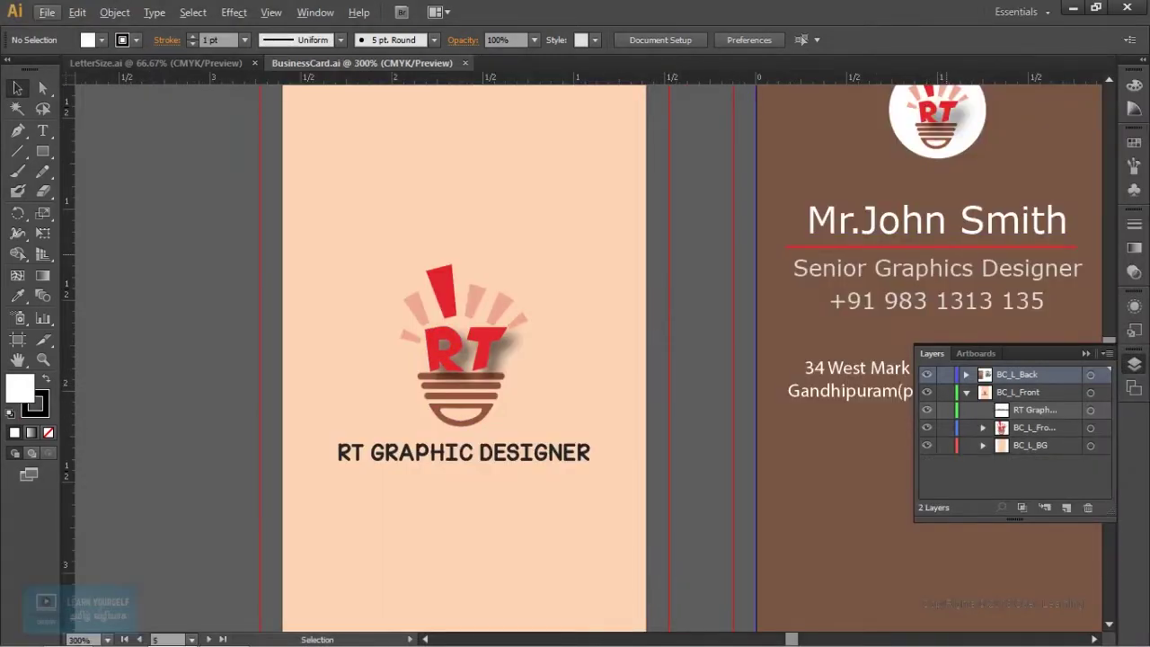
# - Recolour the front card's peach background to vivid pink-red FF005C
pyautogui.click(756, 345)
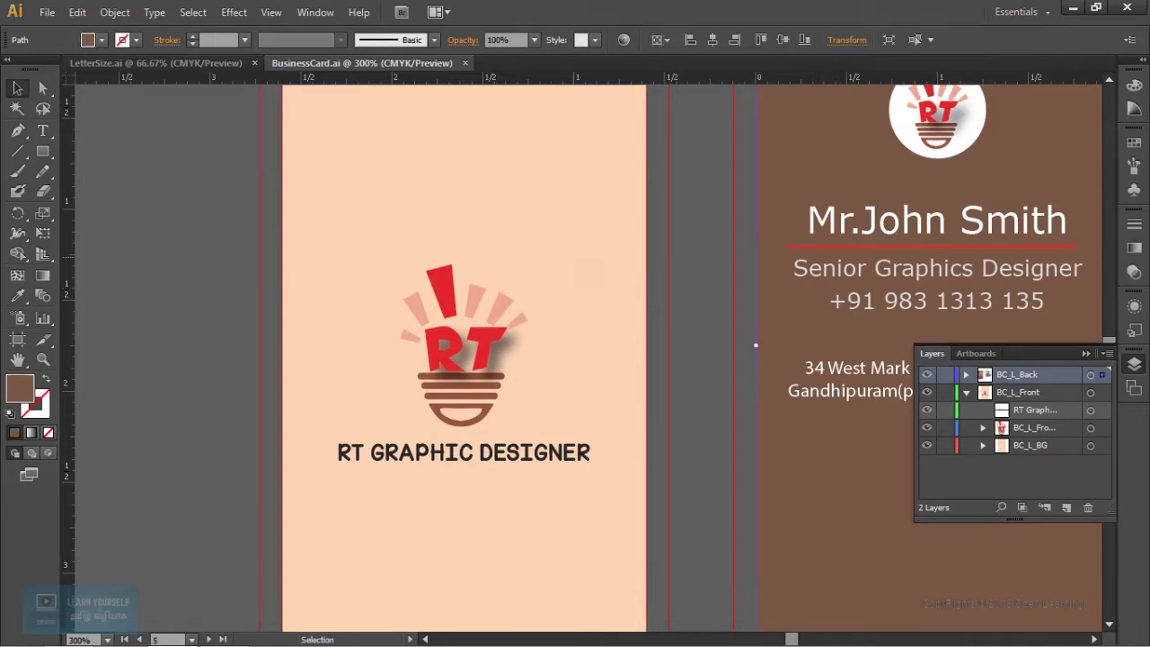
pyautogui.click(359, 539)
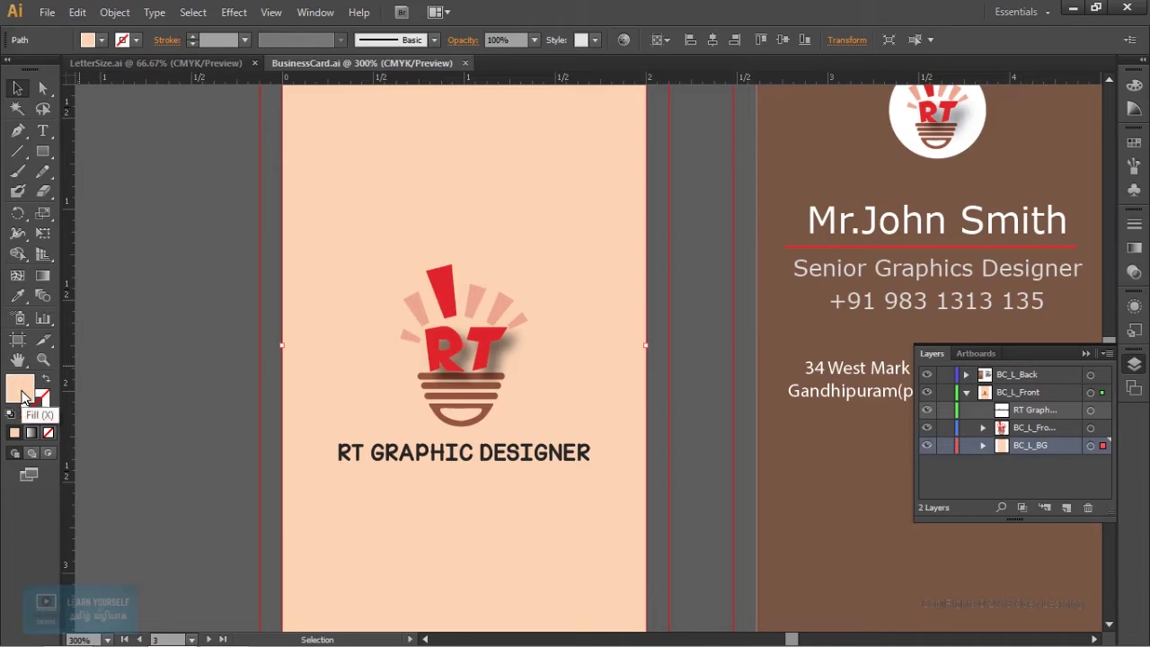
pyautogui.doubleClick(22, 393)
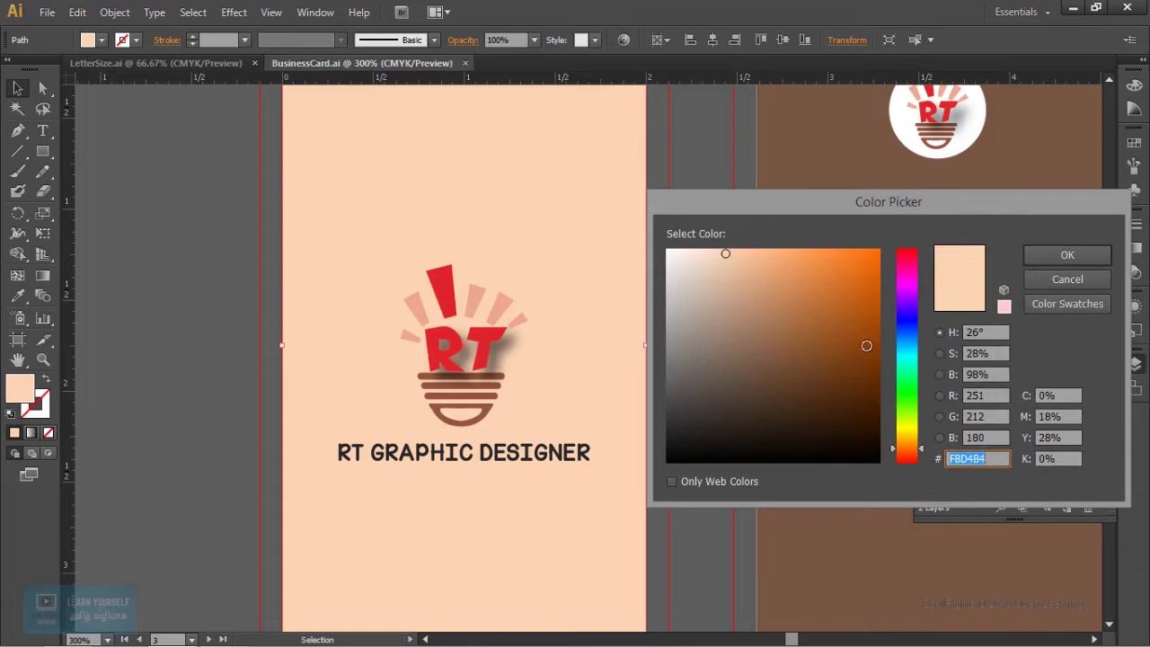
pyautogui.moveTo(906, 289); pyautogui.dragTo(909, 260)
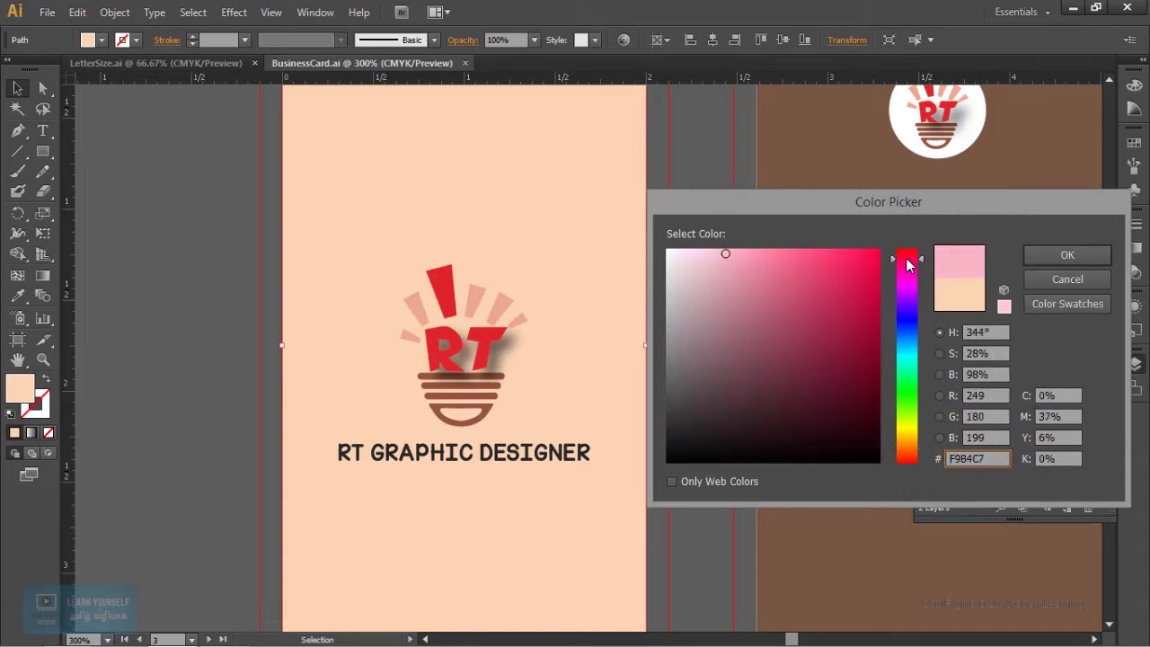
pyautogui.moveTo(870, 261); pyautogui.dragTo(896, 247)
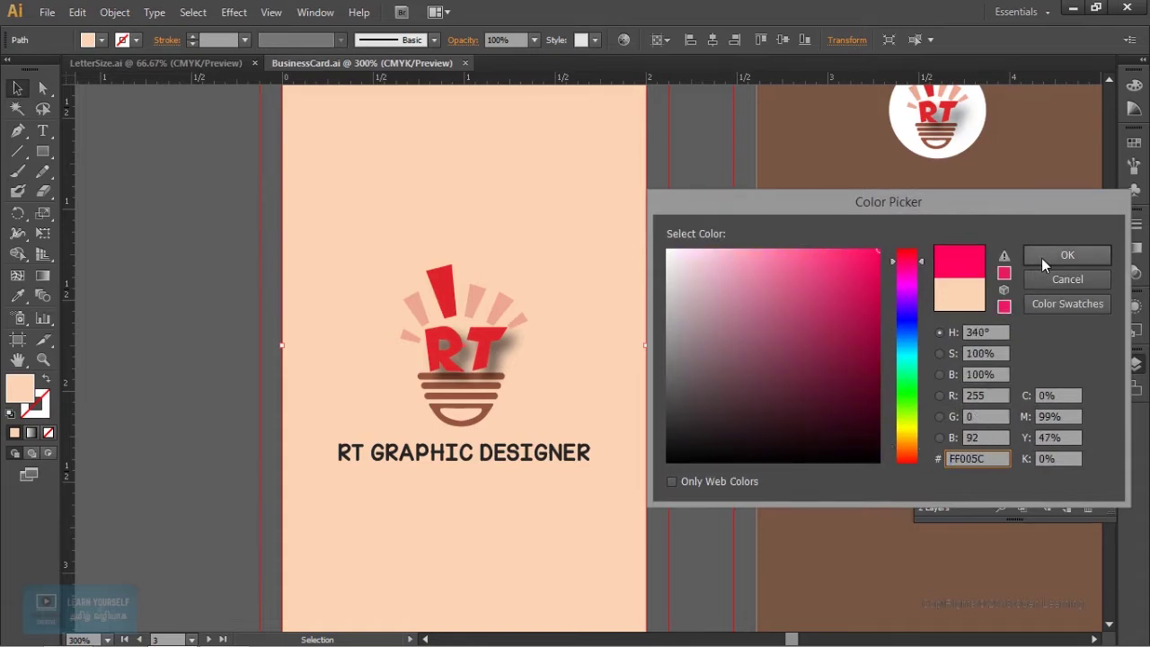
pyautogui.click(1052, 258)
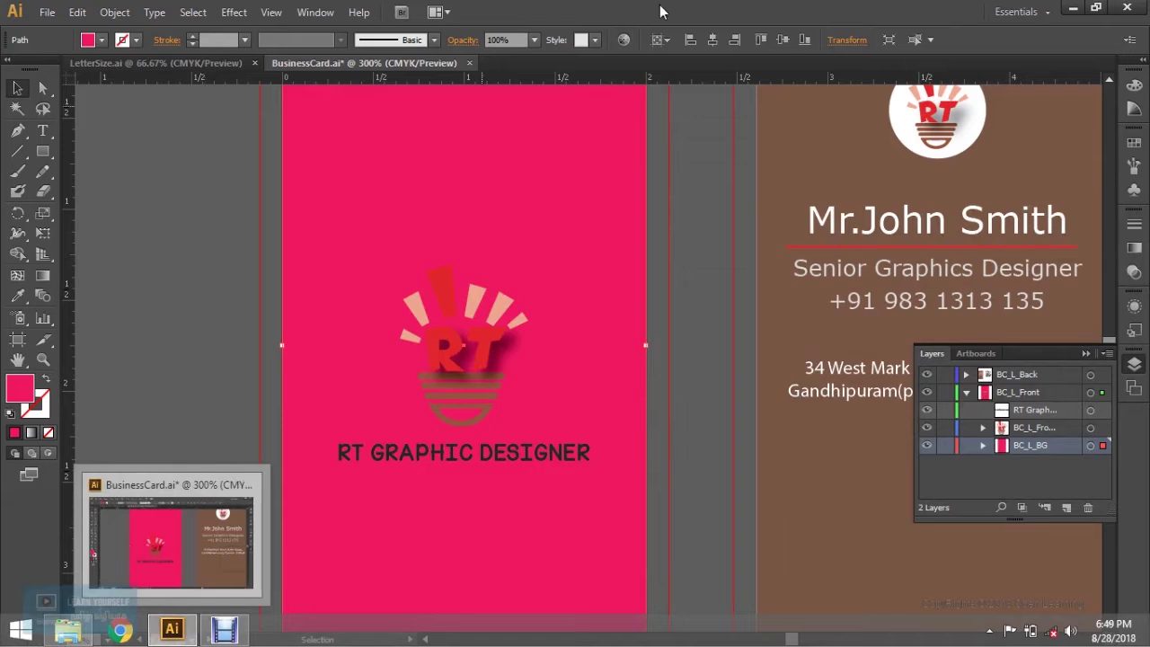
# - Fill the front card's RT logo group with dark grey #333333, then deselect it
pyautogui.click(422, 301)
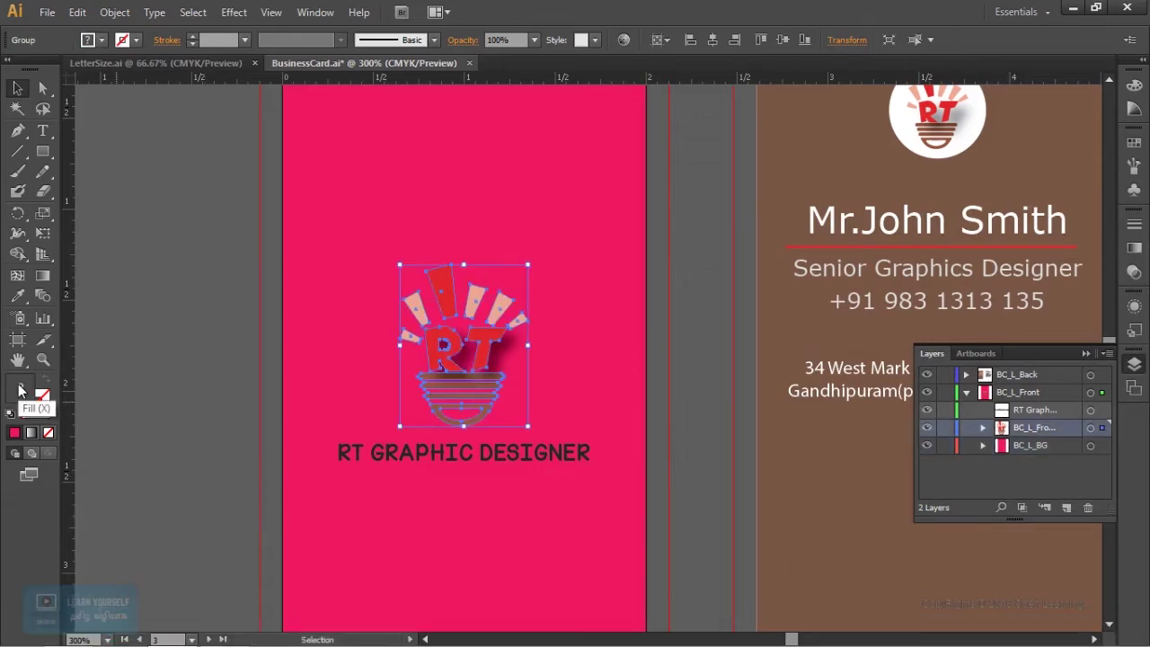
pyautogui.doubleClick(27, 397)
pyautogui.click(668, 419)
pyautogui.click(845, 337)
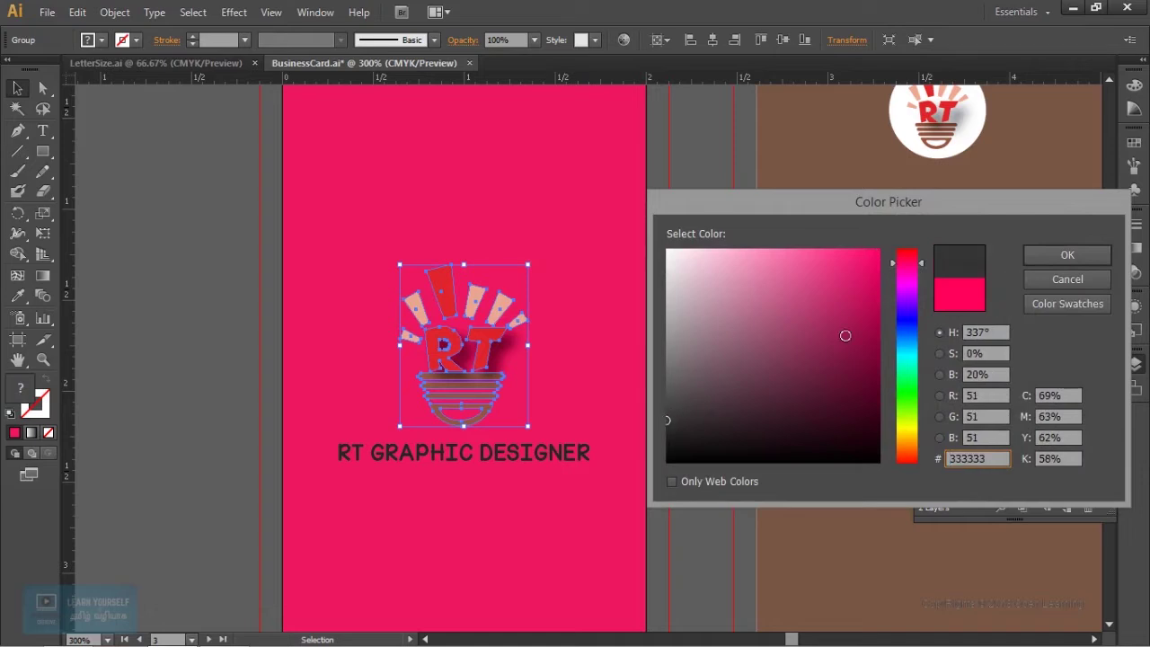
pyautogui.click(1052, 257)
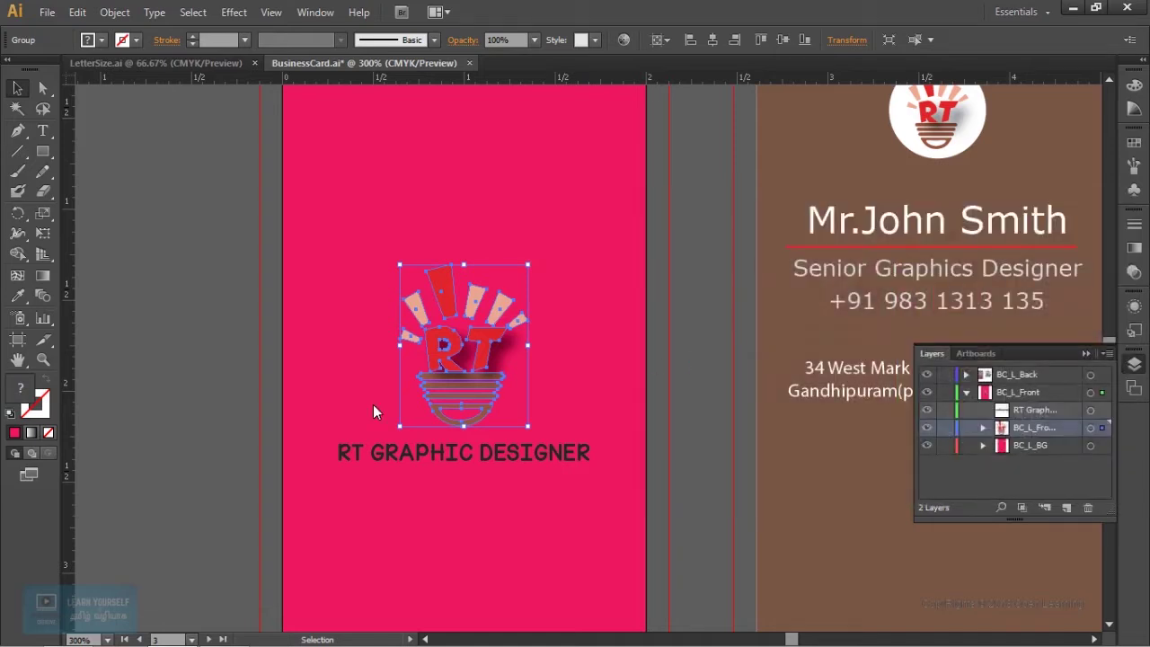
pyautogui.hotkey('ctrl', 'shift', 'a')
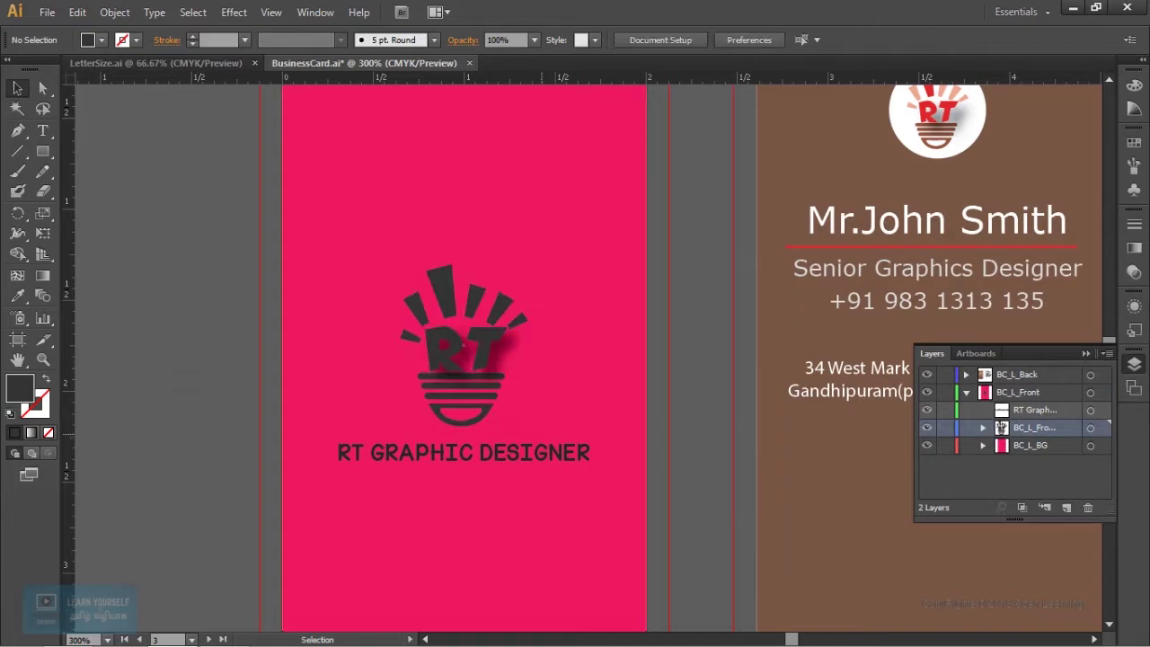
# - Target the logo's T letter group under BC_L_Front in Layers, then bring up RTLogo.ai
pyautogui.click(979, 429)
pyautogui.click(999, 447)
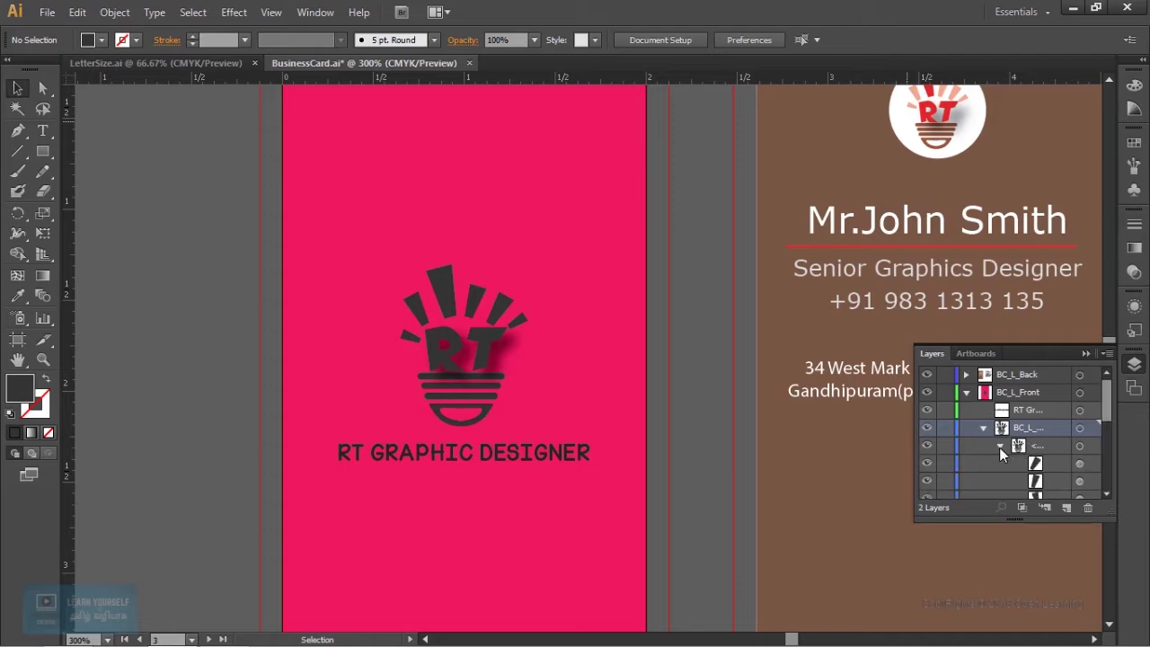
pyautogui.scroll(-3, 1037, 485)
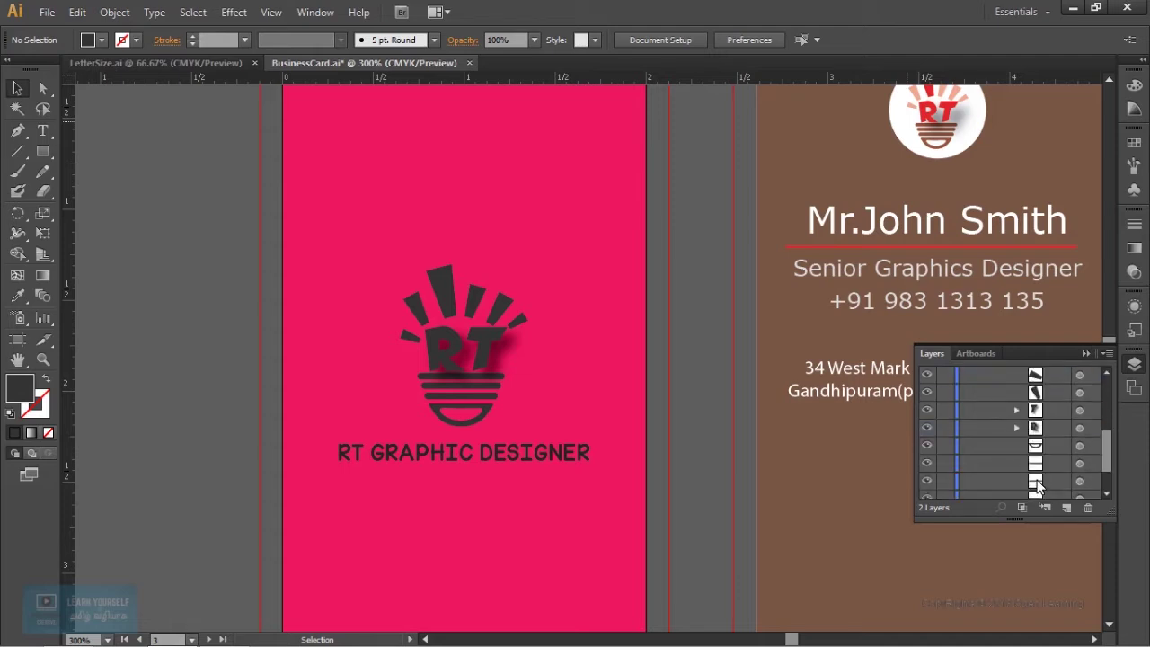
pyautogui.click(1018, 410)
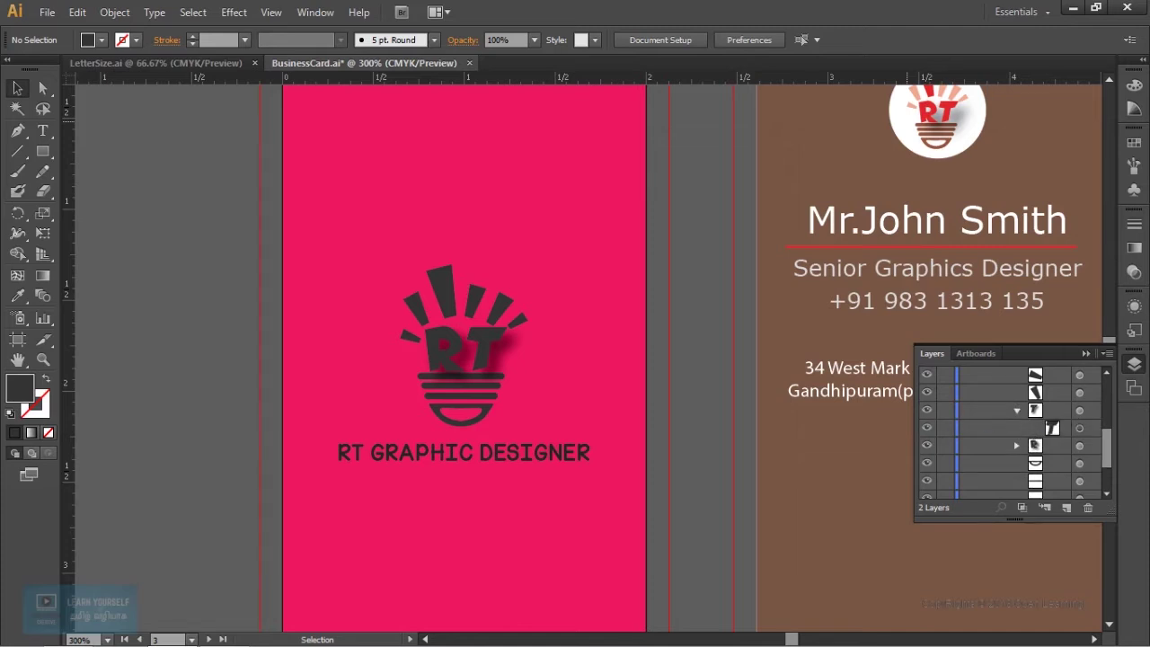
pyautogui.click(1079, 409)
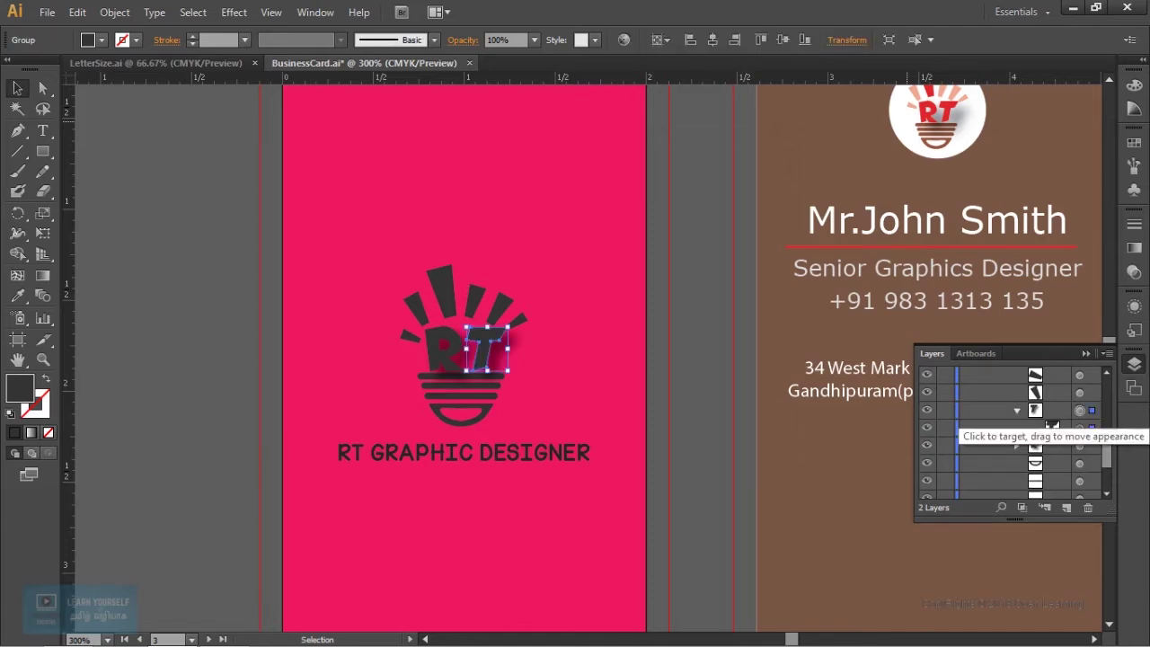
pyautogui.click(179, 60)
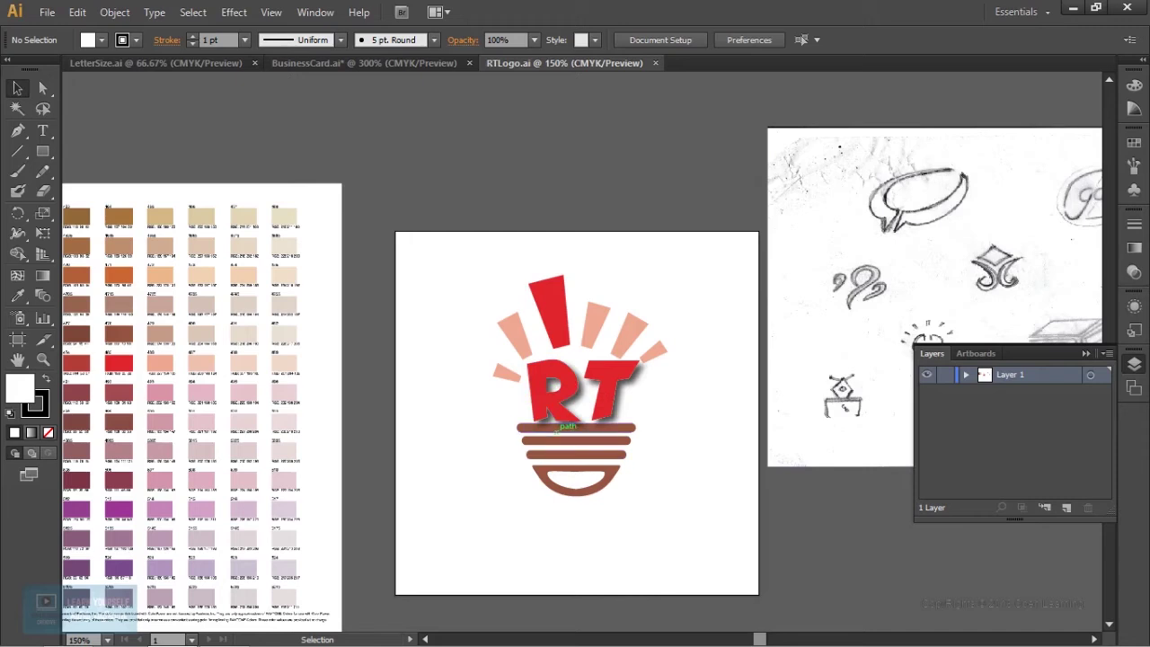
# - Select the R letter group in RTLogo.ai and inspect its Drop Shadow in Appearance
pyautogui.click(553, 388)
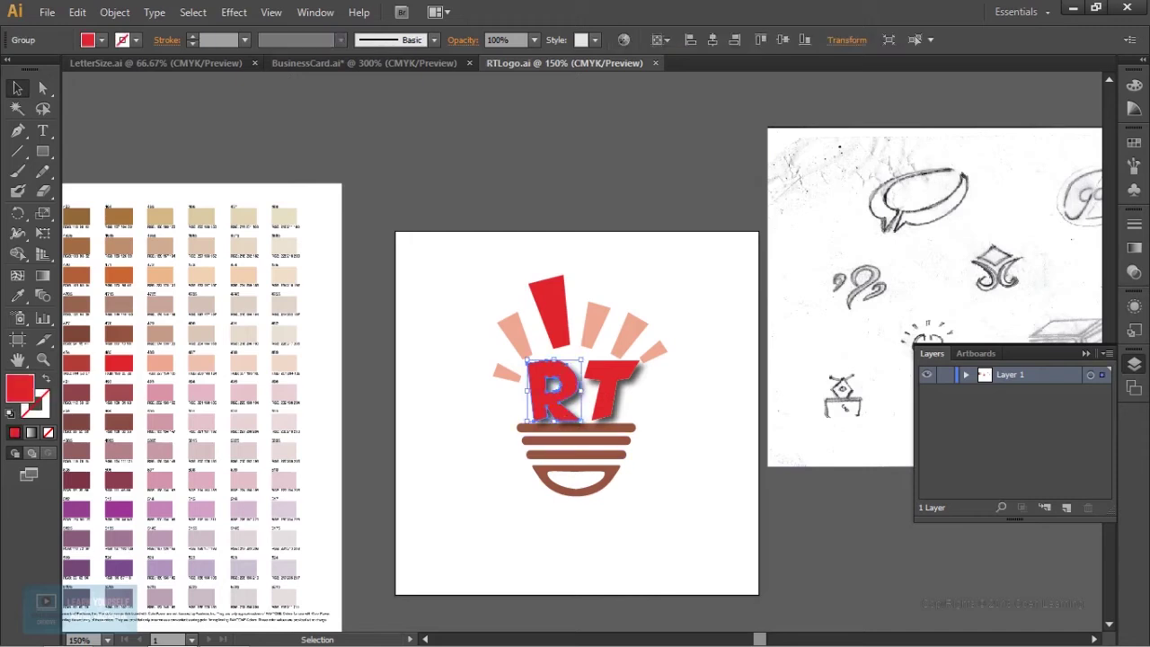
pyautogui.click(968, 375)
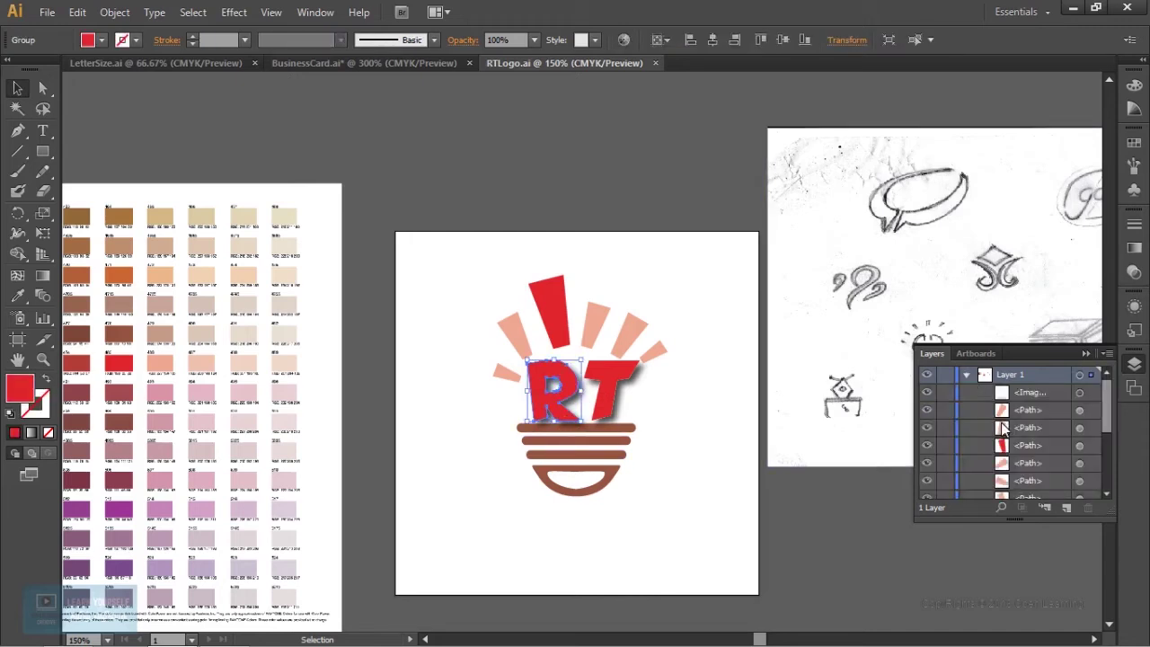
pyautogui.scroll(-3, 1004, 431)
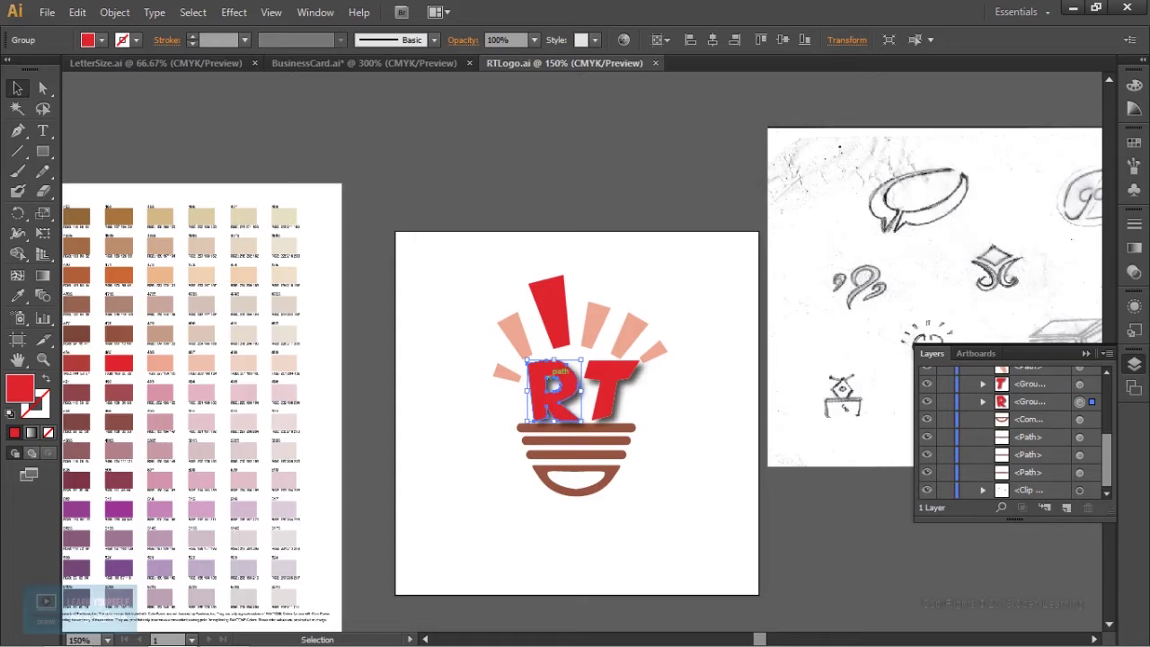
pyautogui.click(1135, 307)
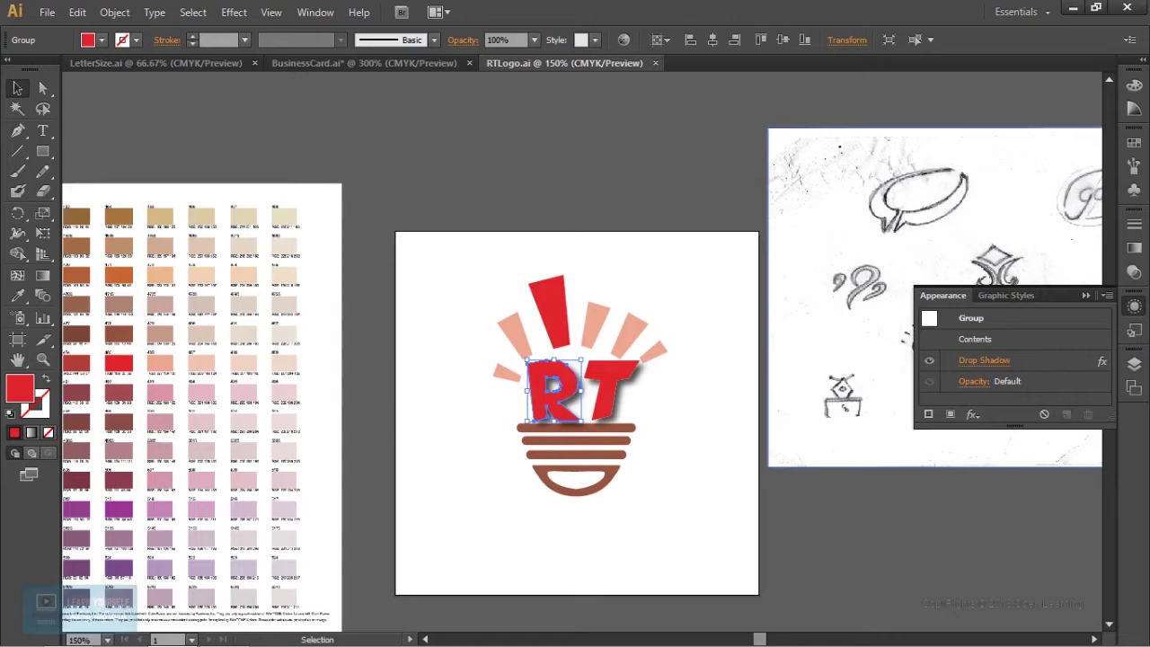
pyautogui.click(930, 360)
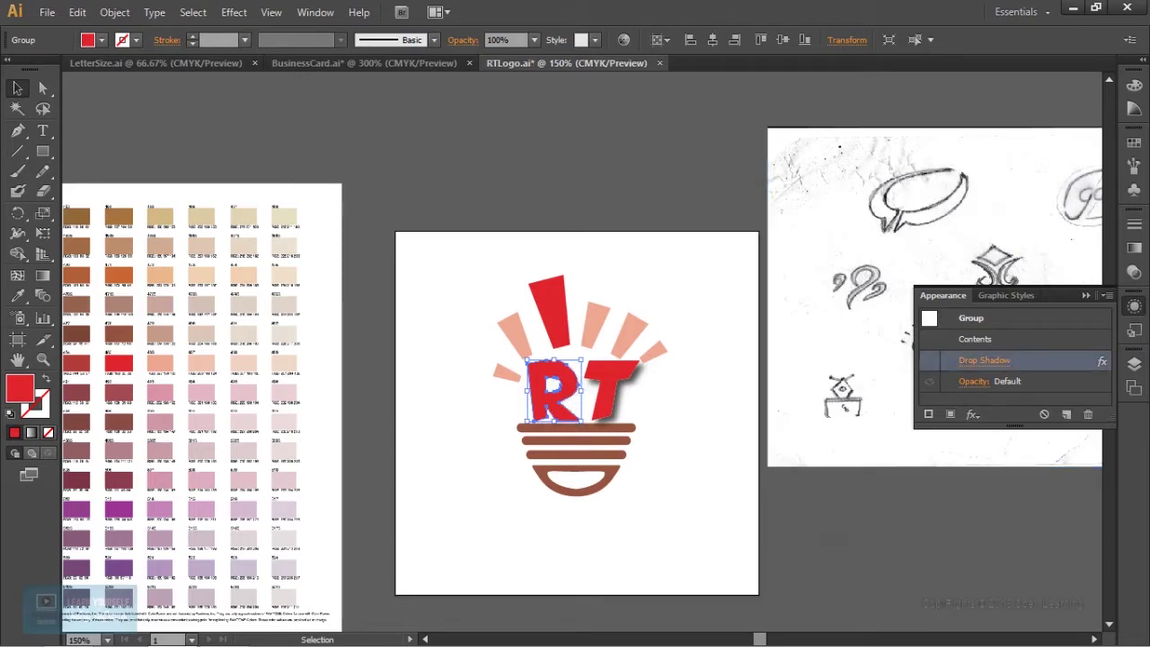
# - Check the T letter group's Drop Shadow, then return to BusinessCard.ai
pyautogui.hotkey('ctrl', 'shift', 'a')
pyautogui.hotkey('ctrl', 'z')
pyautogui.click(933, 361)
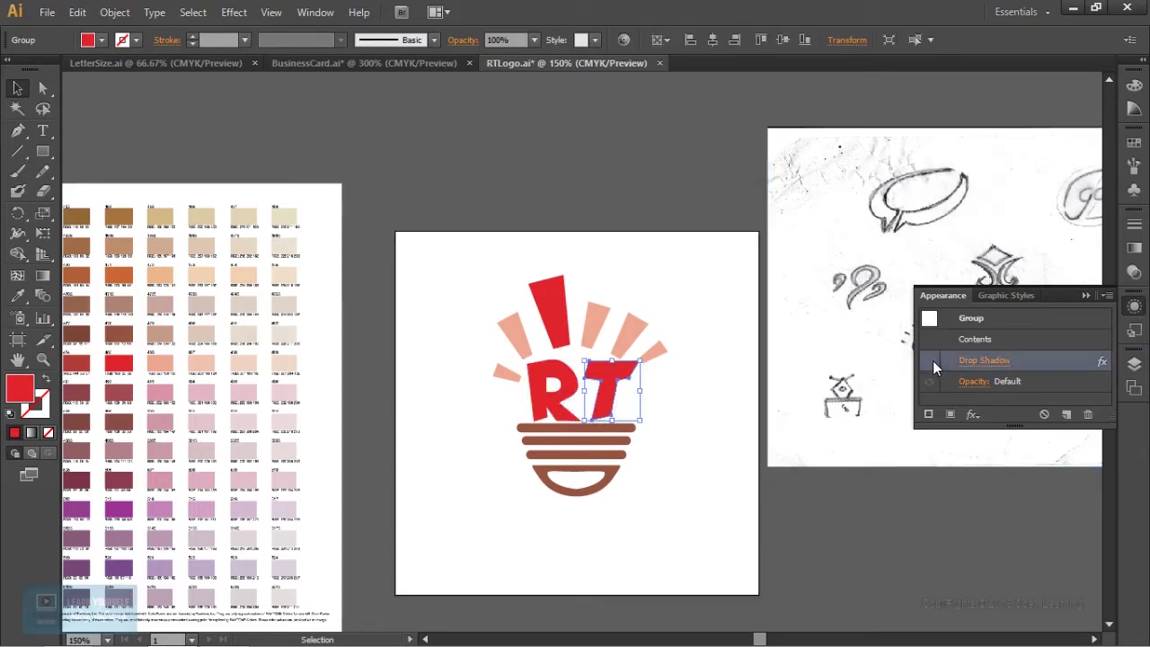
pyautogui.hotkey('ctrl', 'shift', 'a')
pyautogui.click(383, 61)
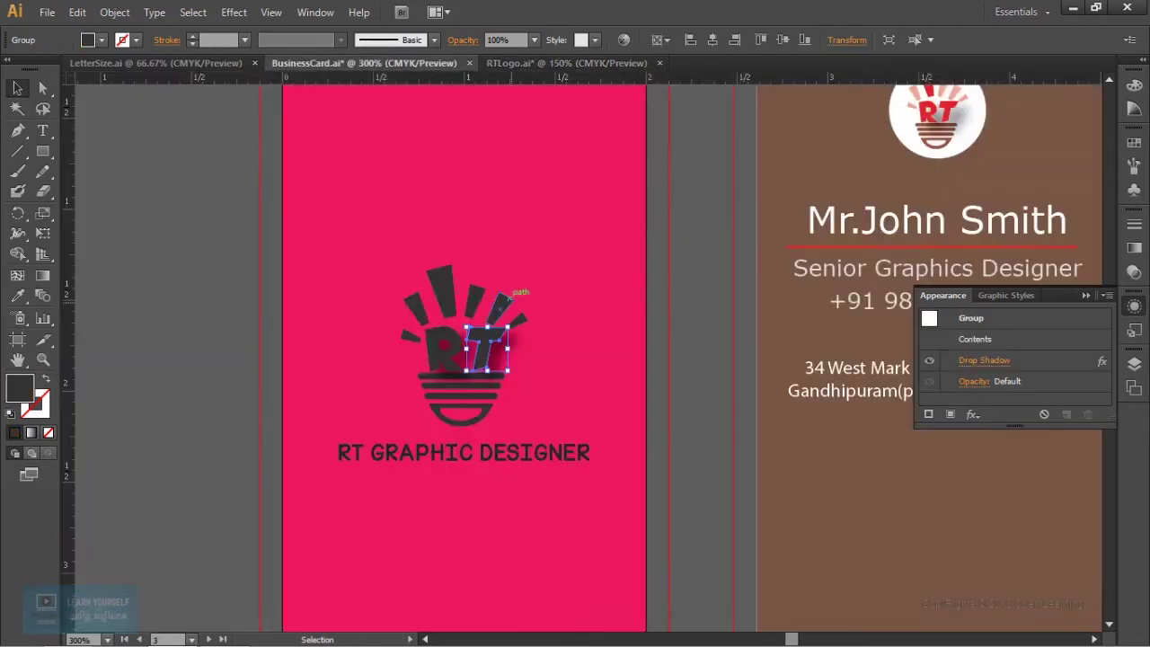
# - Remove the Drop Shadow from the logo's T and R letters, using isolation mode for R
pyautogui.click(932, 364)
pyautogui.hotkey('ctrl', 'z')
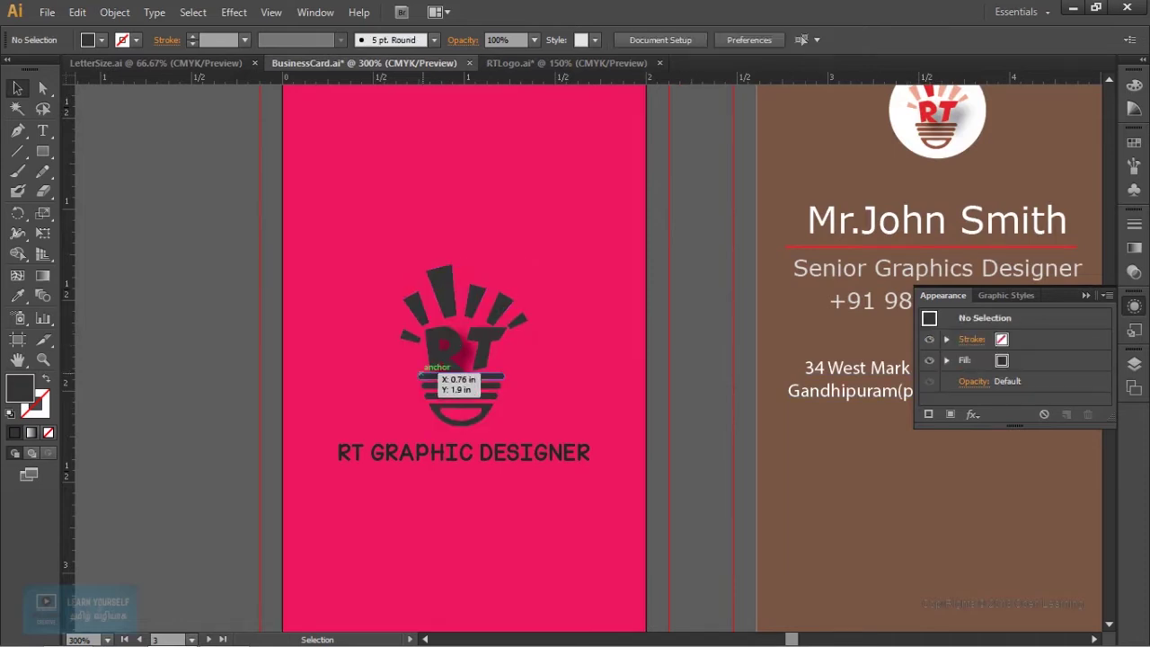
pyautogui.doubleClick(443, 349)
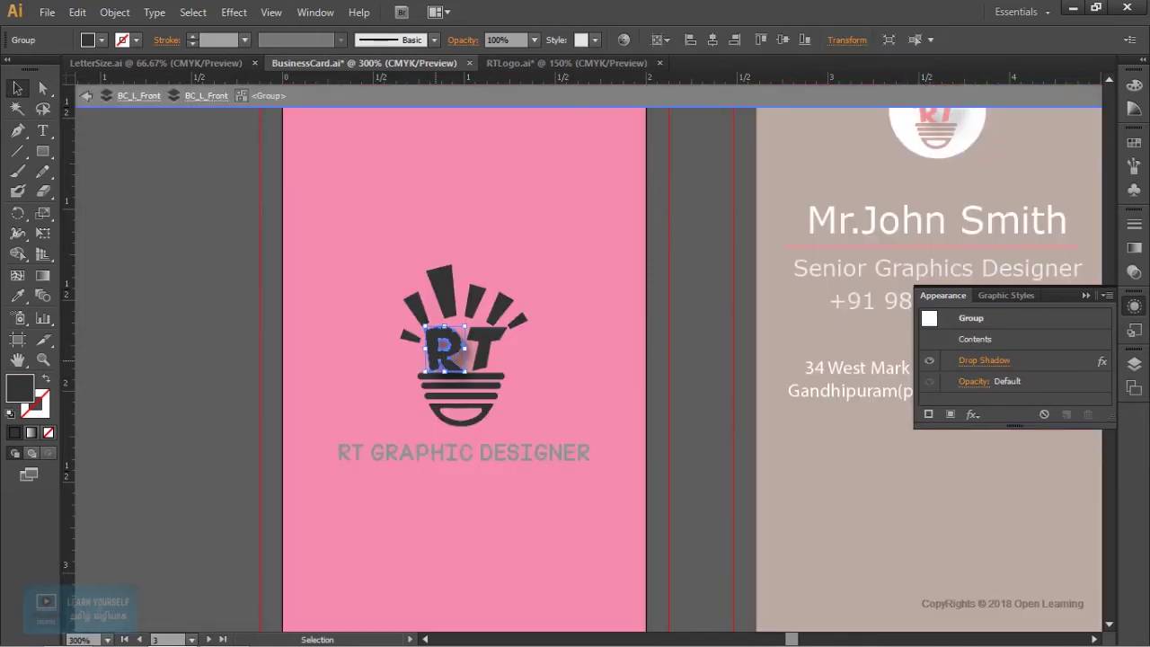
pyautogui.click(931, 359)
pyautogui.hotkey('ctrl', 'shift', 'a')
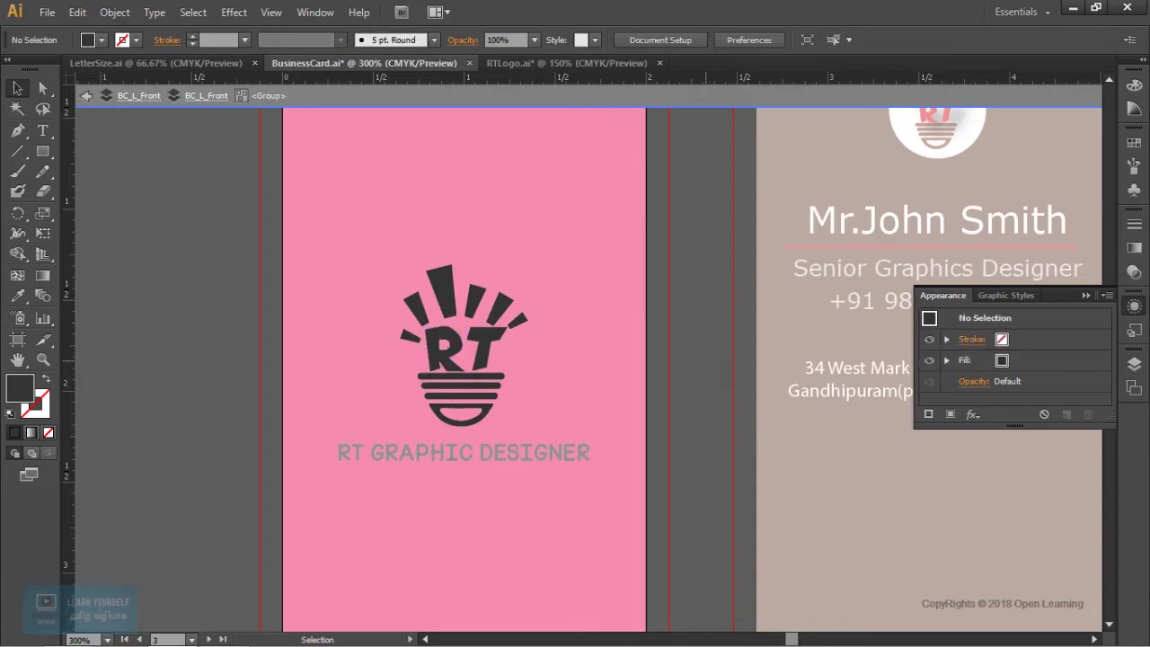
pyautogui.press('Escape')
pyautogui.hotkey('ctrl', '-')
pyautogui.hotkey('ctrl', '-')
pyautogui.hotkey('ctrl', '+')
pyautogui.hotkey('ctrl', '+')
pyautogui.hotkey('ctrl', '-')
pyautogui.press('alt')
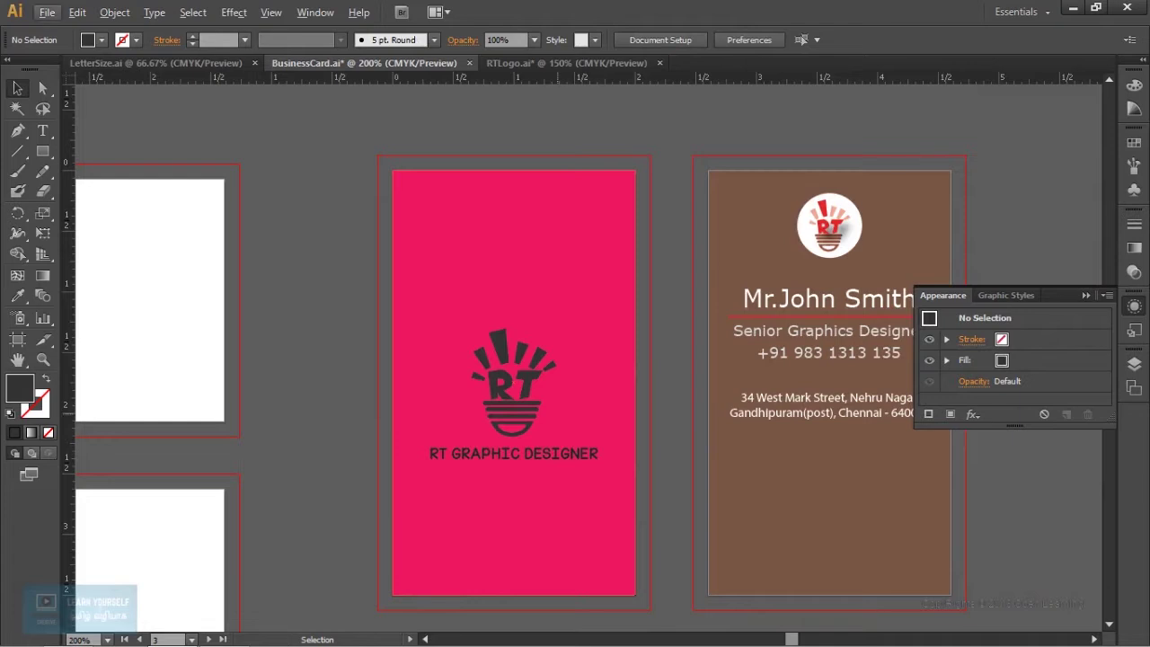
# - Darken the RT logo fill from #333333 to near-black #232323
pyautogui.click(514, 454)
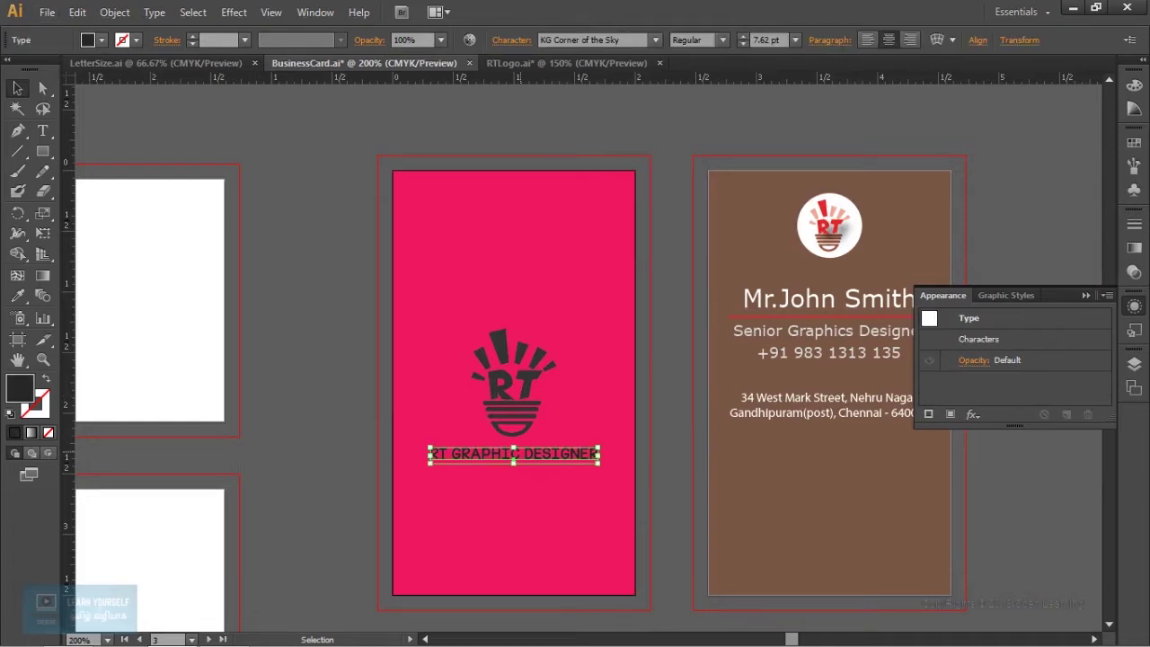
pyautogui.hotkey('ctrl', '+')
pyautogui.click(539, 490)
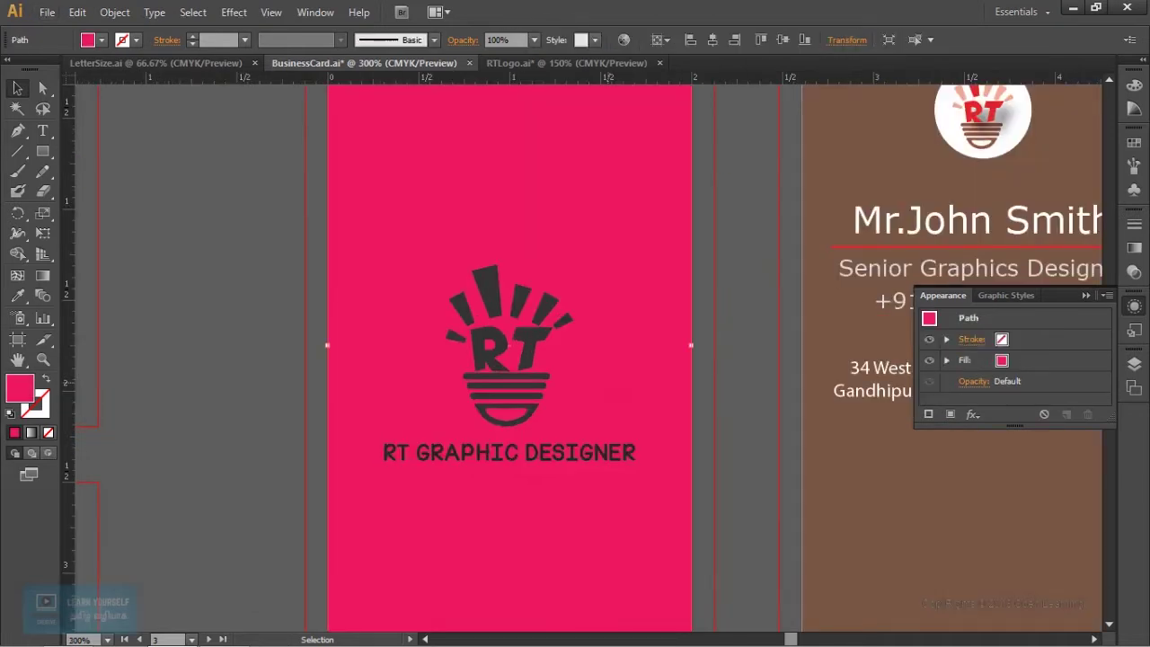
pyautogui.click(532, 395)
pyautogui.doubleClick(25, 393)
pyautogui.moveTo(669, 423); pyautogui.dragTo(667, 433)
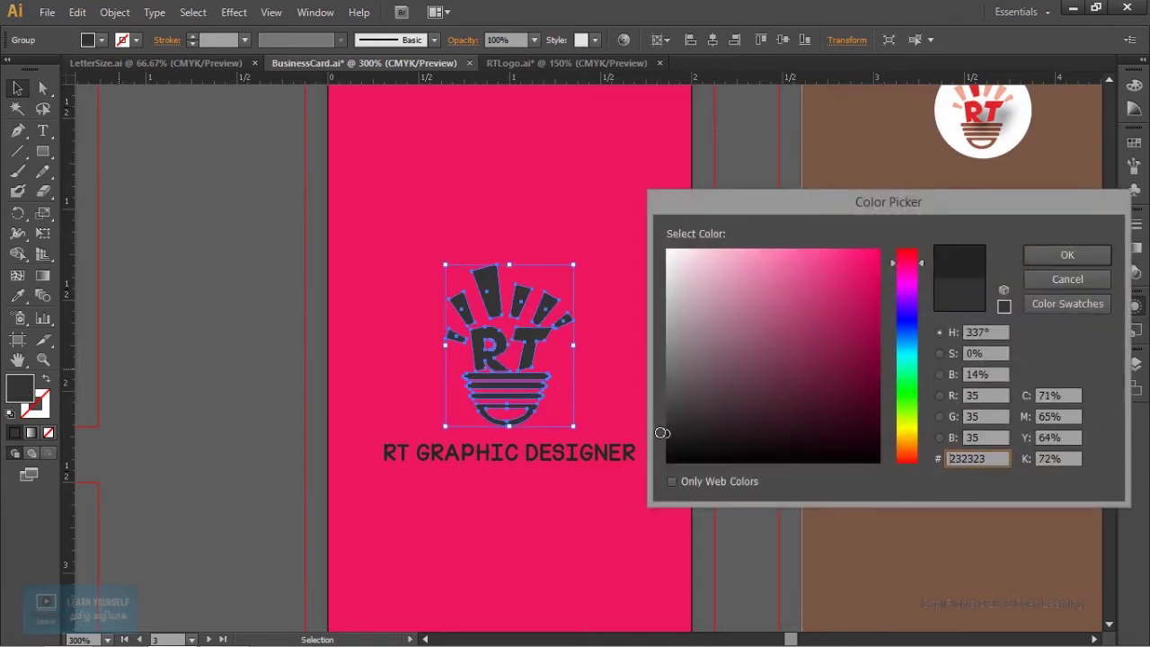
pyautogui.click(1068, 255)
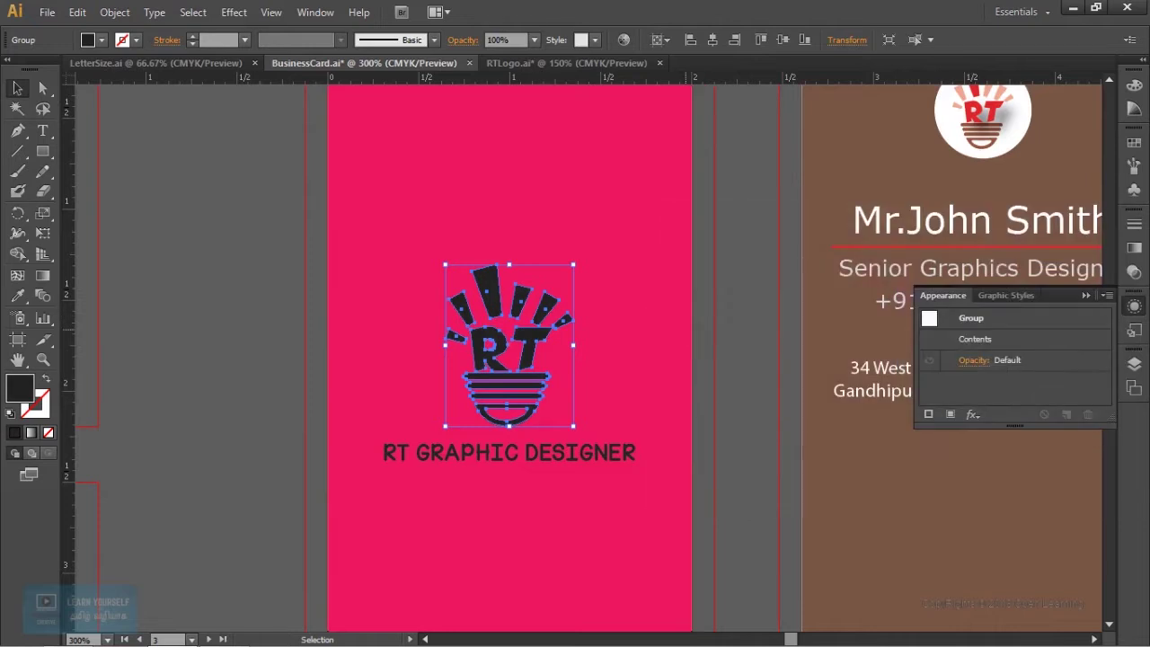
pyautogui.hotkey('ctrl', 'shift', 'a')
pyautogui.hotkey('ctrl', '-')
pyautogui.hotkey('ctrl', '-')
pyautogui.scroll(2, 692, 458)
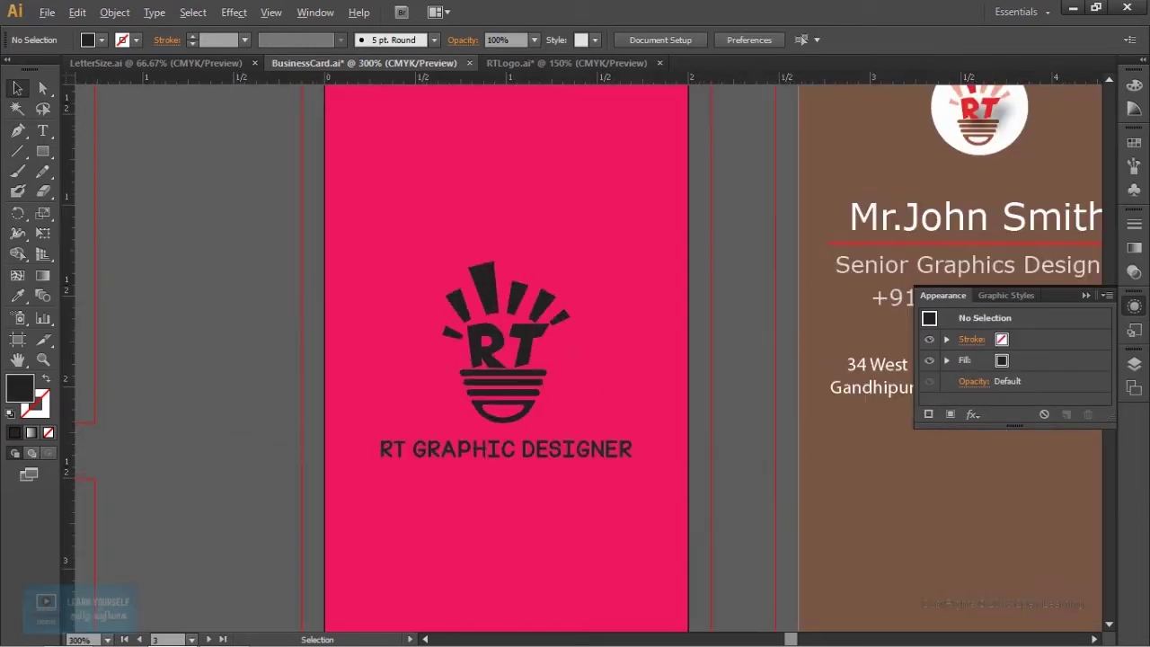
pyautogui.click(539, 449)
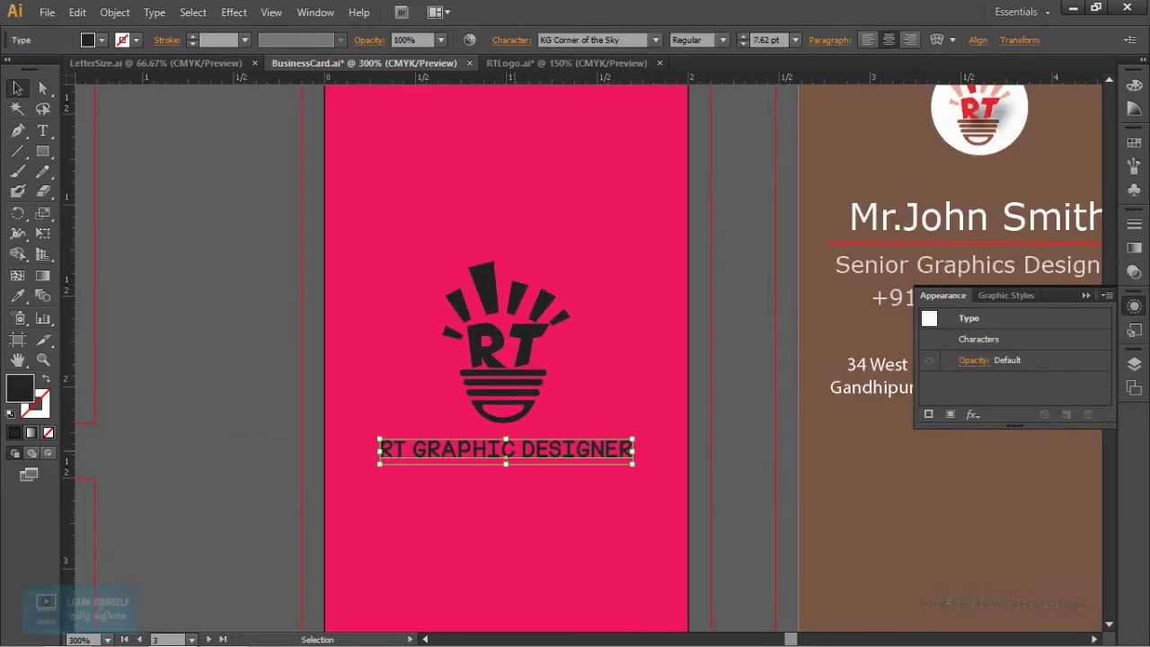
# - Set the RT GRAPHIC DESIGNER tagline in the Rabbid Highway Sign II font
pyautogui.click(630, 40)
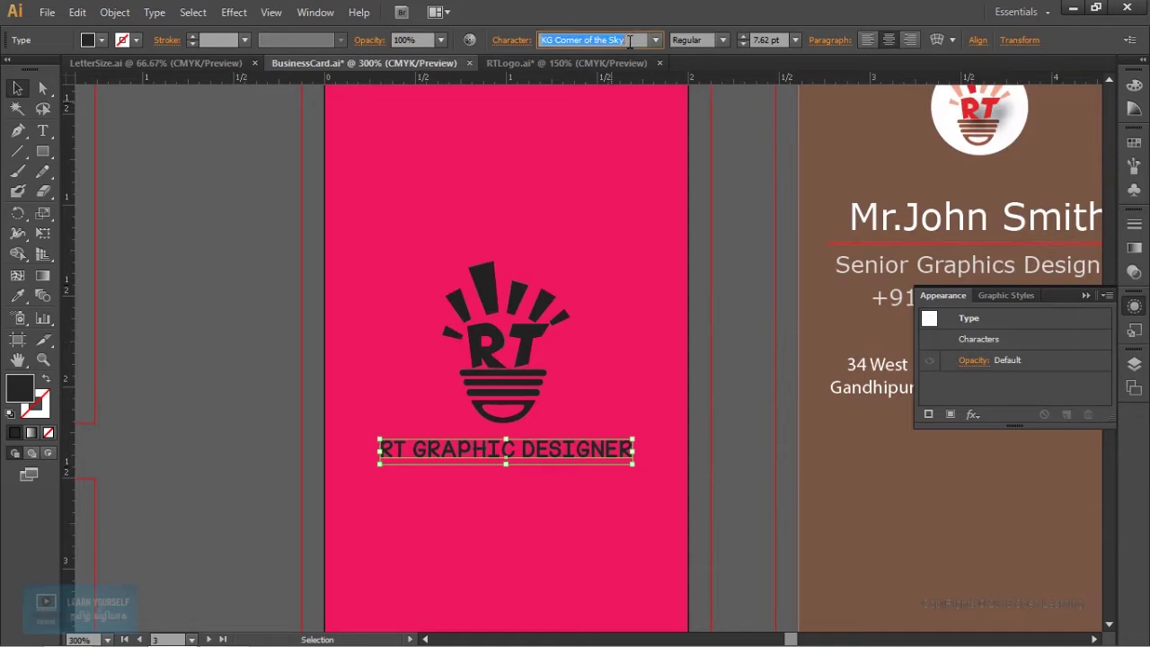
pyautogui.press('Down')
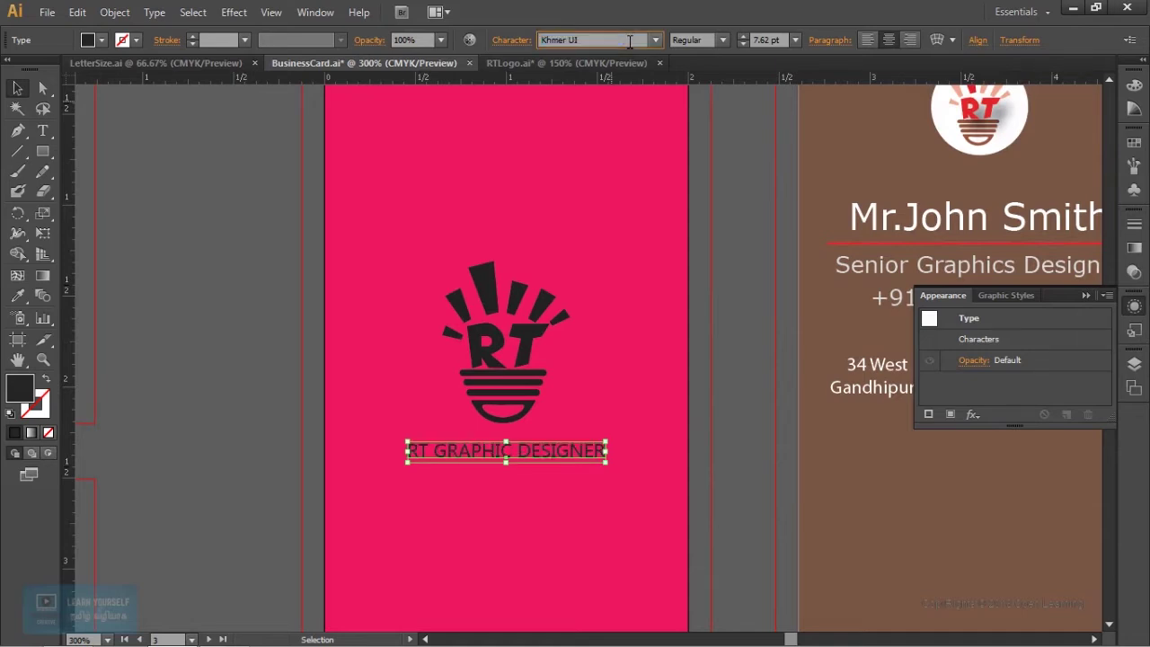
pyautogui.press('Down')
pyautogui.press('Down')
pyautogui.press('Down')
pyautogui.press('Down')
pyautogui.press('Down')
pyautogui.press('Down')
pyautogui.press('Down')
pyautogui.press('Down')
pyautogui.press('Down')
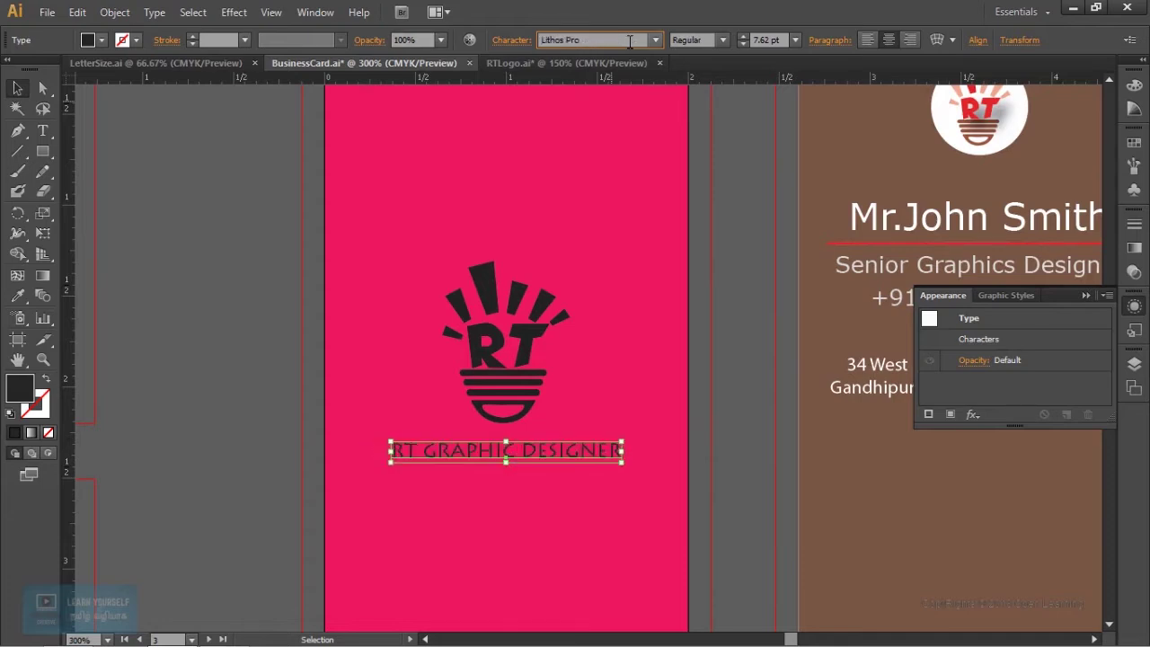
pyautogui.press('Down')
pyautogui.press('Down')
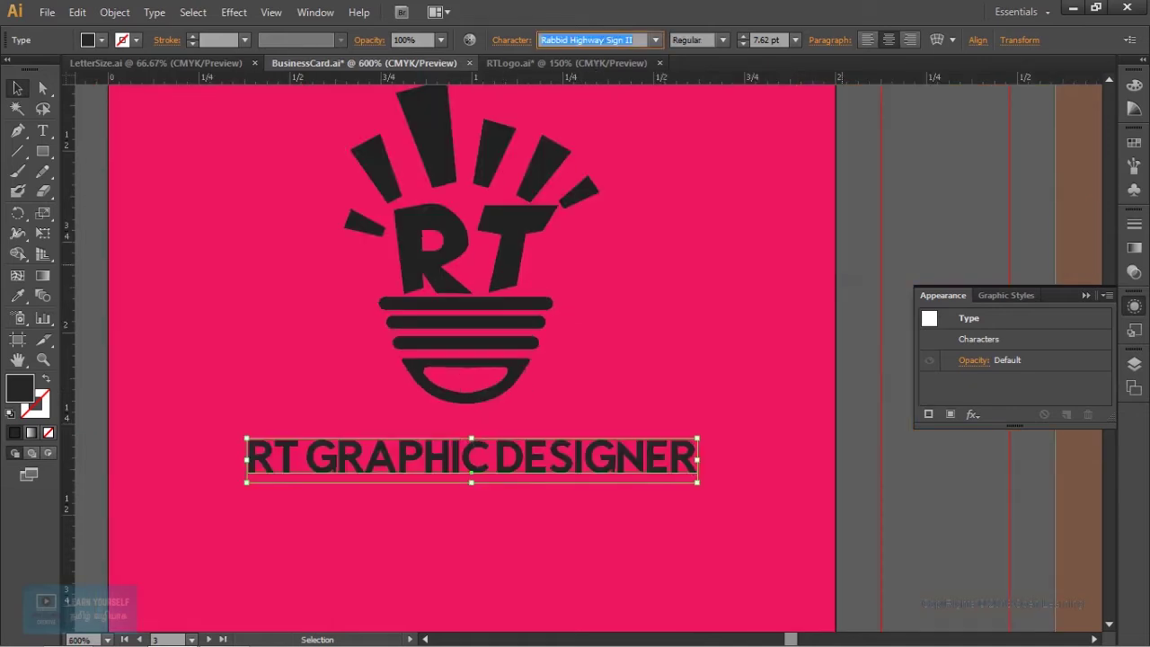
pyautogui.click(513, 40)
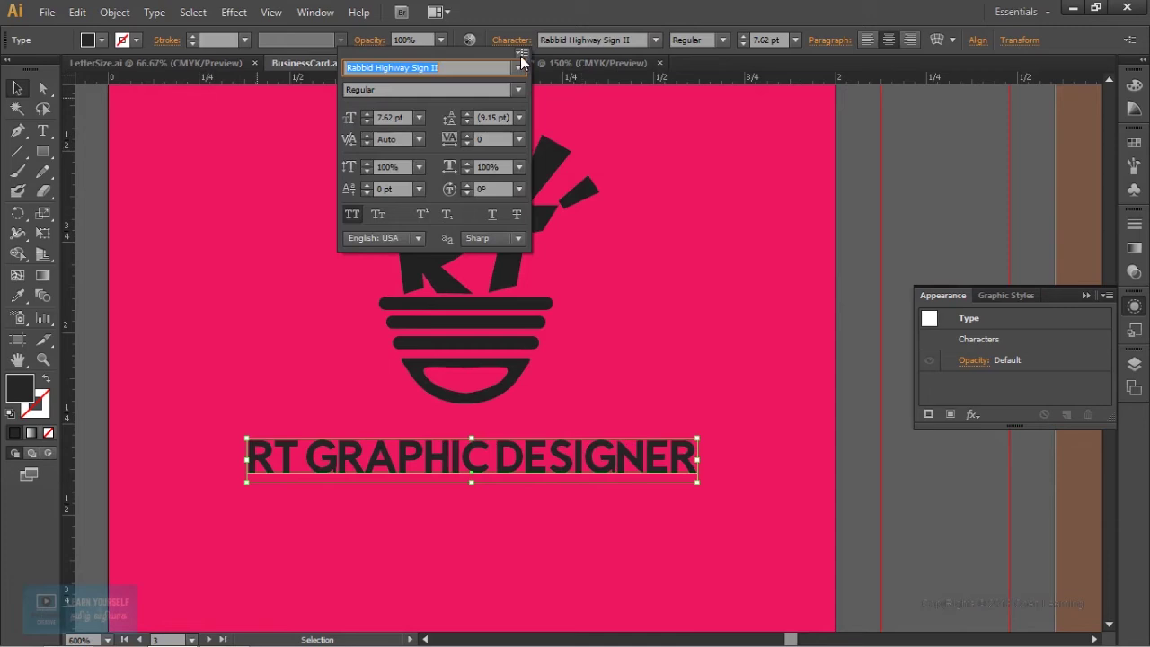
# - Widen the tagline's letter spacing with repeated tracking increases in the Character panel
pyautogui.click(467, 136)
pyautogui.click(466, 137)
pyautogui.click(466, 136)
pyautogui.click(466, 137)
pyautogui.click(466, 138)
pyautogui.click(465, 139)
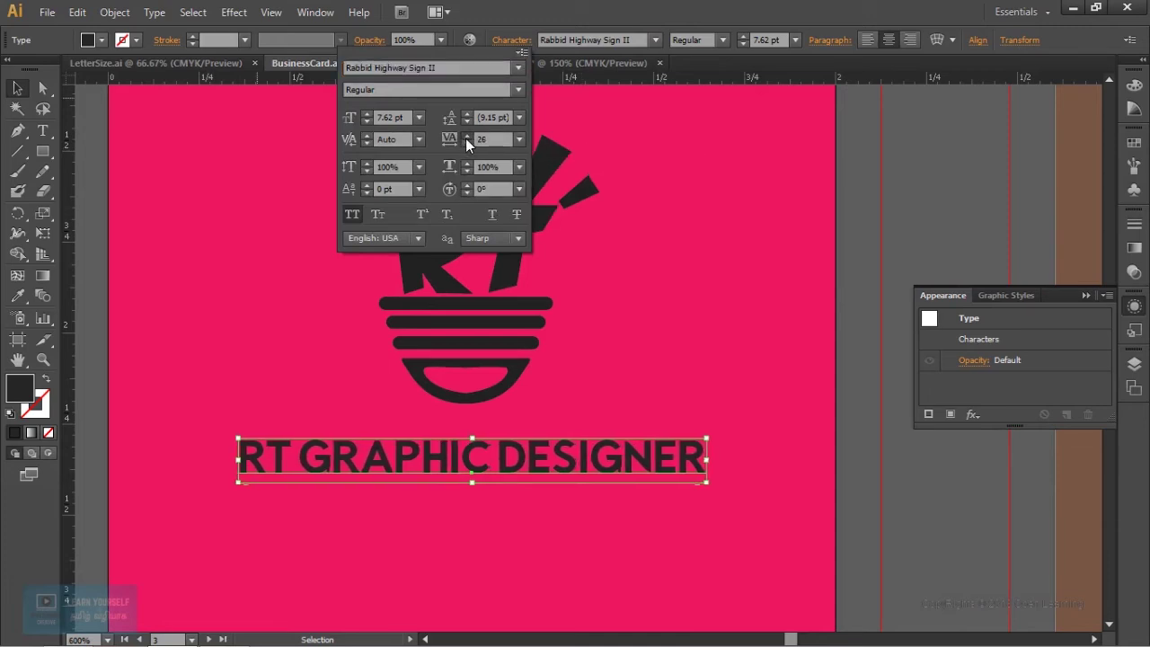
pyautogui.click(466, 138)
pyautogui.click(465, 138)
pyautogui.click(465, 139)
pyautogui.click(466, 138)
pyautogui.click(466, 139)
pyautogui.click(466, 138)
pyautogui.click(466, 139)
pyautogui.click(465, 138)
pyautogui.click(466, 138)
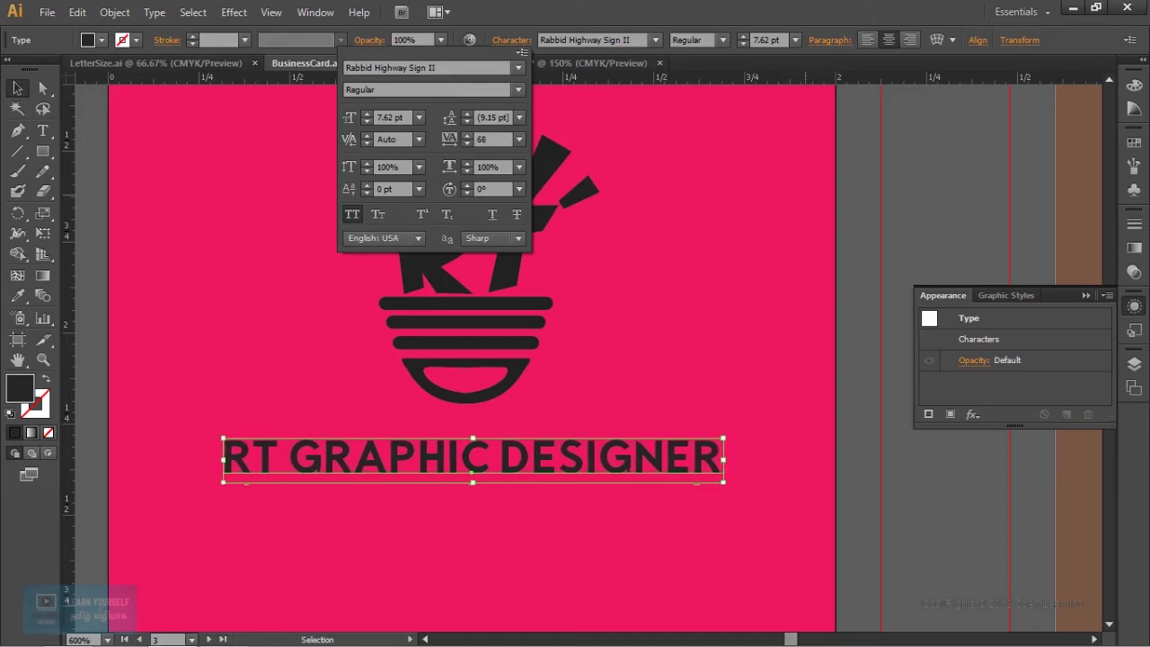
pyautogui.press('Escape')
# - Add an extra space after RT in the tagline text
pyautogui.press('t')
pyautogui.click(282, 458)
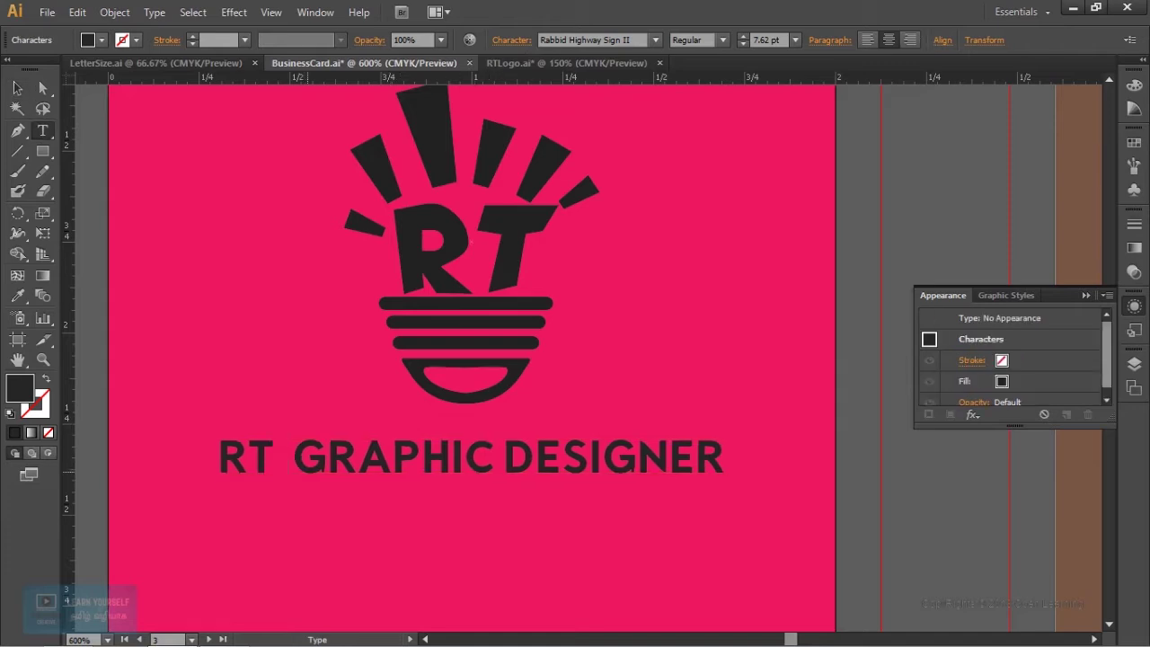
pyautogui.click(508, 458)
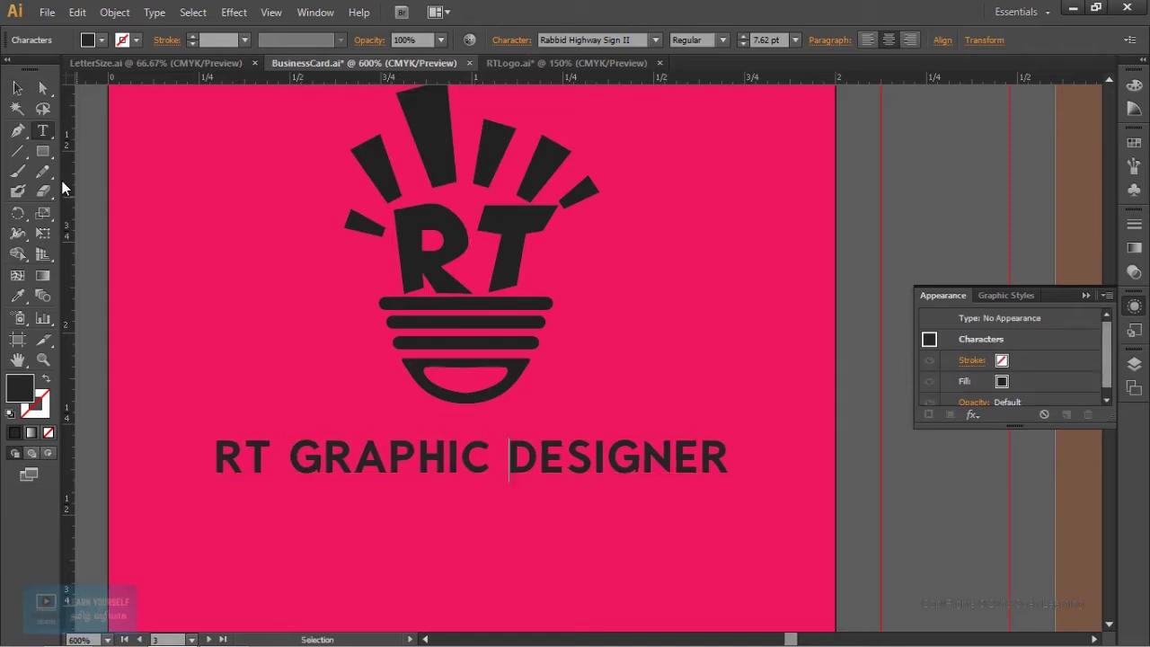
pyautogui.press('Escape')
pyautogui.hotkey('ctrl', '-')
pyautogui.hotkey('ctrl', '-')
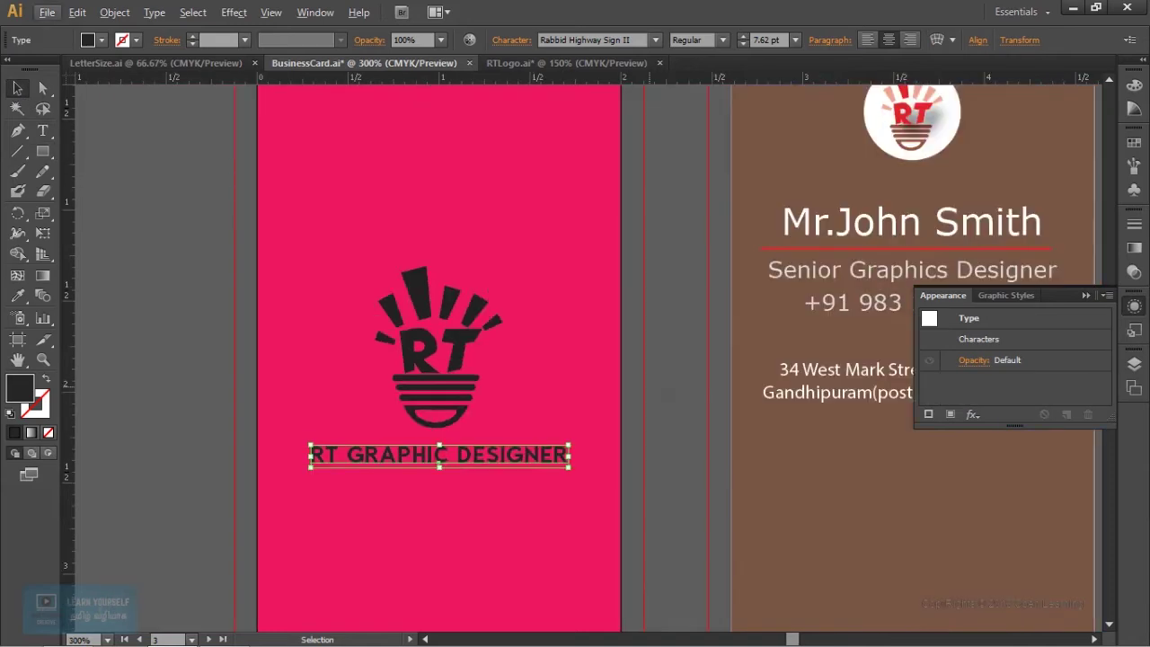
pyautogui.hotkey('ctrl', '+')
pyautogui.hotkey('ctrl', '+')
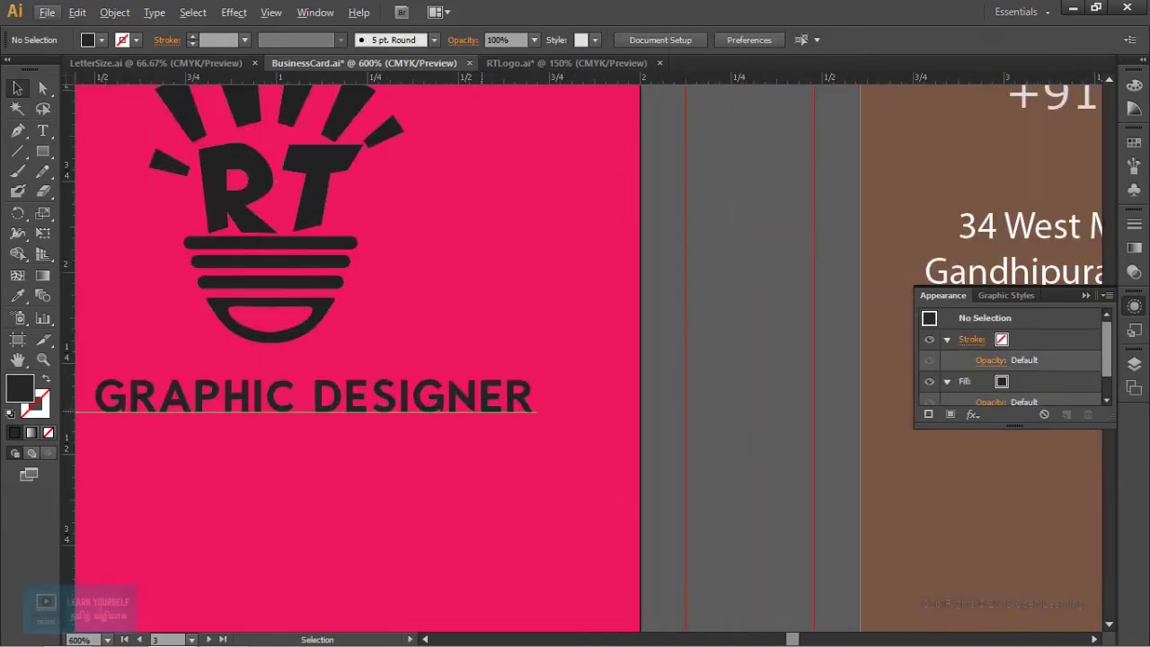
# - Scale the tagline down to about 1.21 in wide (6.48 pt)
pyautogui.moveTo(537, 421); pyautogui.dragTo(510, 412)
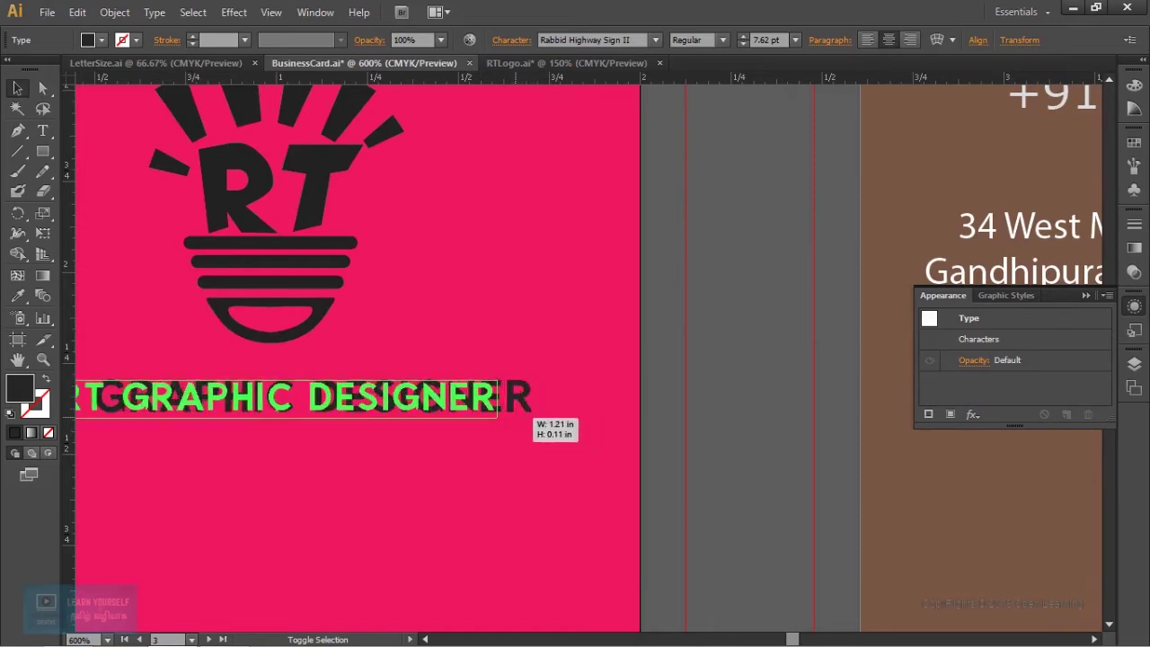
pyautogui.moveTo(510, 412); pyautogui.dragTo(509, 417)
pyautogui.hotkey('ctrl', 'shift', 'a')
pyautogui.hotkey('ctrl', '-')
pyautogui.hotkey('ctrl', '-')
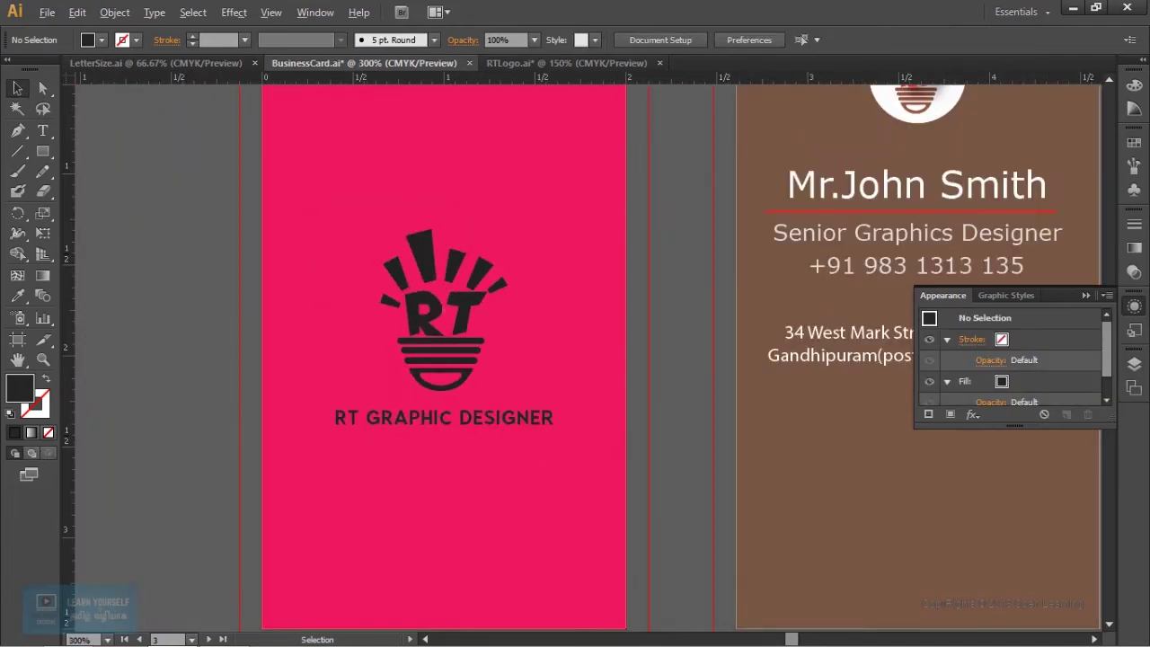
# - Fill the RT GRAPHIC DESIGNER tagline with white
pyautogui.click(445, 417)
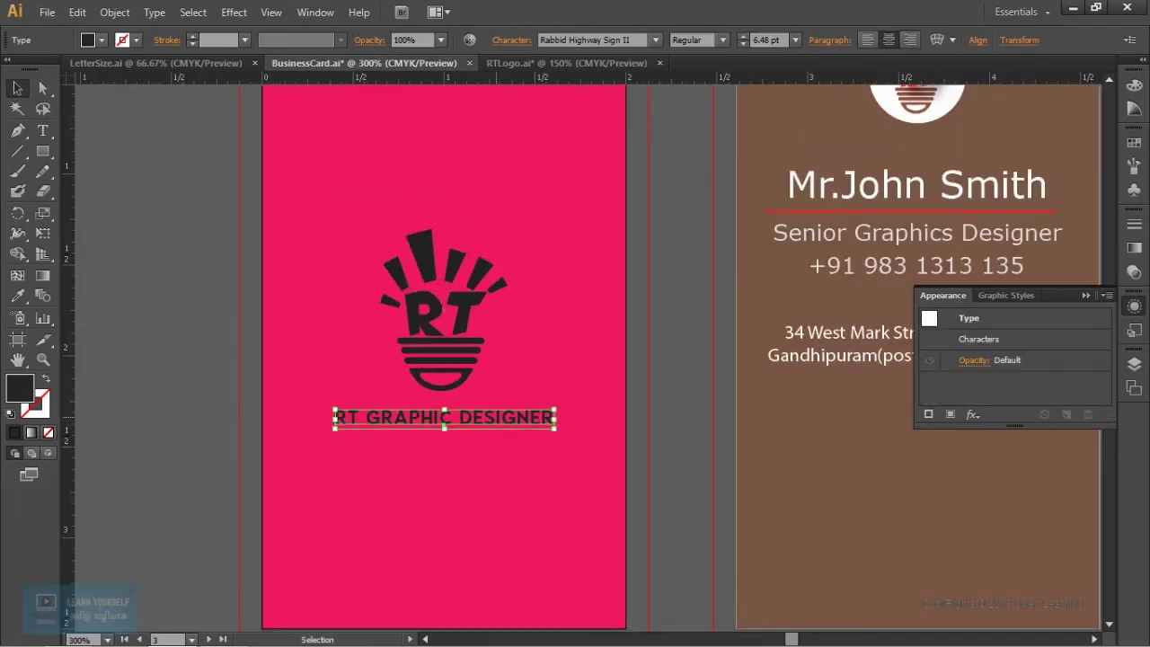
pyautogui.doubleClick(25, 394)
pyautogui.click(671, 255)
pyautogui.click(1042, 257)
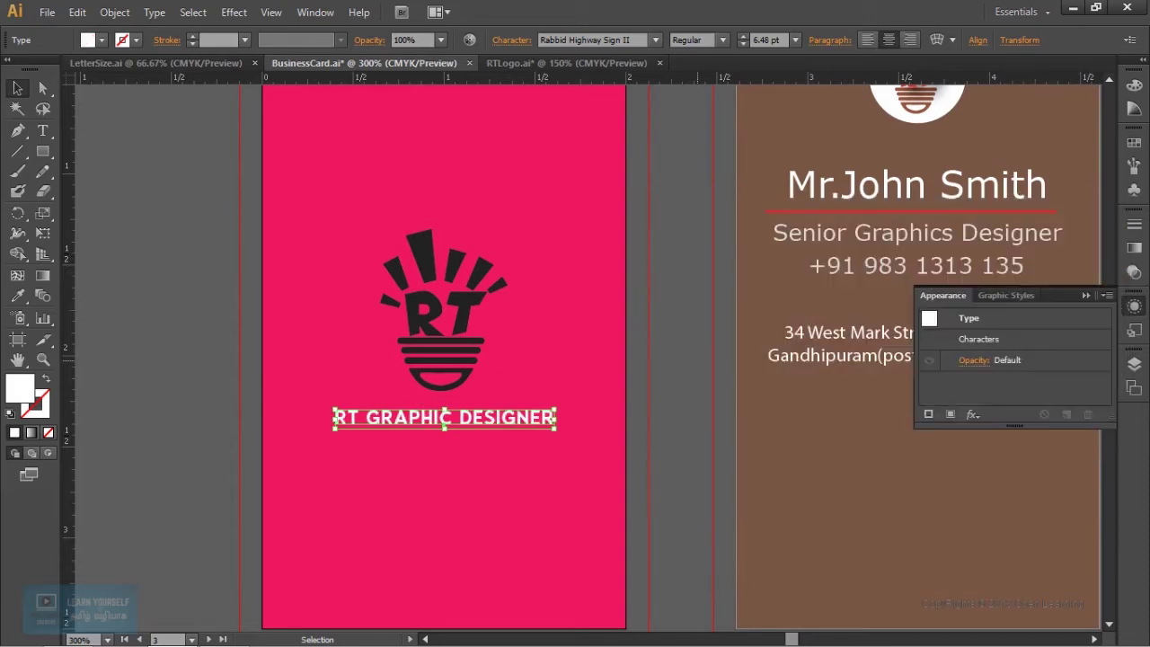
pyautogui.hotkey('ctrl', 'shift', 'a')
pyautogui.hotkey('ctrl', '-')
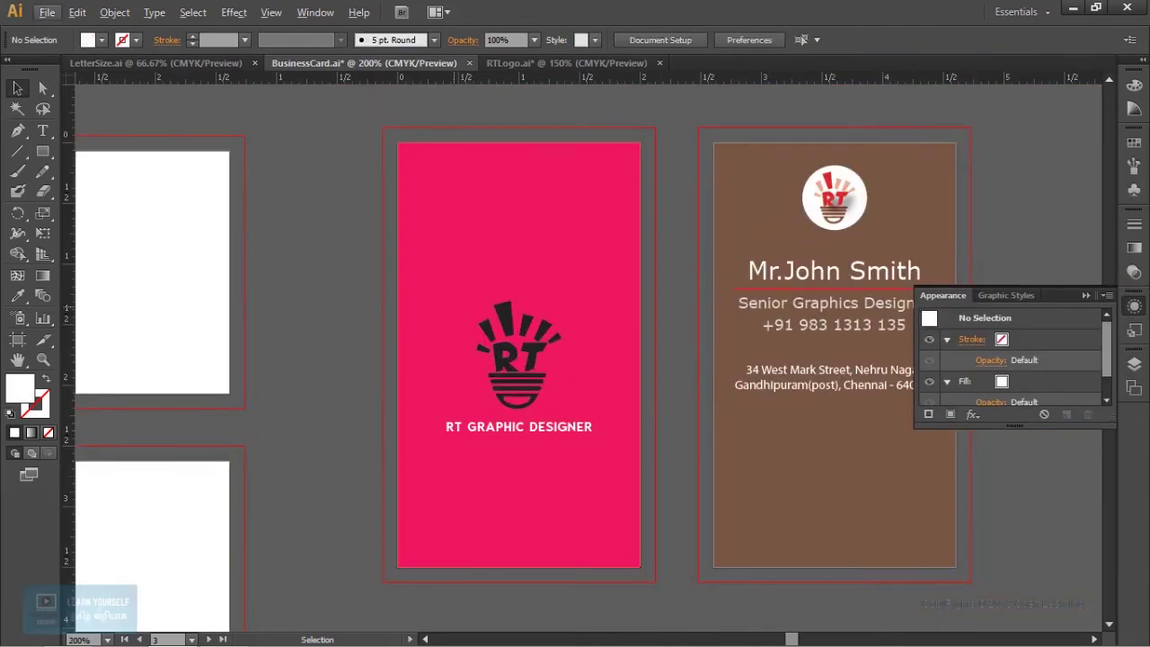
# - Horizontally centre logo and tagline, group them, and vertically centre the group on the artboard
pyautogui.click(509, 346)
pyautogui.keyDown('shift'); pyautogui.click(519, 427); pyautogui.keyUp('shift')
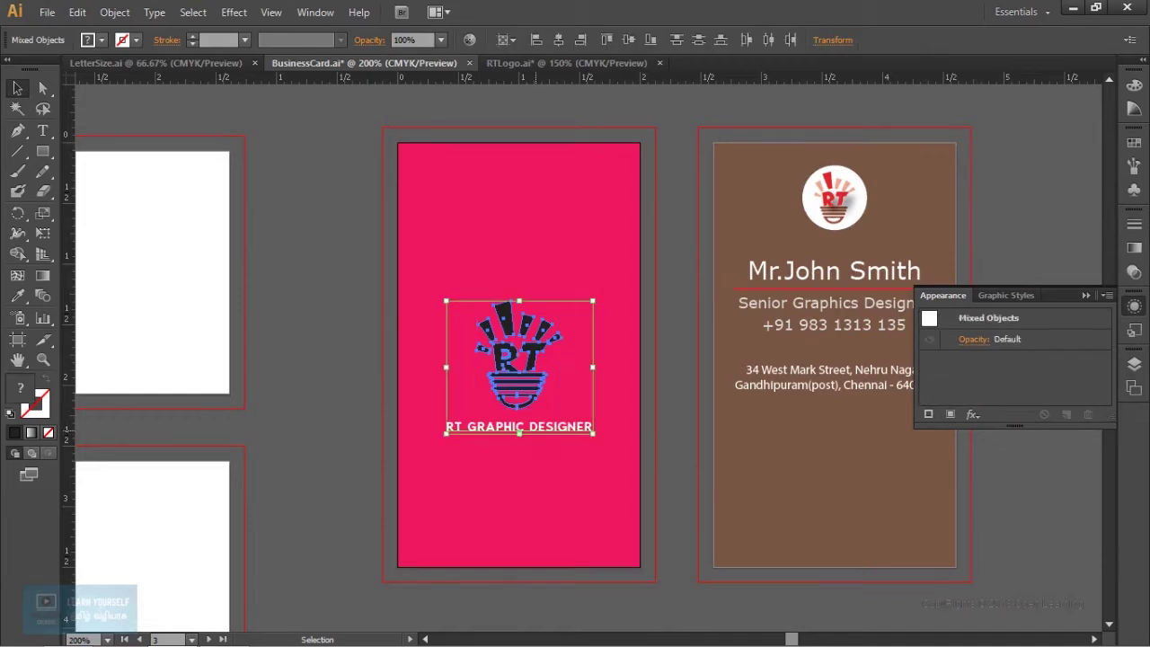
pyautogui.click(560, 45)
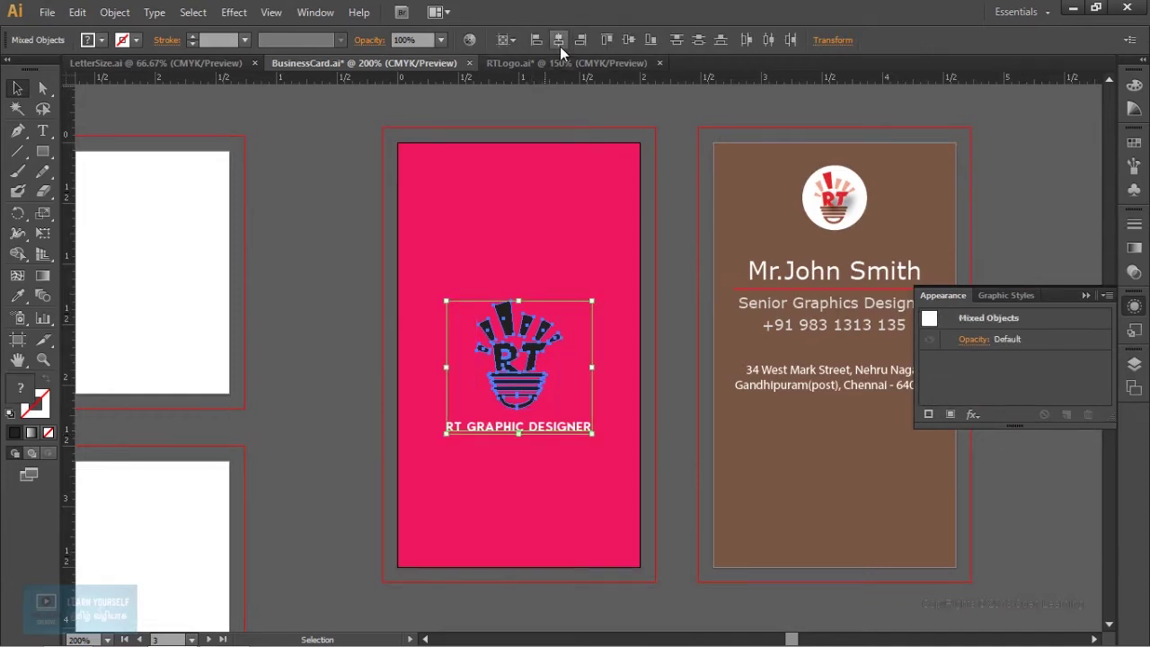
pyautogui.click(629, 41)
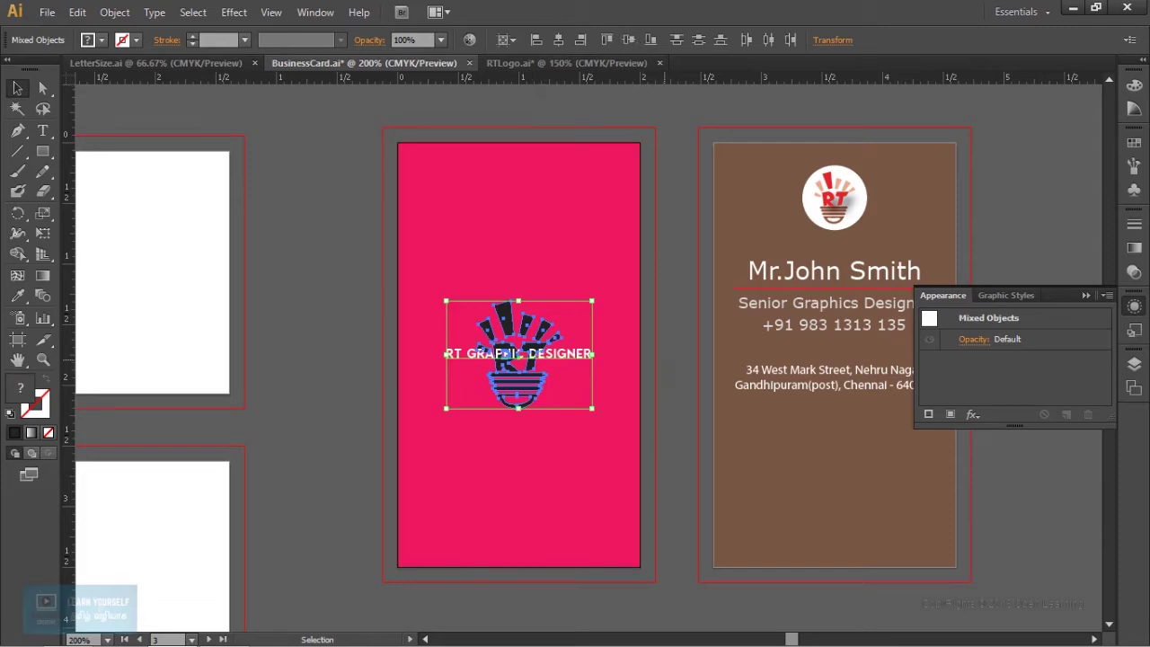
pyautogui.moveTo(519, 354); pyautogui.dragTo(519, 426)
pyautogui.hotkey('ctrl', 'g')
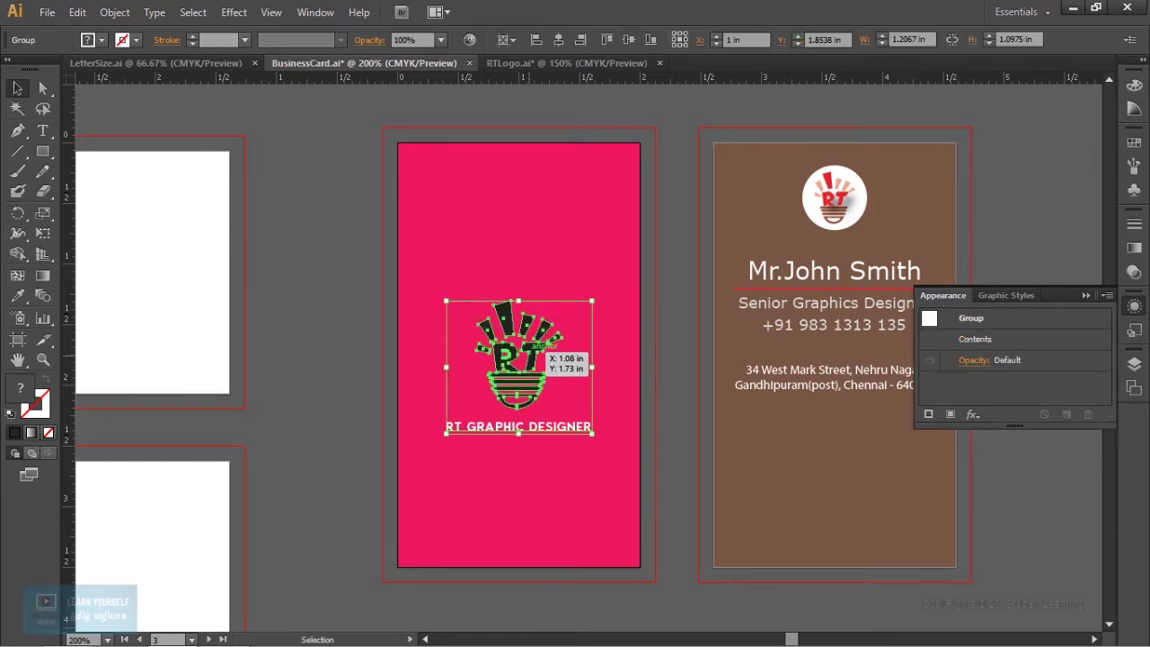
pyautogui.click(623, 39)
pyautogui.hotkey('ctrl', 'shift', 'a')
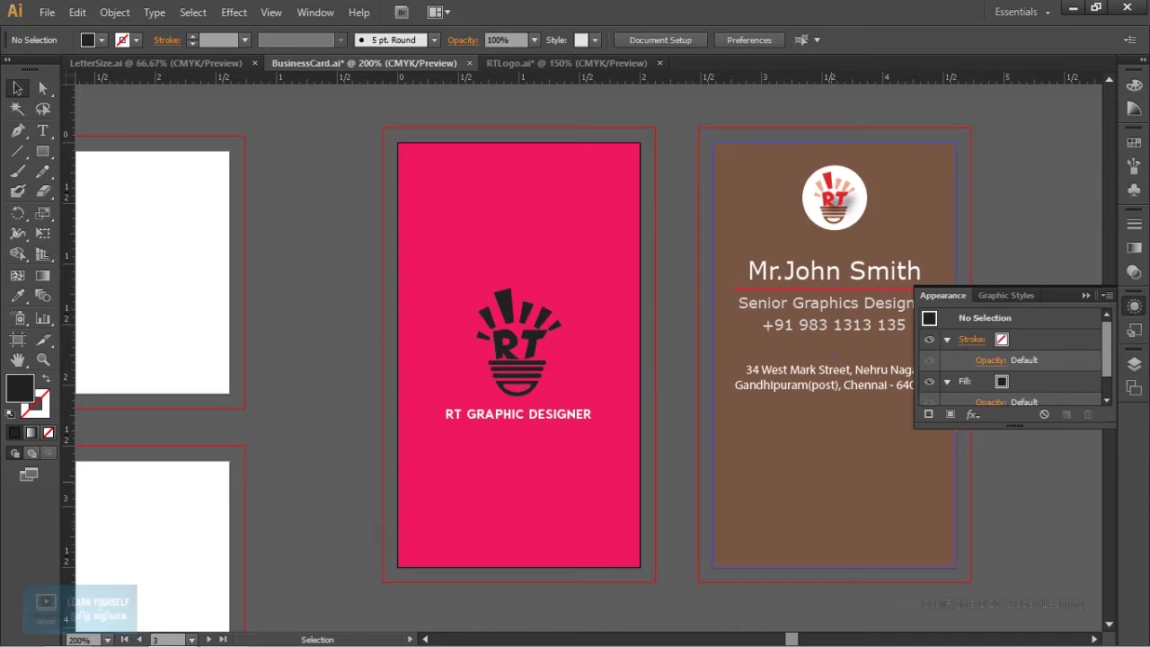
# - Fill the back card's brown background with white FFFFFF
pyautogui.doubleClick(20, 388)
pyautogui.moveTo(698, 269); pyautogui.dragTo(632, 233)
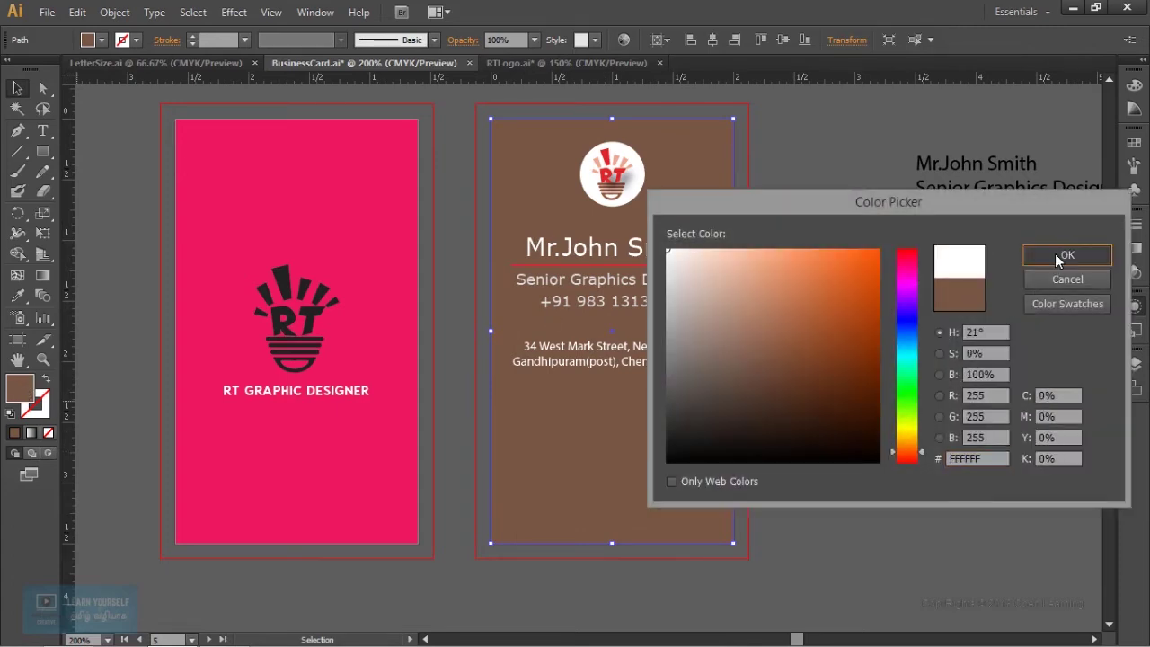
pyautogui.click(1055, 255)
pyautogui.hotkey('ctrl', 'shift', 'a')
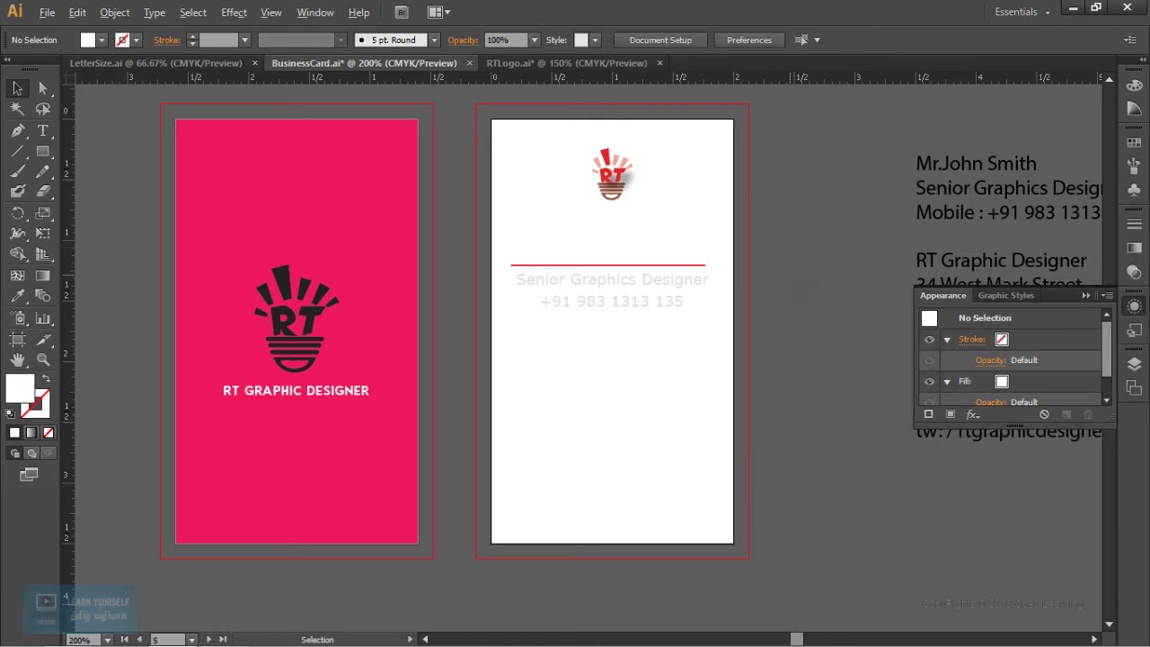
pyautogui.hotkey('ctrl', '=')
# - Remove the old round logo from the back card, undoing an accidental background move
pyautogui.click(737, 209)
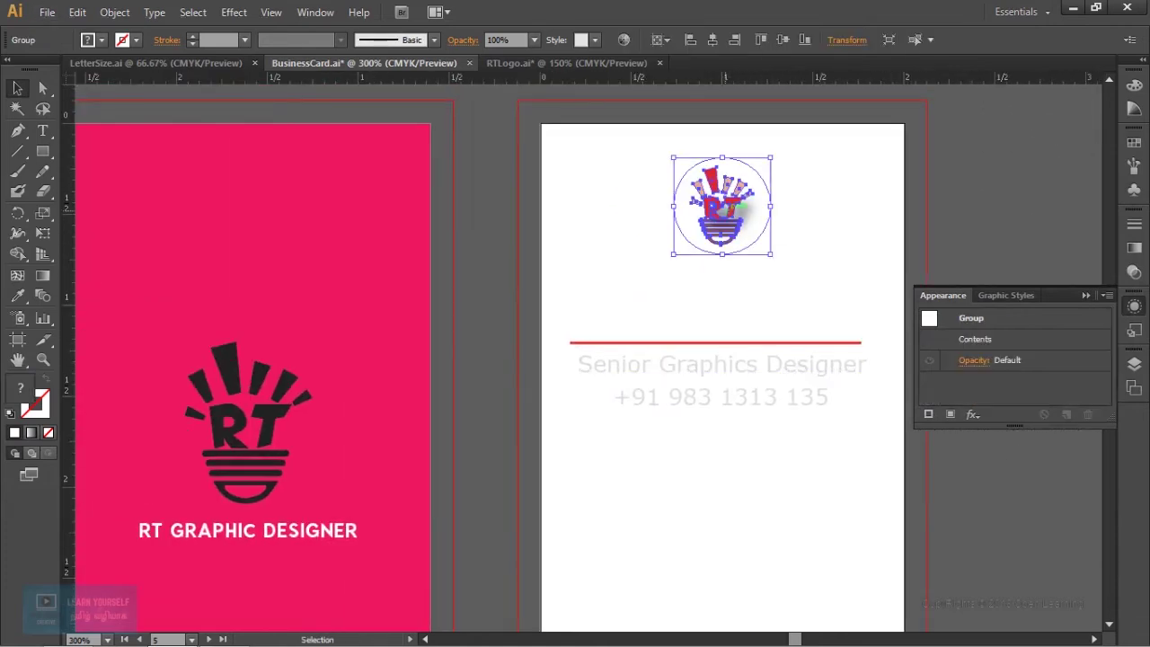
pyautogui.hotkey('ctrl', 'shift', '[')
pyautogui.moveTo(685, 185); pyautogui.dragTo(771, 235)
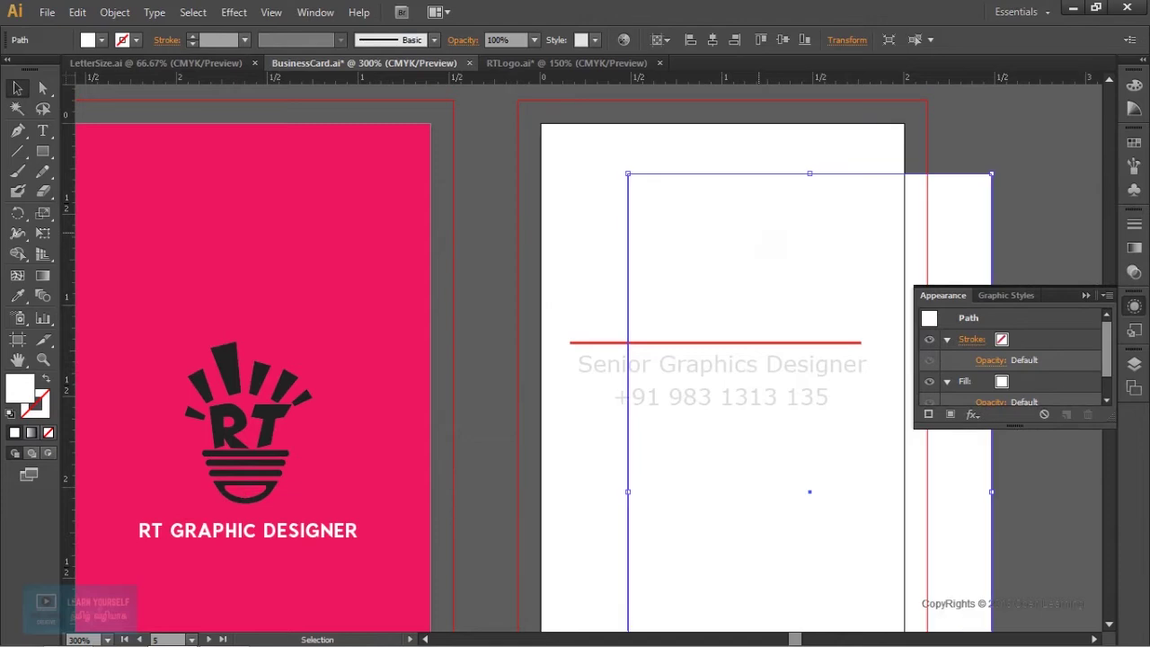
pyautogui.hotkey('ctrl', 'z')
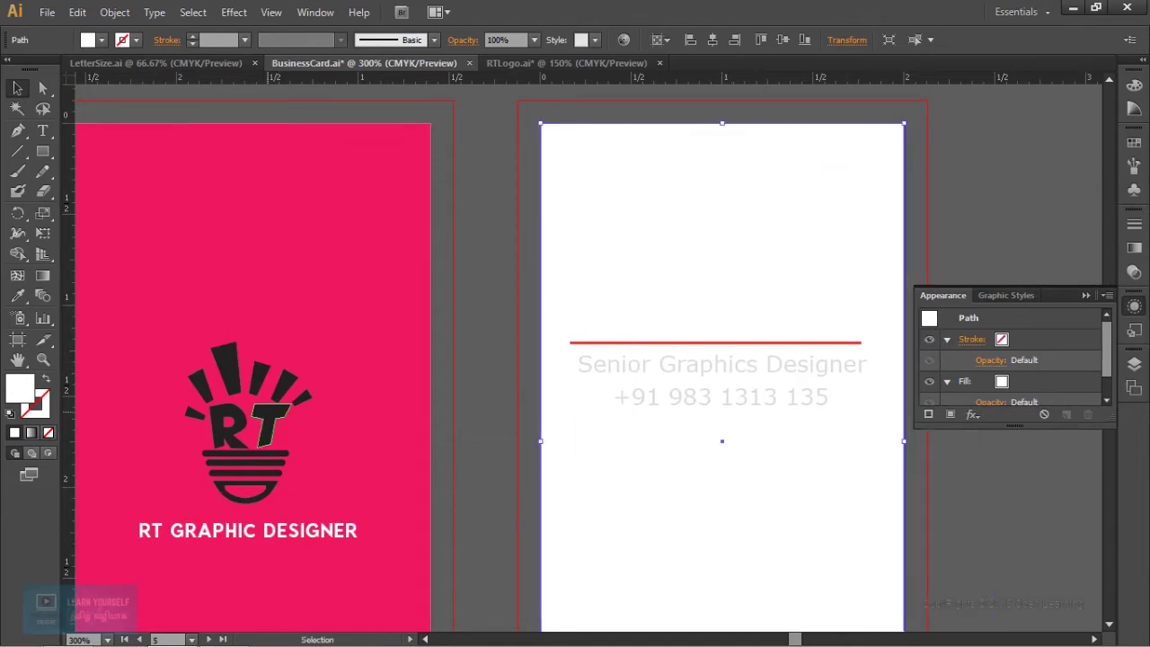
pyautogui.click(263, 408)
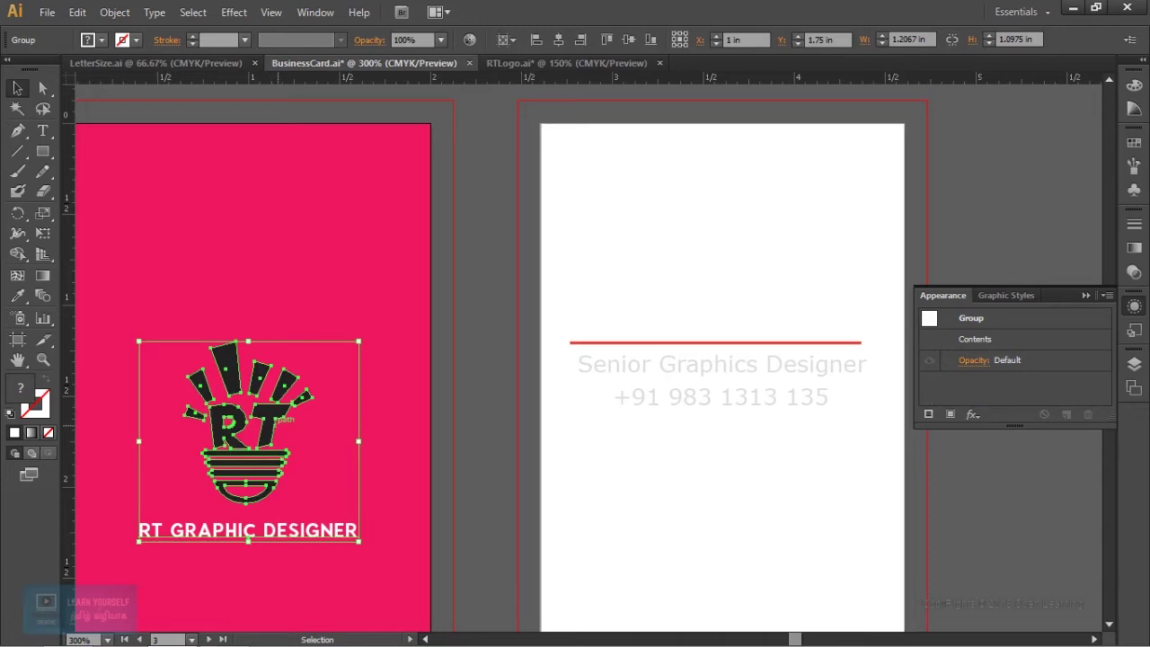
# - Select the whole RT logo inside its group, then exit isolation mode
pyautogui.doubleClick(278, 416)
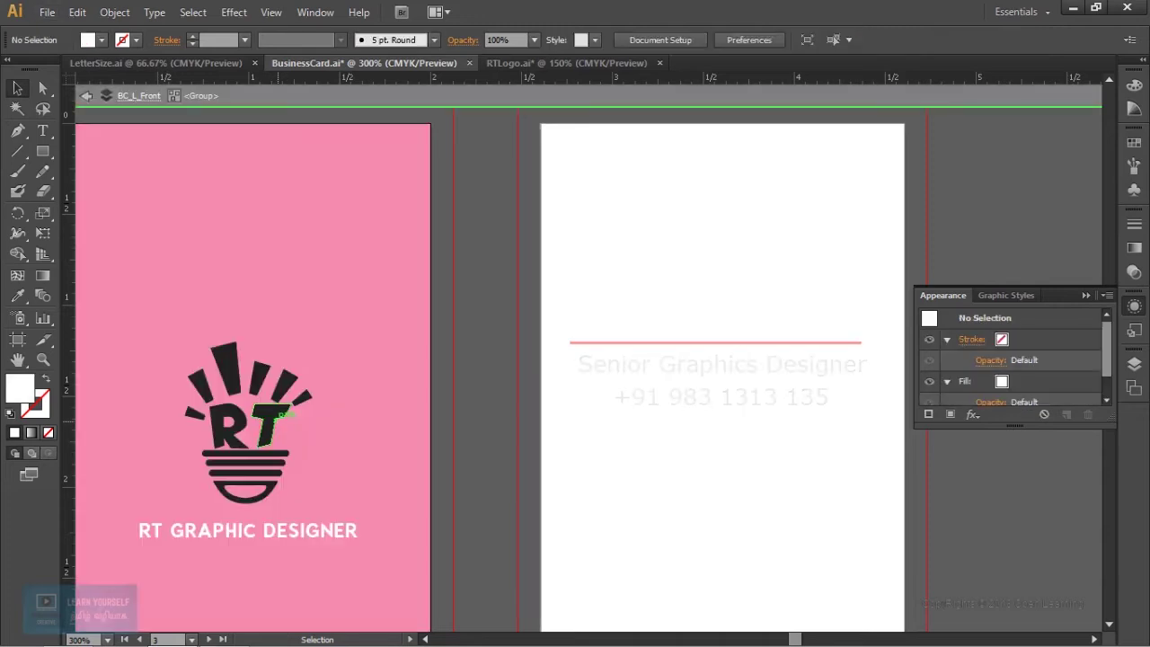
pyautogui.hotkey('ctrl', 'a')
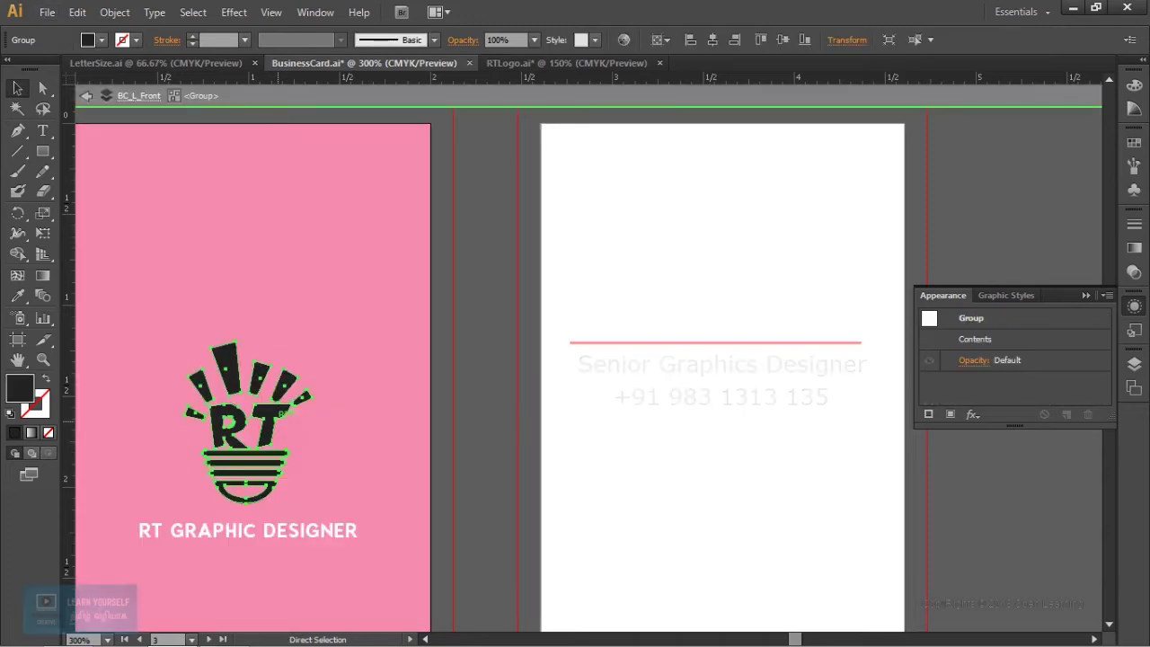
pyautogui.press('v')
pyautogui.press('Escape')
# - Paste a copy of the RT logo near the top of the white back card
pyautogui.click(721, 442)
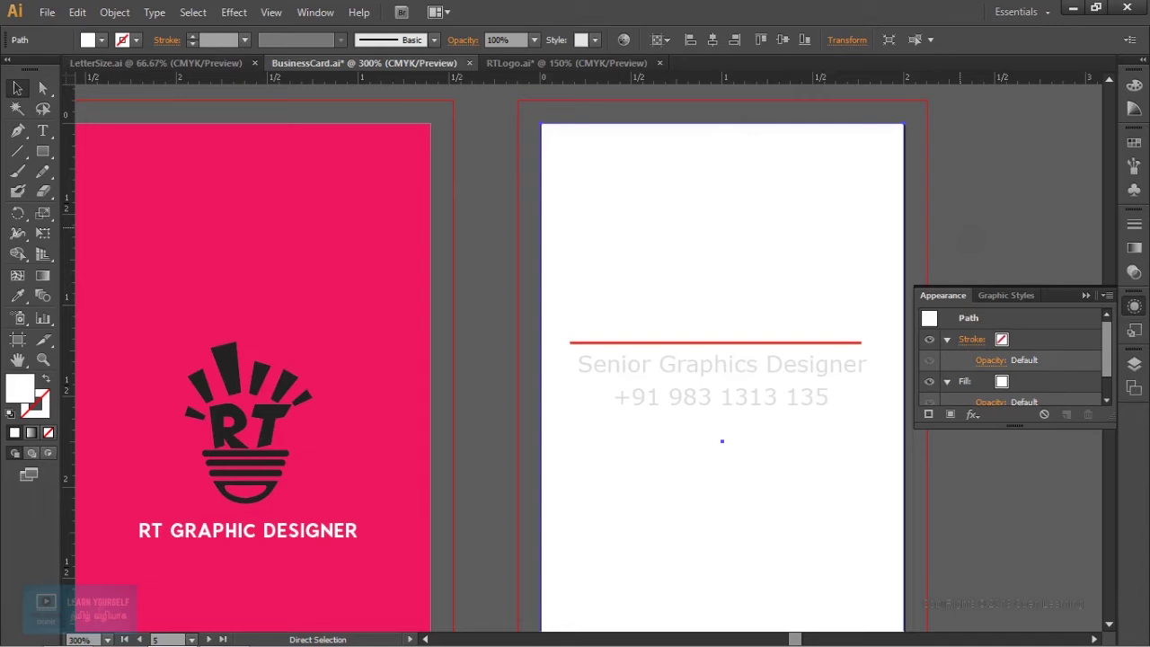
pyautogui.hotkey('ctrl', 'v')
pyautogui.moveTo(591, 438); pyautogui.dragTo(717, 304)
pyautogui.moveTo(698, 205)
pyautogui.mouseDown()
pyautogui.moveTo(735, 255)
pyautogui.moveTo(710, 161)
pyautogui.mouseUp()
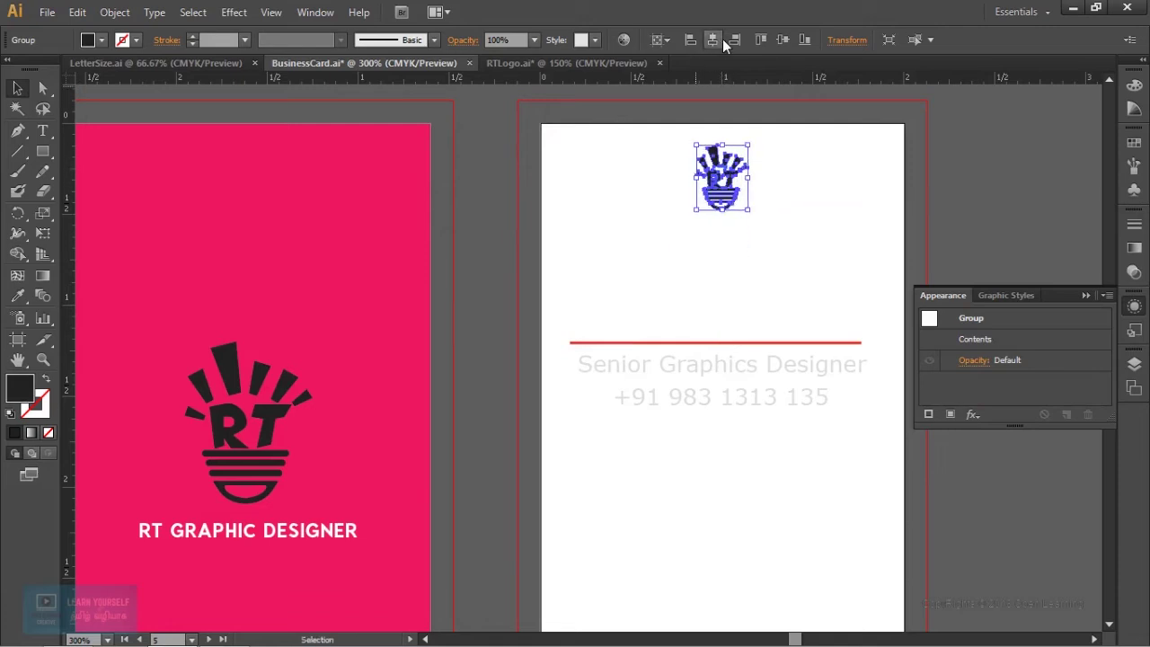
pyautogui.hotkey('ctrl', 'shift', 'a')
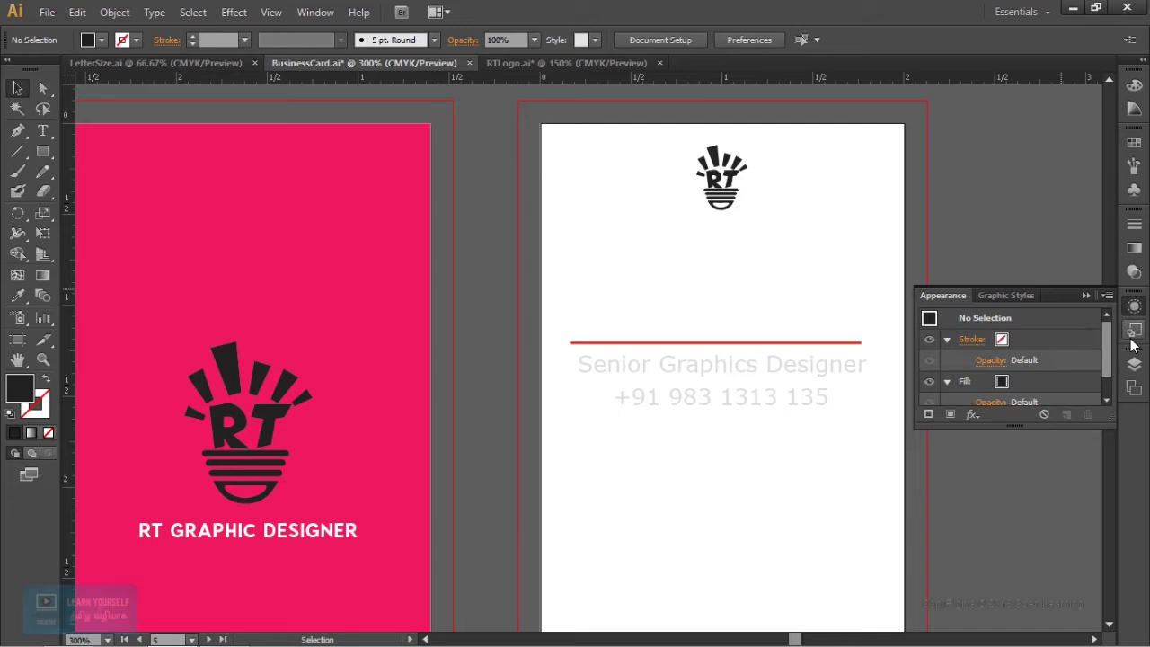
pyautogui.click(1135, 364)
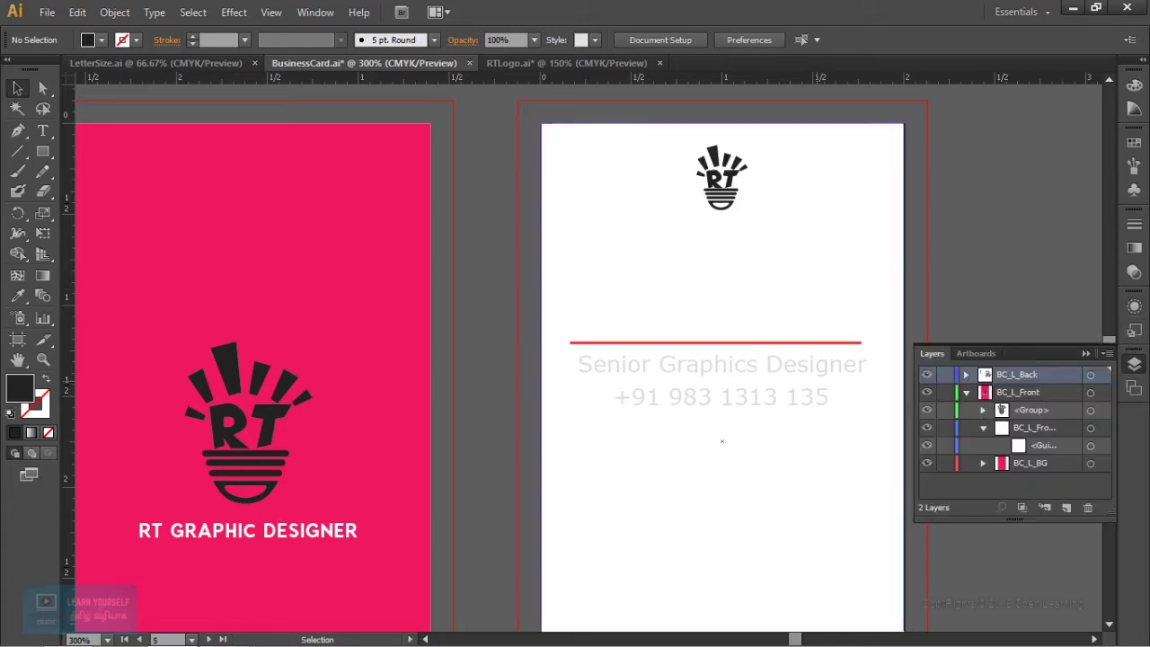
# - Fill the back card's white background rectangle with grey 9e9e9e
pyautogui.click(776, 265)
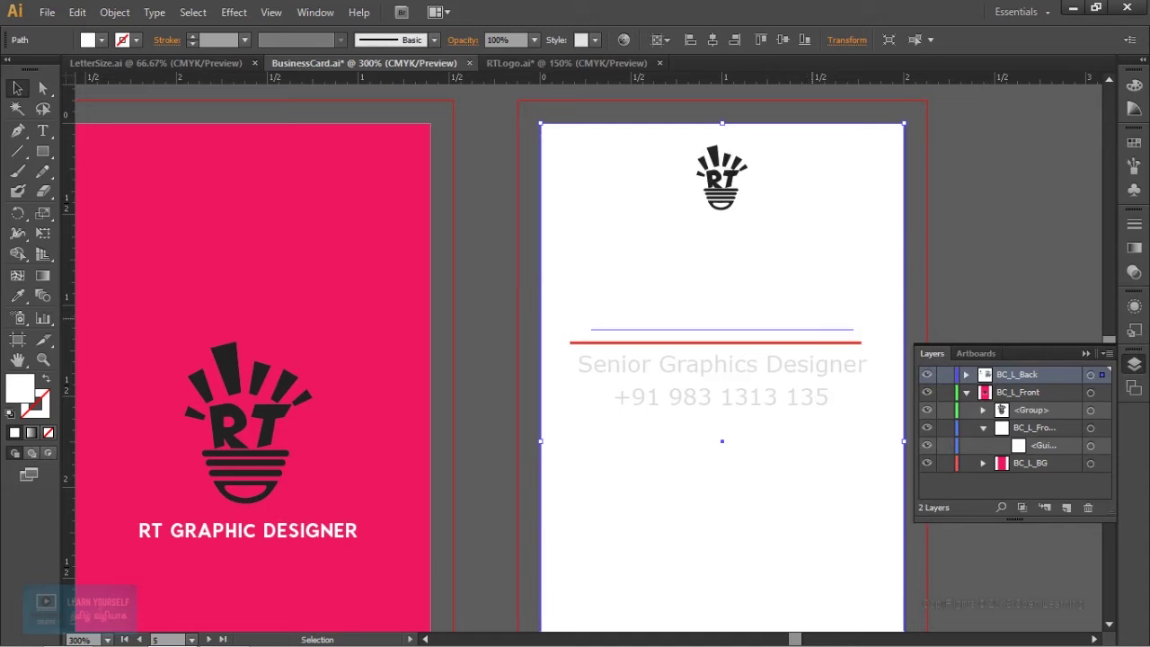
pyautogui.scroll(-2, 869, 287)
pyautogui.scroll(1, 869, 287)
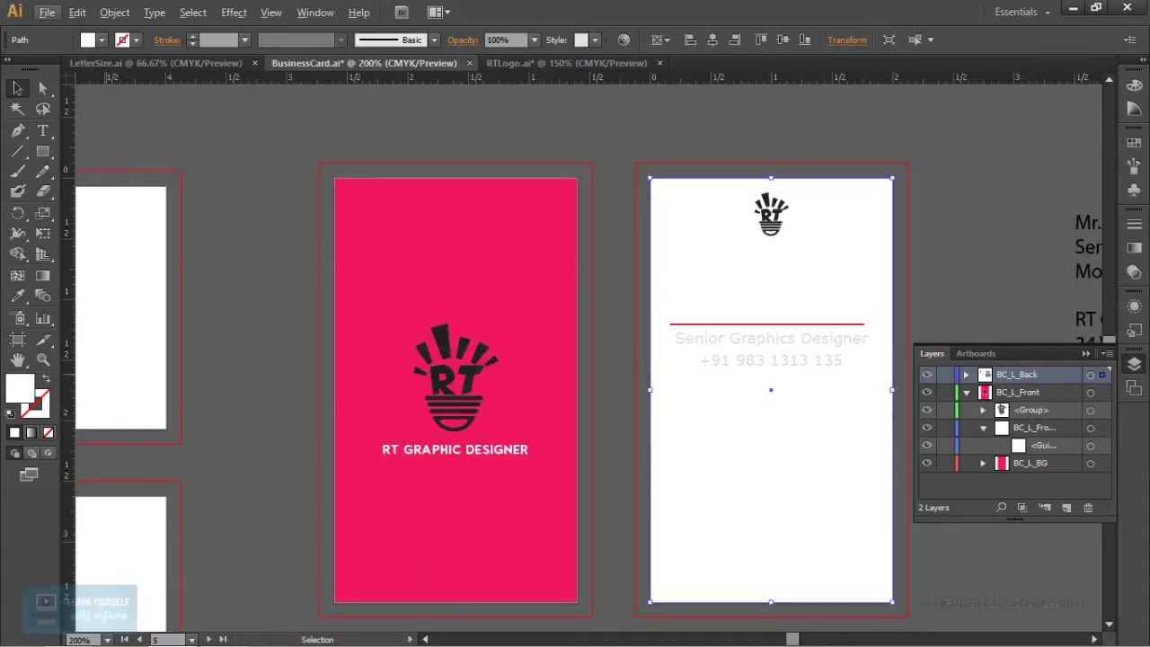
pyautogui.doubleClick(19, 396)
pyautogui.write('9e9e9e')
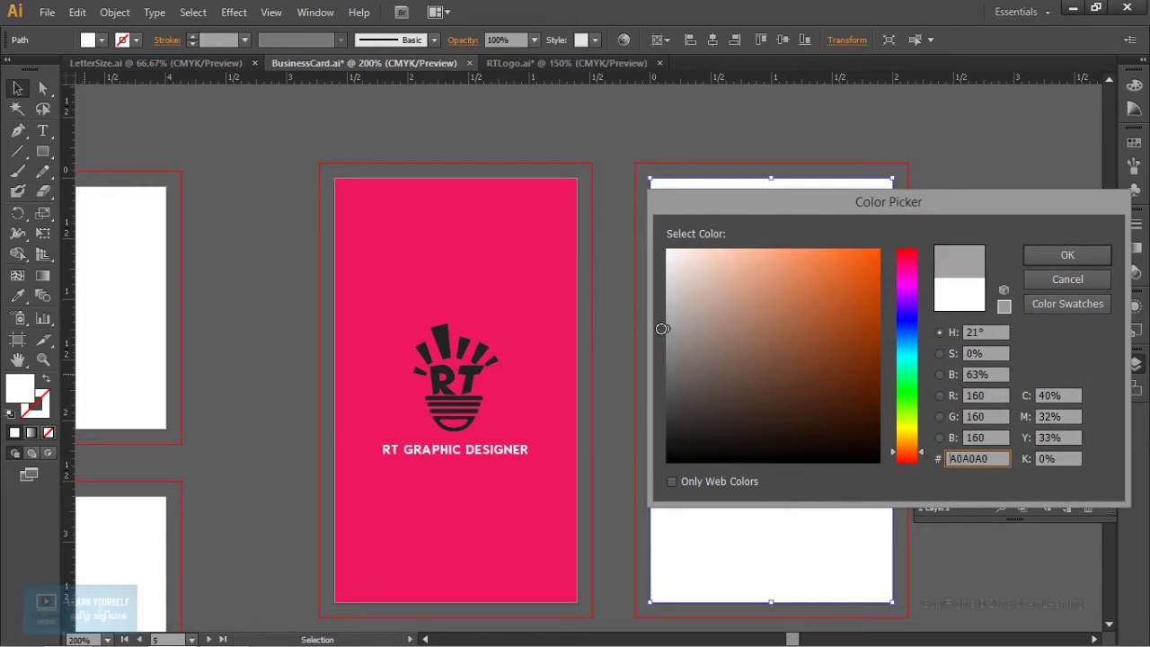
pyautogui.click(1068, 255)
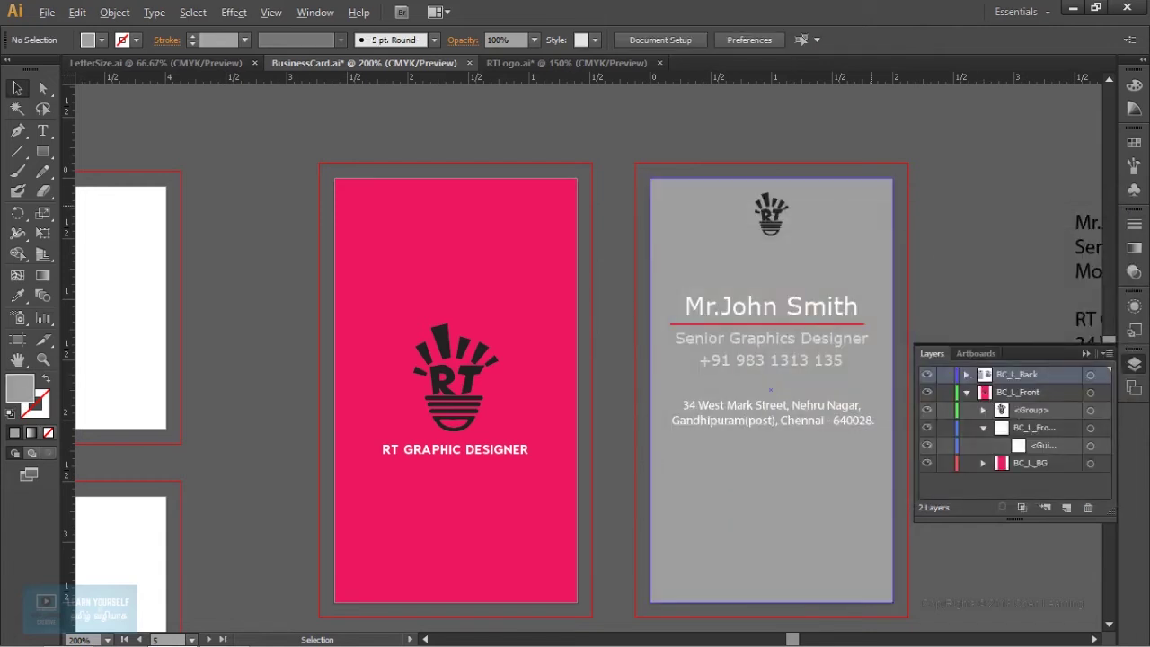
pyautogui.scroll(1, 871, 206)
pyautogui.moveTo(720, 482); pyautogui.dragTo(611, 422)
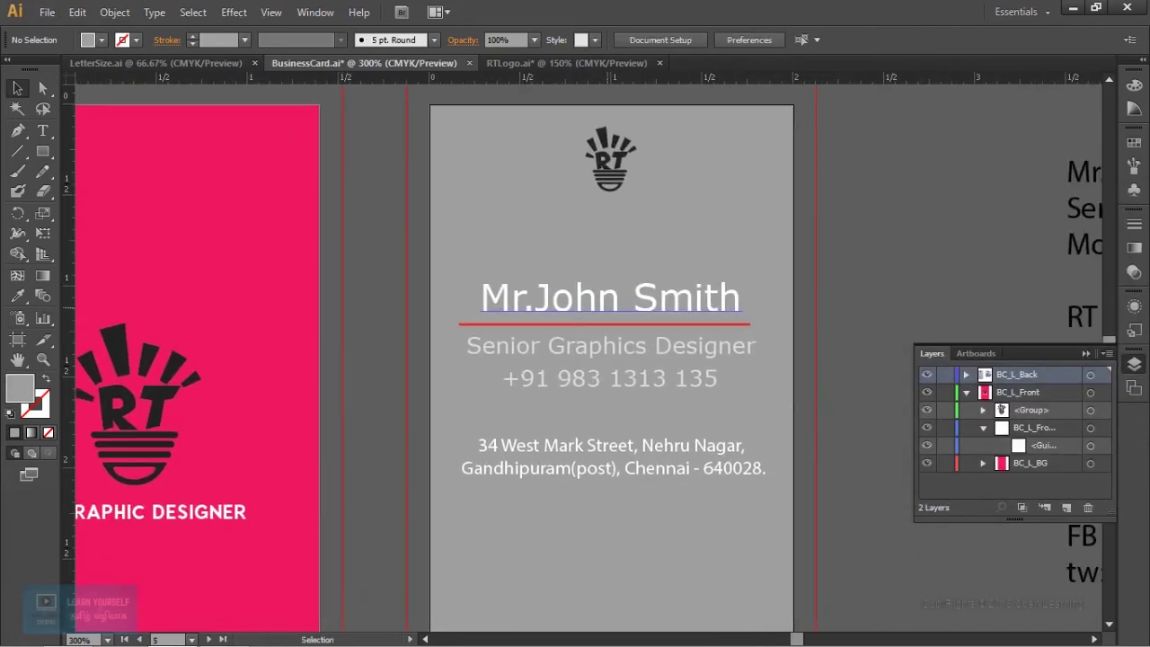
# - Sample the front card's pink onto the back card's name text with the Eyedropper
pyautogui.click(611, 298)
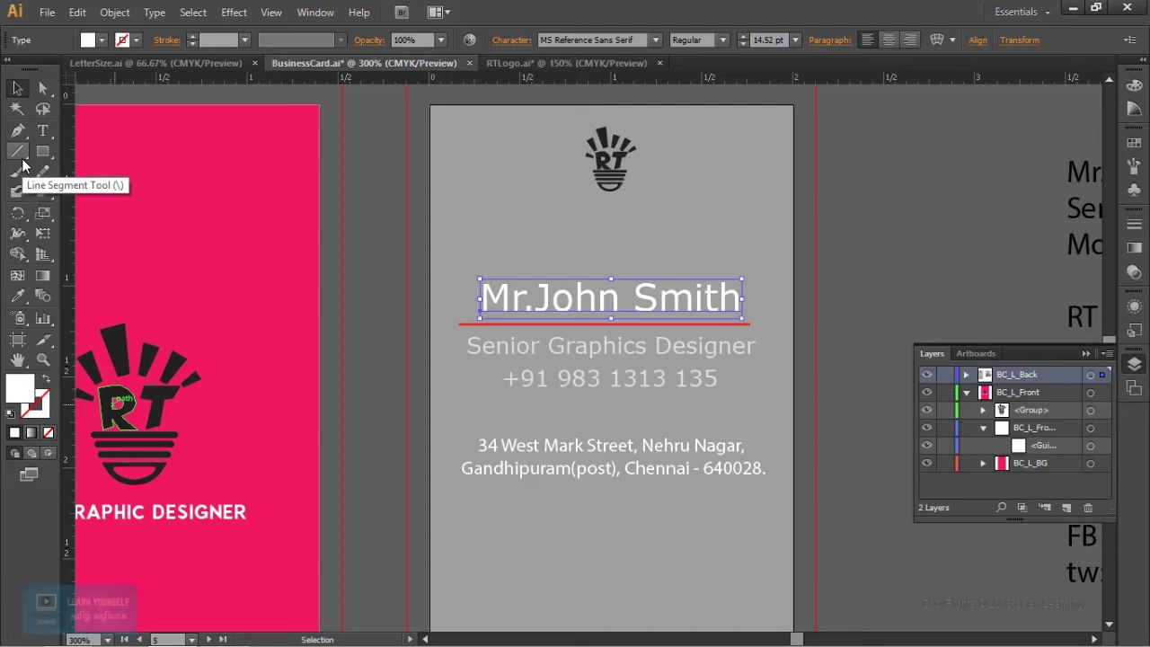
pyautogui.click(17, 295)
pyautogui.click(296, 225)
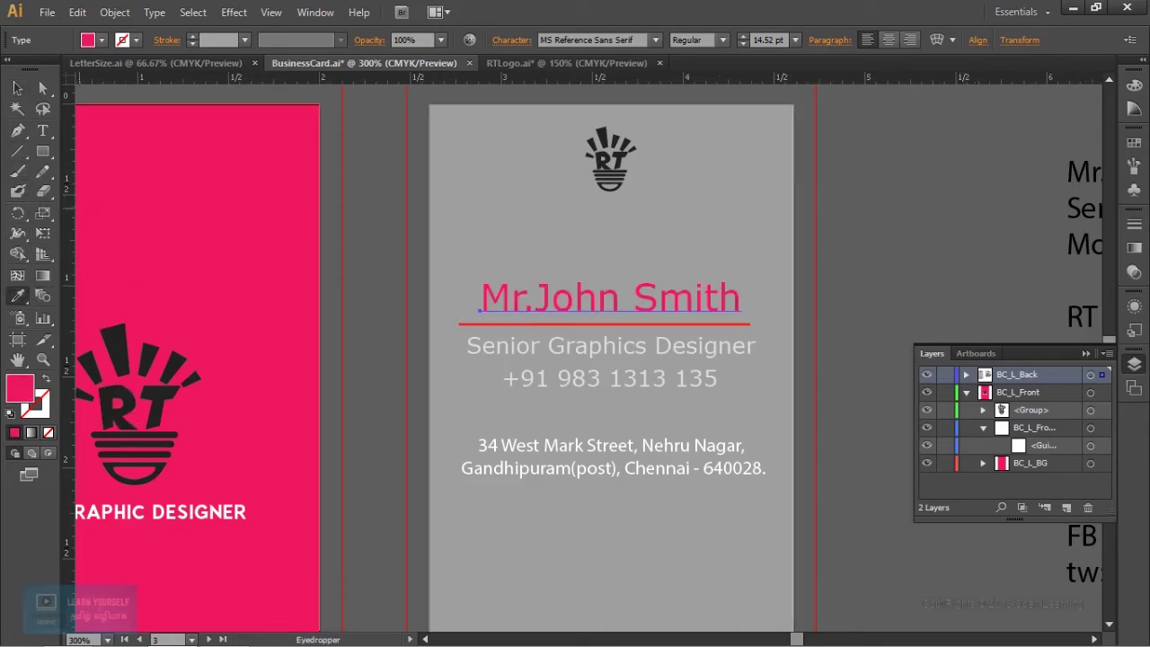
pyautogui.click(17, 87)
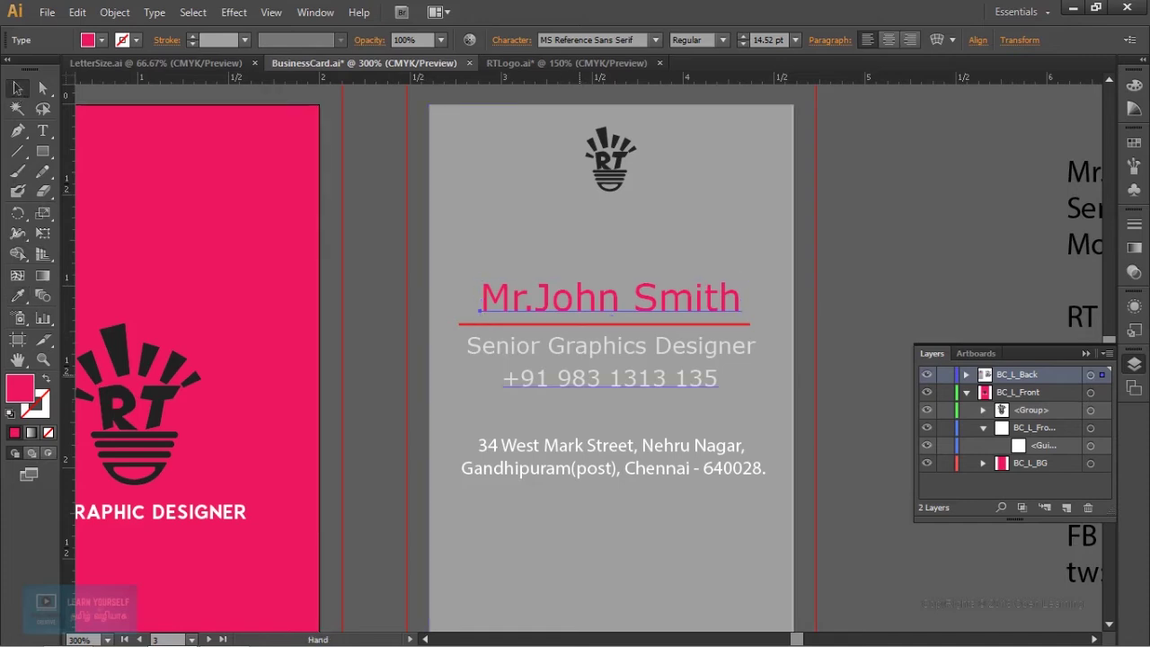
pyautogui.moveTo(611, 377); pyautogui.dragTo(615, 347)
pyautogui.click(608, 291)
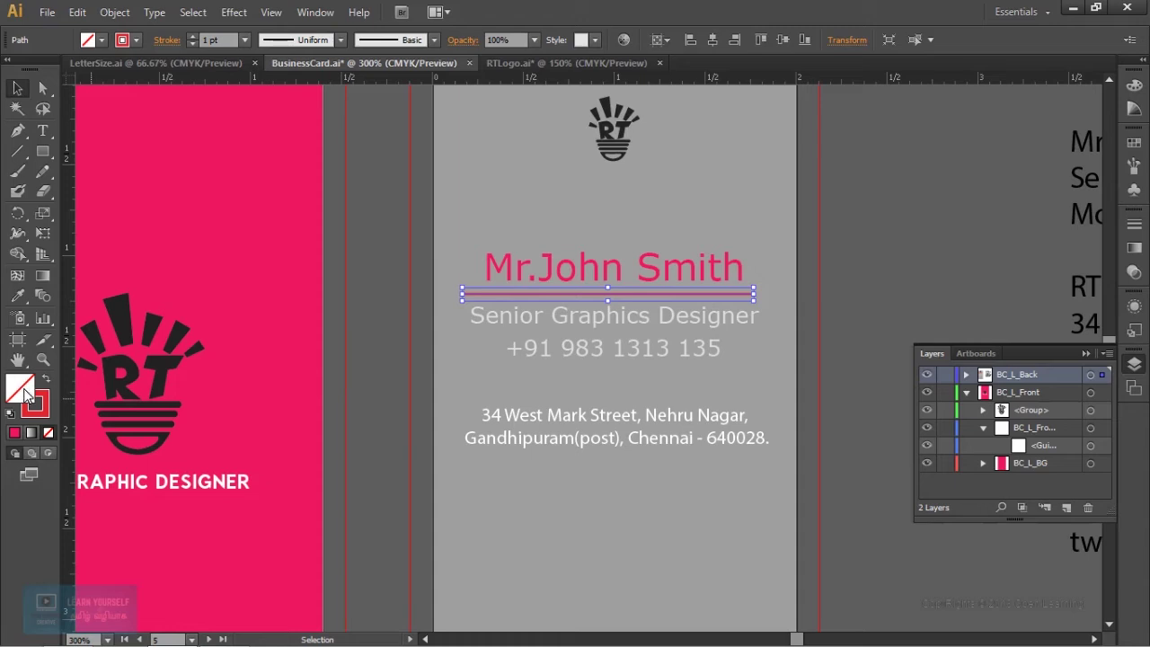
# - Eyedropper the RT logo's dark fill onto the red line under the name
pyautogui.doubleClick(36, 405)
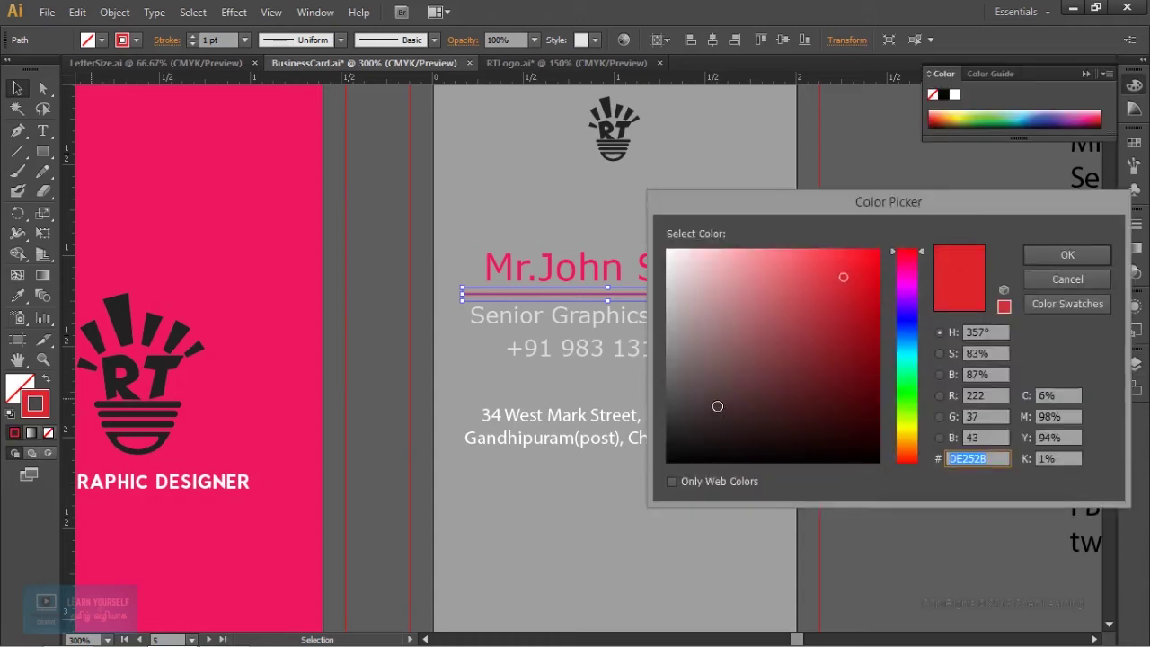
pyautogui.moveTo(717, 407); pyautogui.dragTo(647, 434)
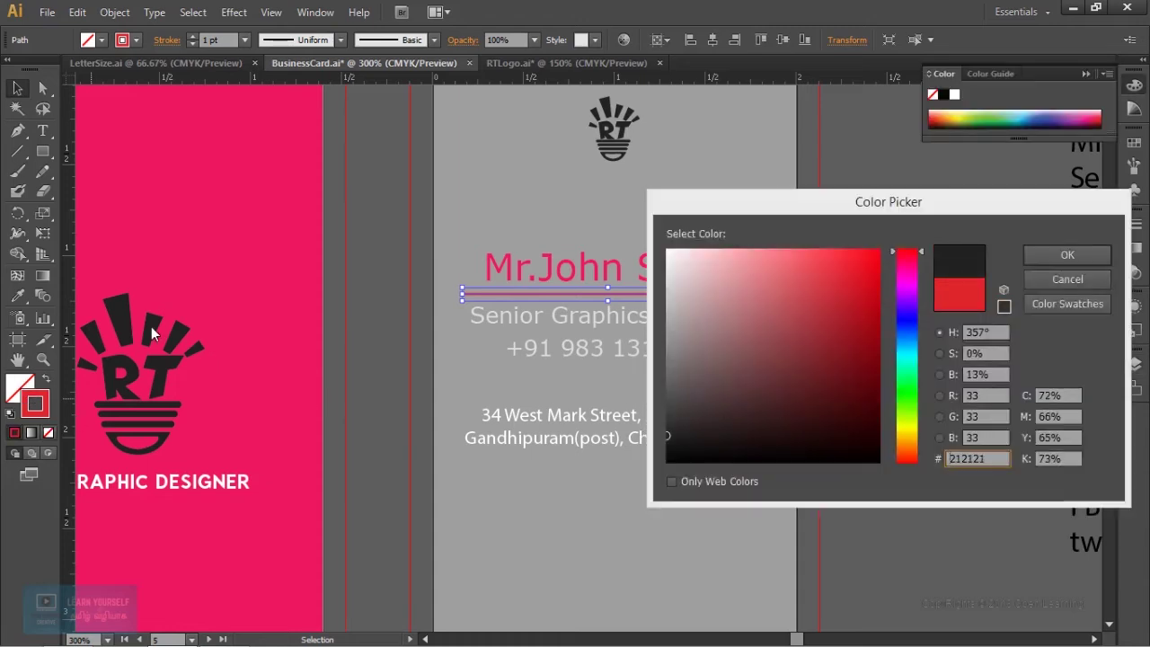
pyautogui.click(1068, 280)
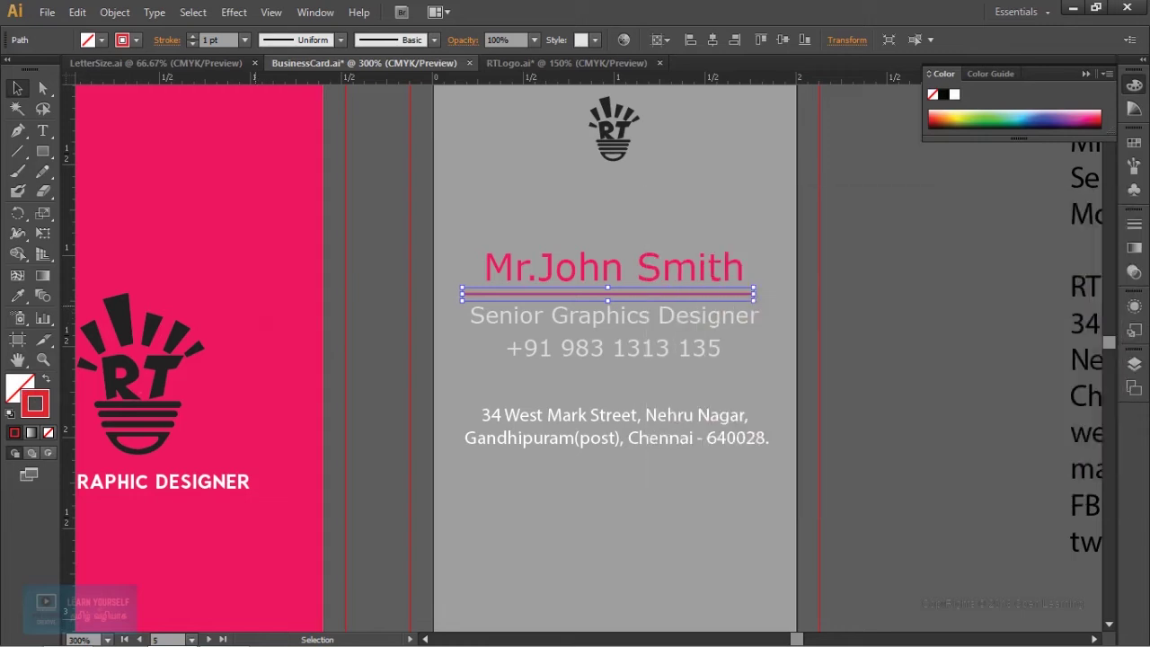
pyautogui.press('i')
pyautogui.click(153, 328)
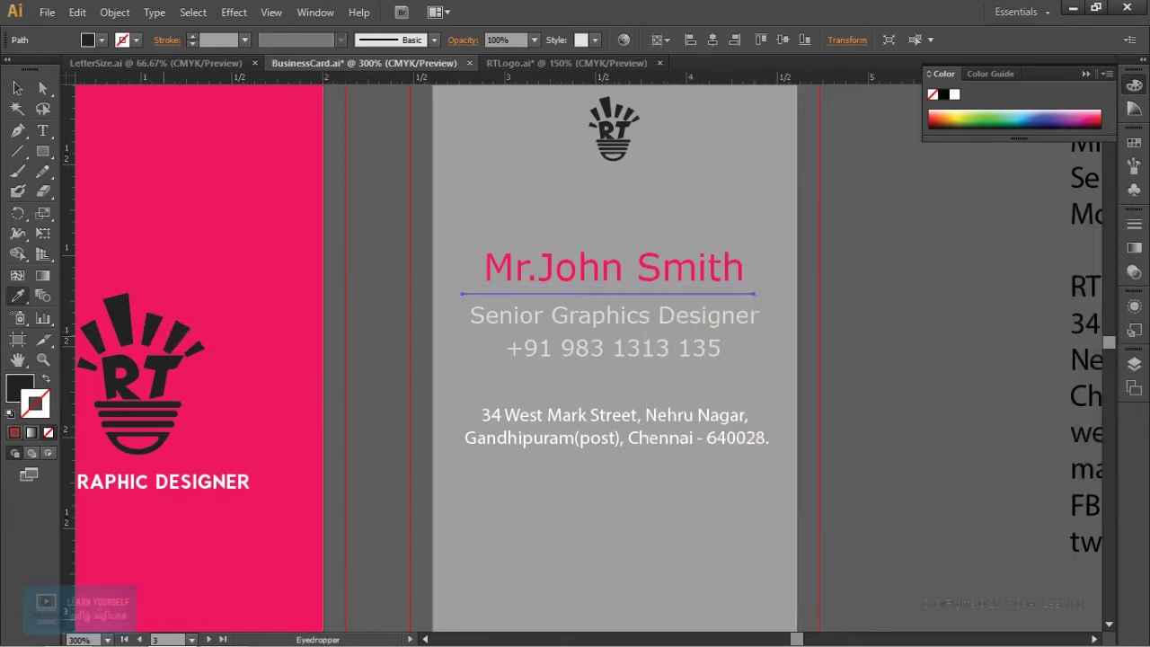
pyautogui.press('v')
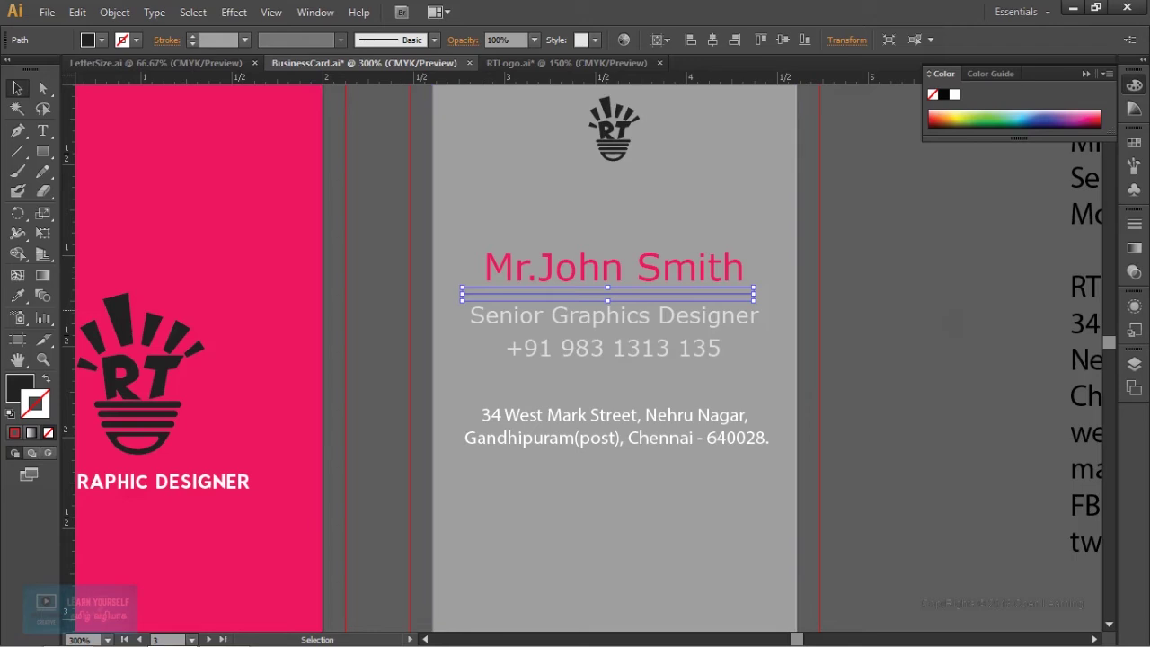
pyautogui.hotkey('ctrl', 'shift', 'a')
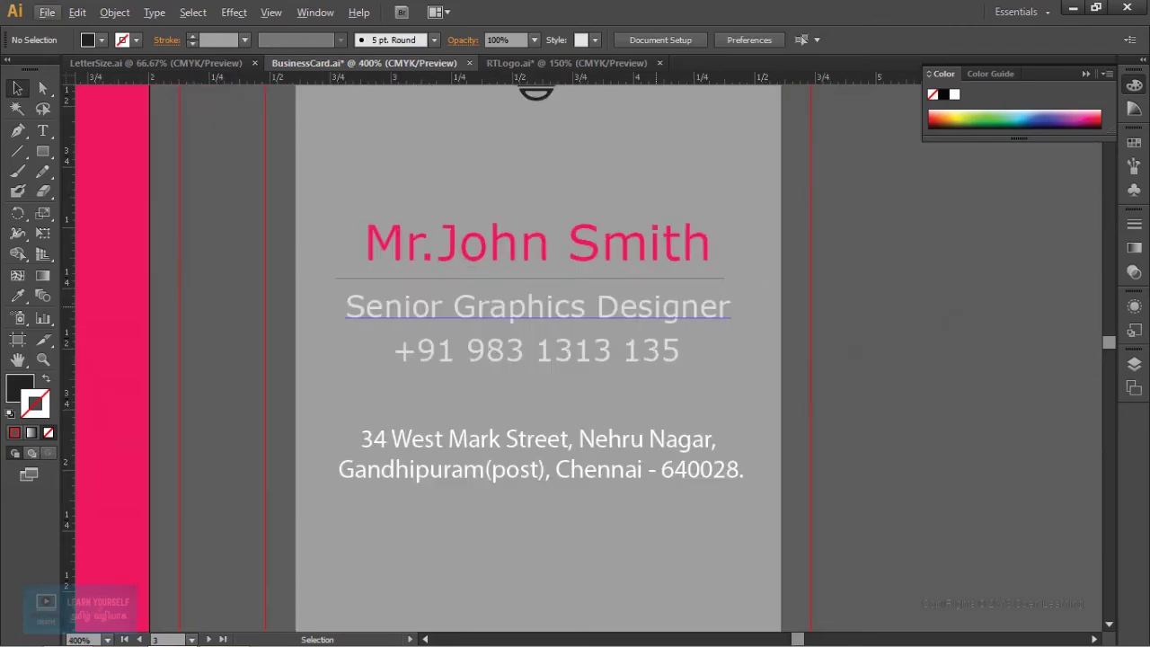
# - Select the job title, phone number and address text together
pyautogui.click(575, 325)
pyautogui.keyDown('shift'); pyautogui.click(575, 357); pyautogui.keyUp('shift')
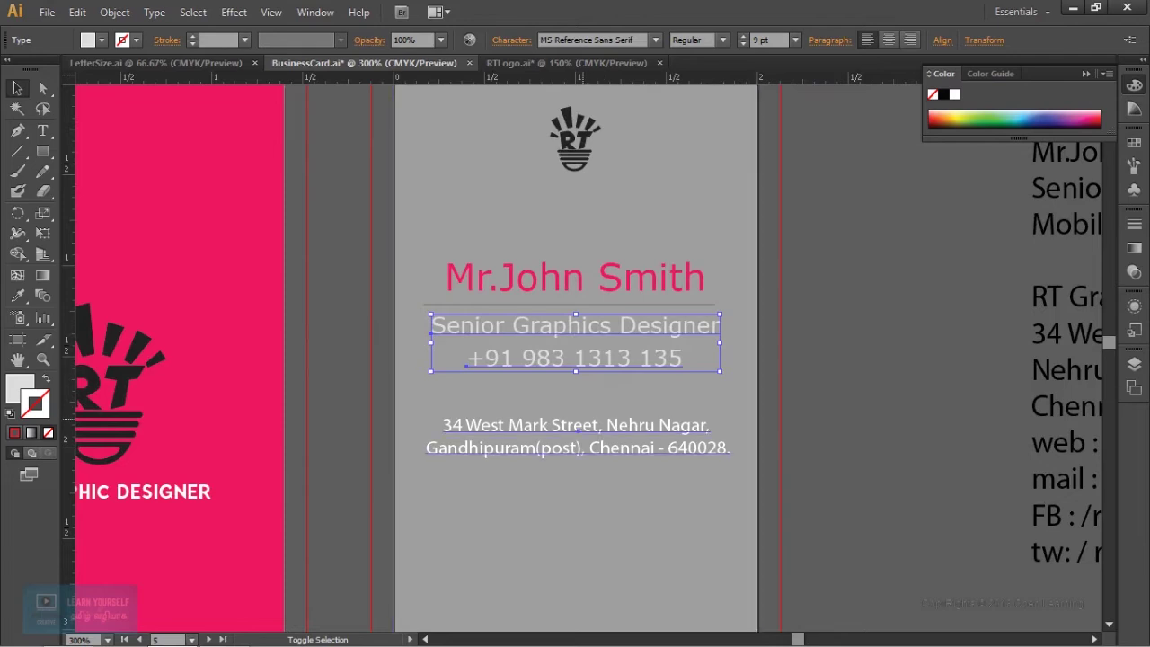
pyautogui.keyDown('shift'); pyautogui.click(575, 436); pyautogui.keyUp('shift')
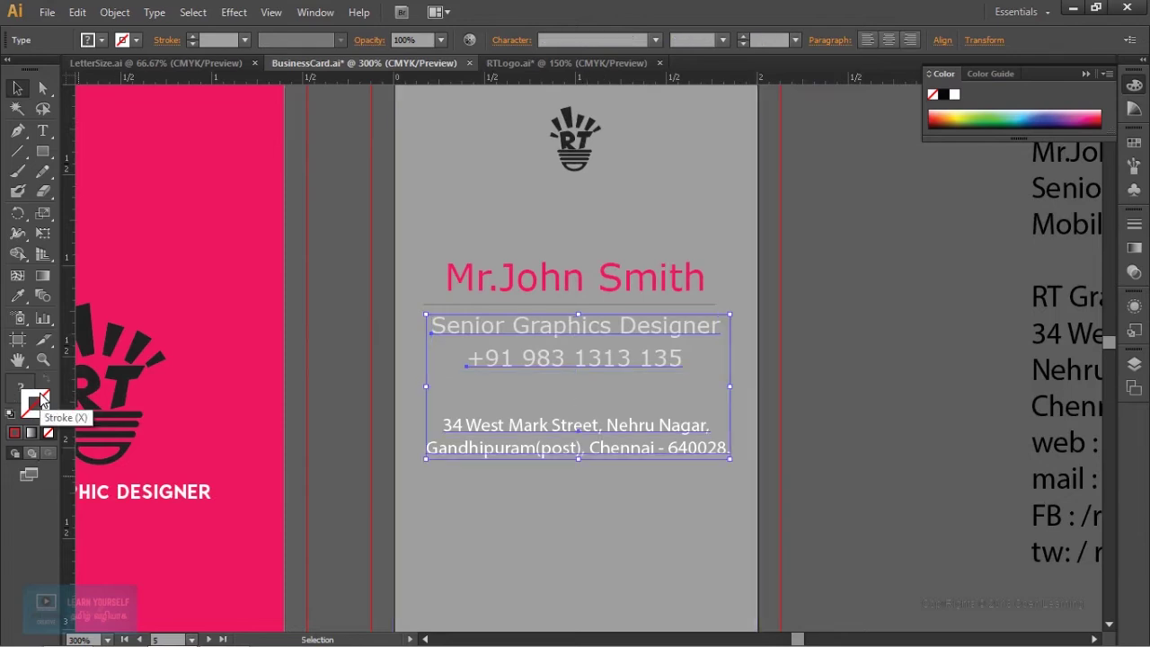
pyautogui.hotkey('ctrl', 'shift', 'a')
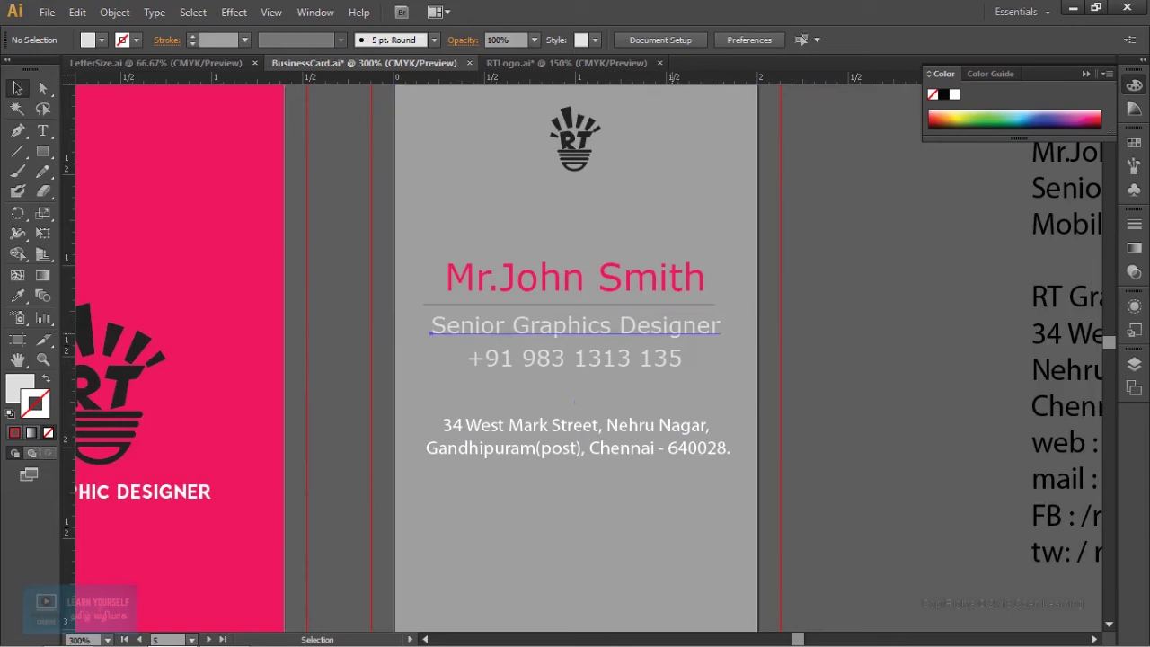
pyautogui.keyDown('shift'); pyautogui.click(575, 325); pyautogui.keyUp('shift')
pyautogui.keyDown('shift'); pyautogui.click(575, 358); pyautogui.keyUp('shift')
pyautogui.keyDown('shift'); pyautogui.click(575, 436); pyautogui.keyUp('shift')
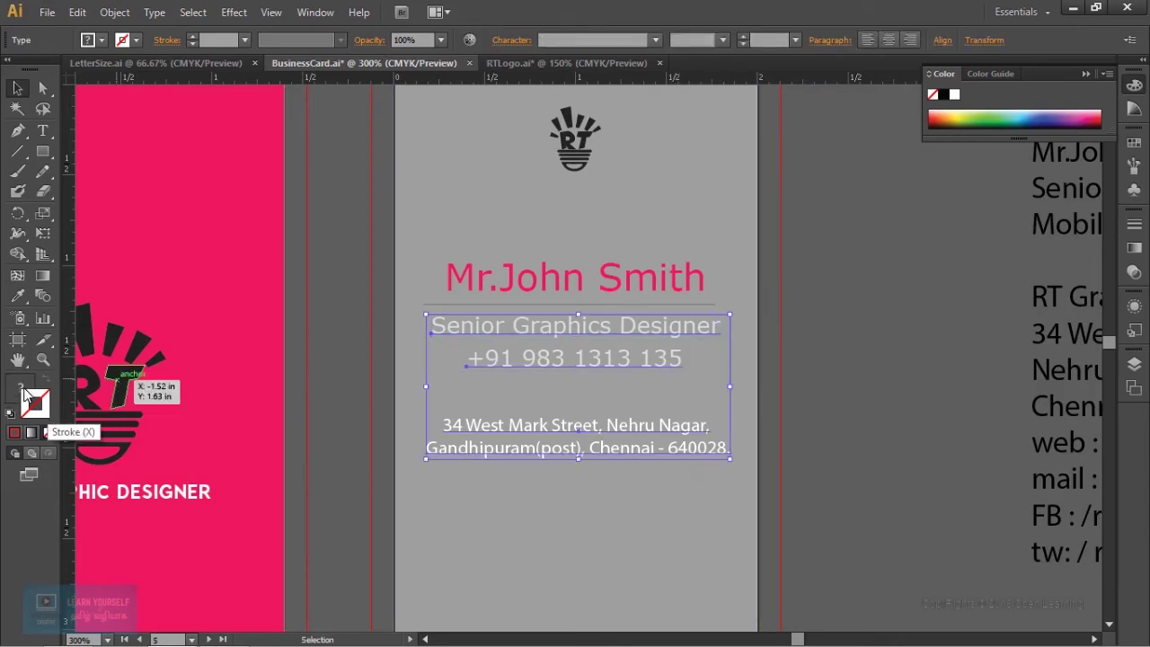
# - Fill the selected text near-black 1E1E1E, starting from hex 333333
pyautogui.doubleClick(19, 388)
pyautogui.write('333333')
pyautogui.moveTo(646, 420); pyautogui.dragTo(644, 438)
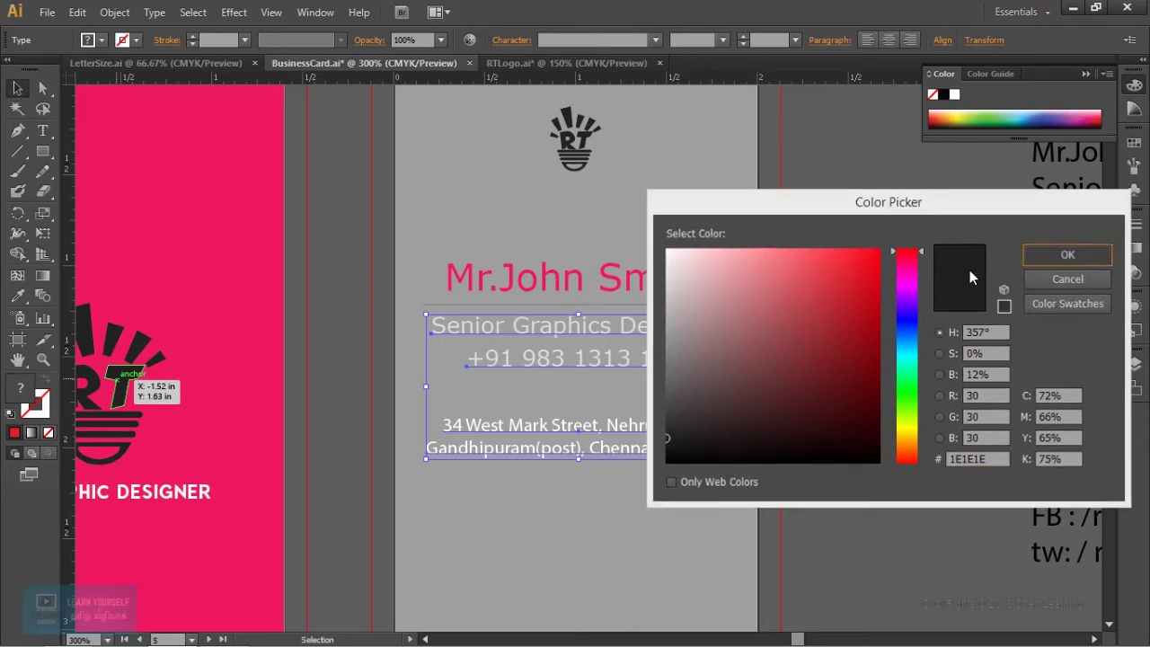
pyautogui.click(1068, 255)
pyautogui.click(861, 263)
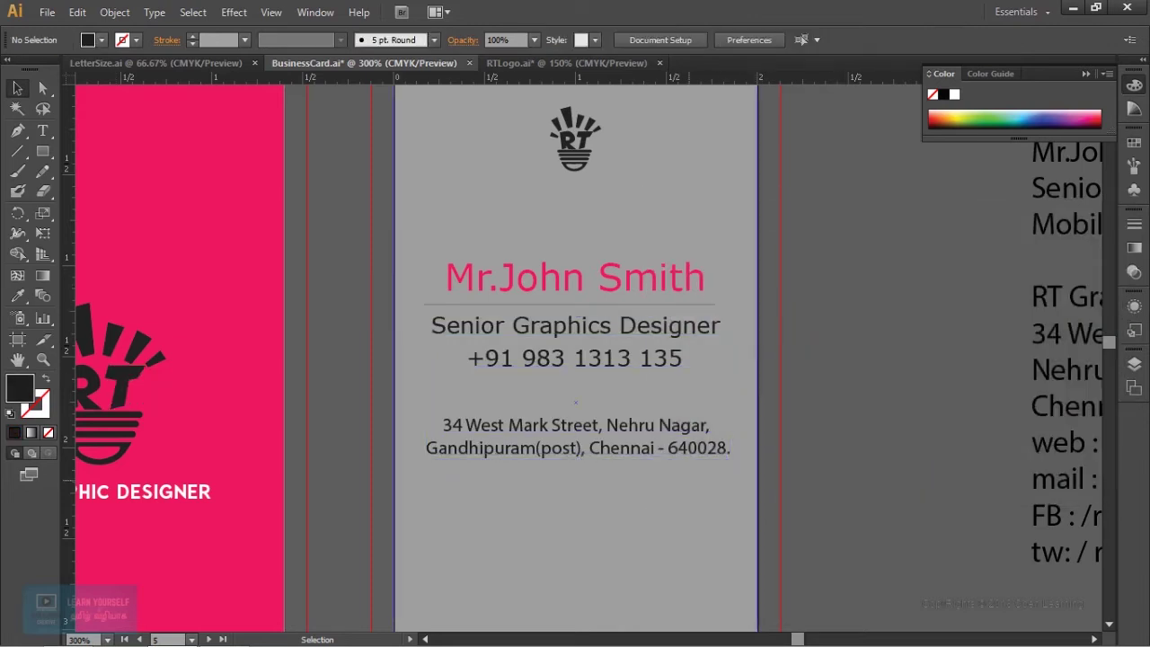
pyautogui.scroll(-1, 583, 364)
pyautogui.hscroll(2, 583, 364)
pyautogui.scroll(2, 583, 364)
pyautogui.click(404, 414)
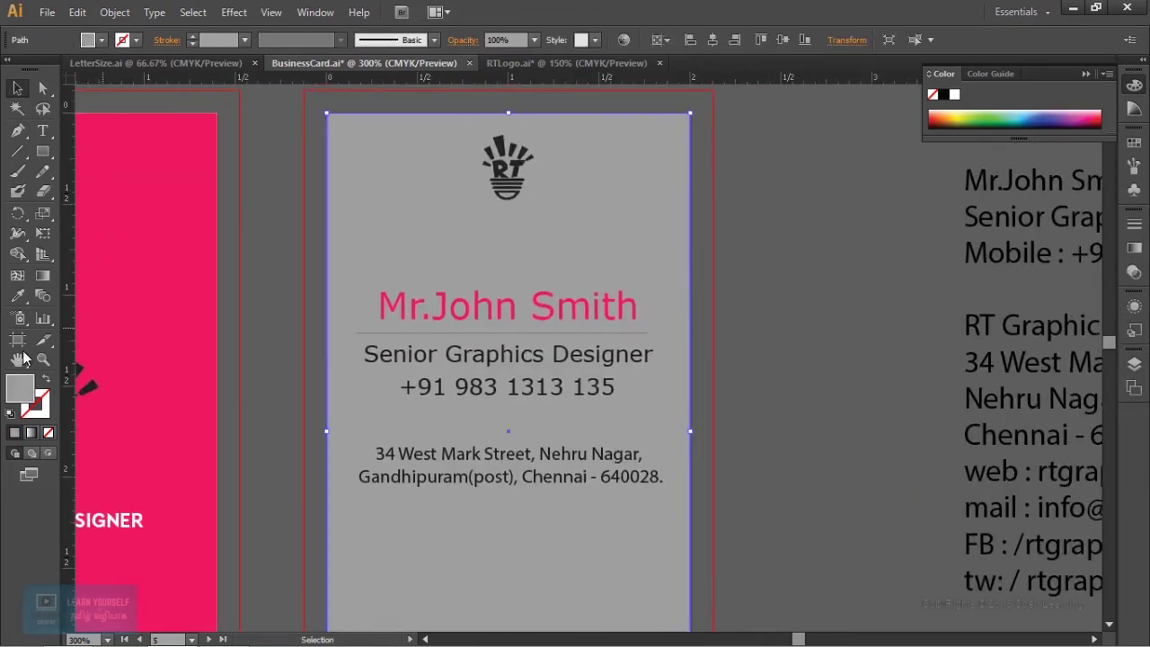
# - Set the back card's background fill from grey back to pure white
pyautogui.doubleClick(26, 396)
pyautogui.moveTo(689, 329); pyautogui.dragTo(667, 251)
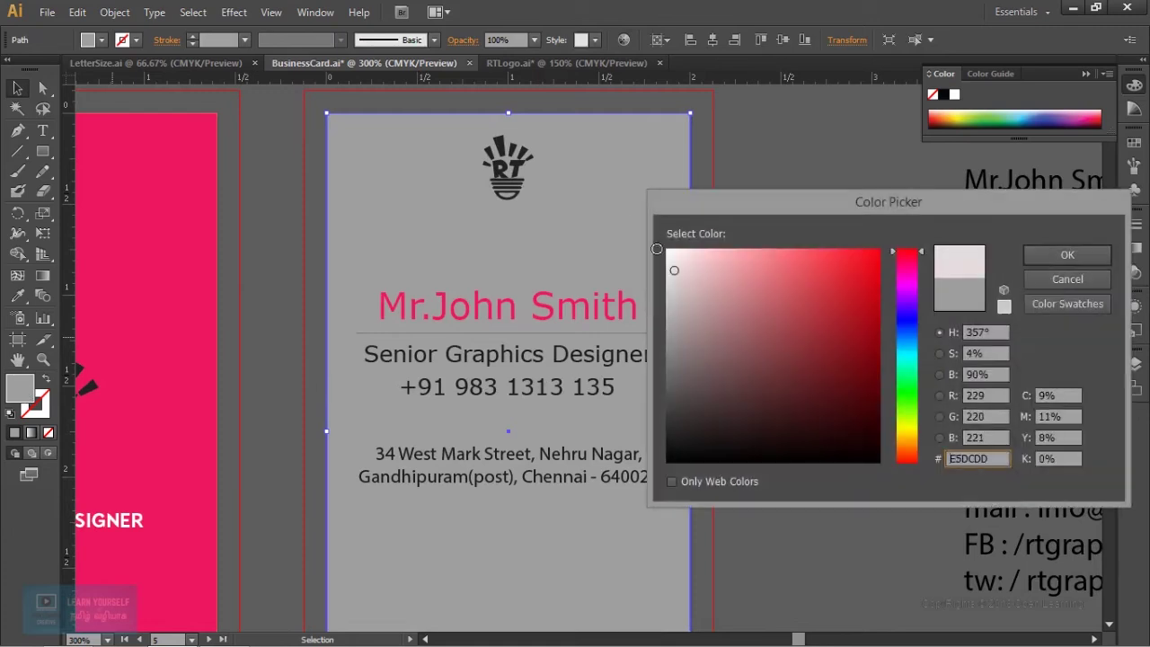
pyautogui.click(1056, 262)
pyautogui.hotkey('ctrl', 'shift', 'a')
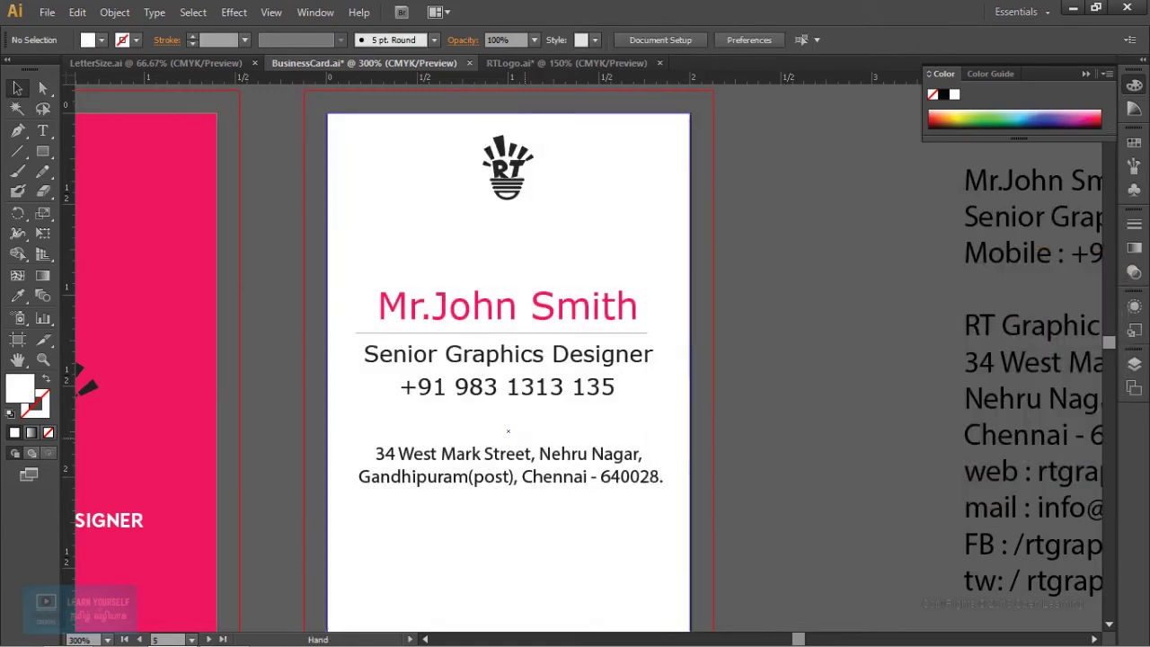
pyautogui.hscroll(-3, 575, 360)
pyautogui.hotkey('ctrl', '-')
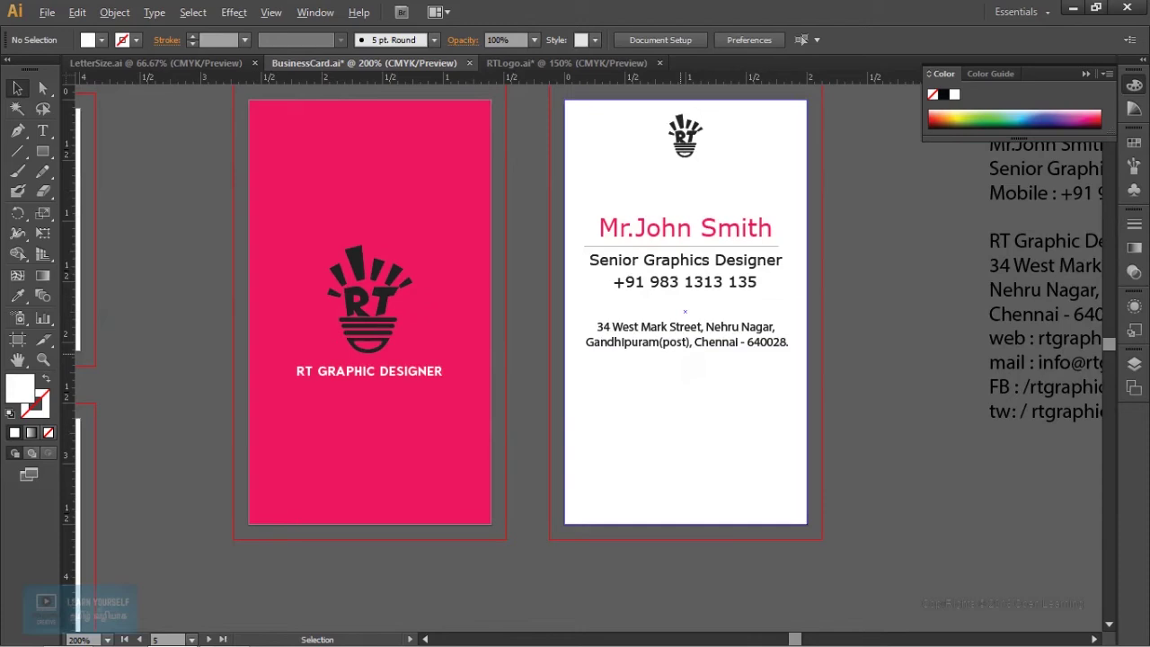
pyautogui.hotkey('ctrl', '+')
pyautogui.hscroll(4, 575, 359)
pyautogui.hscroll(1, 576, 359)
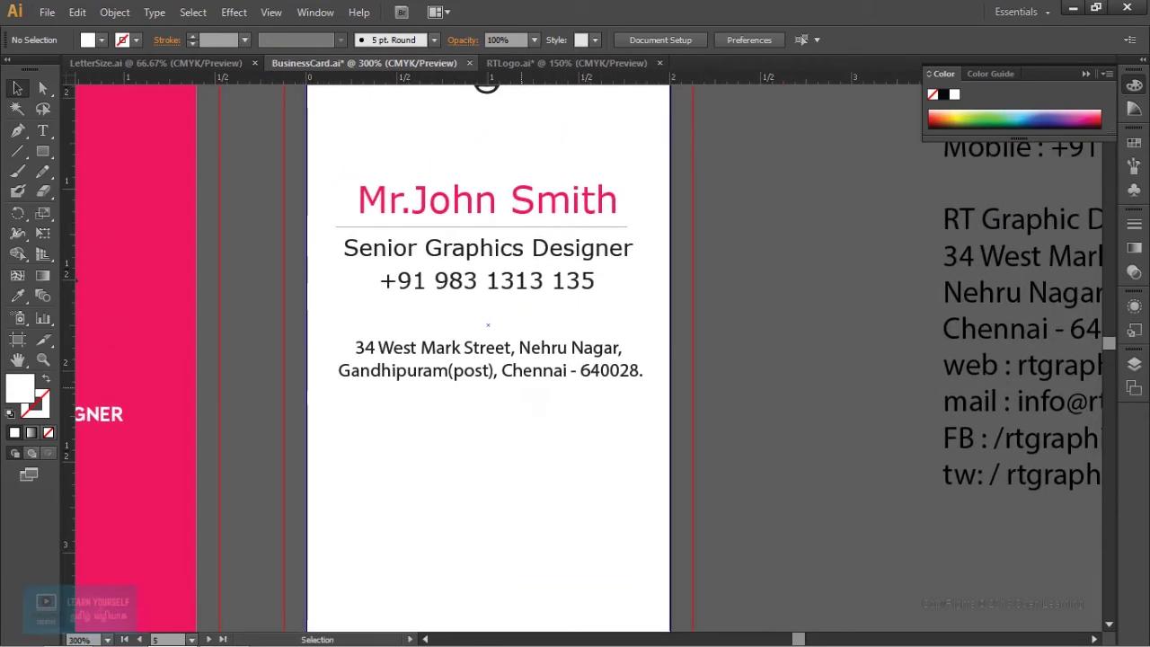
pyautogui.scroll(2, 575, 360)
pyautogui.hscroll(-2, 575, 359)
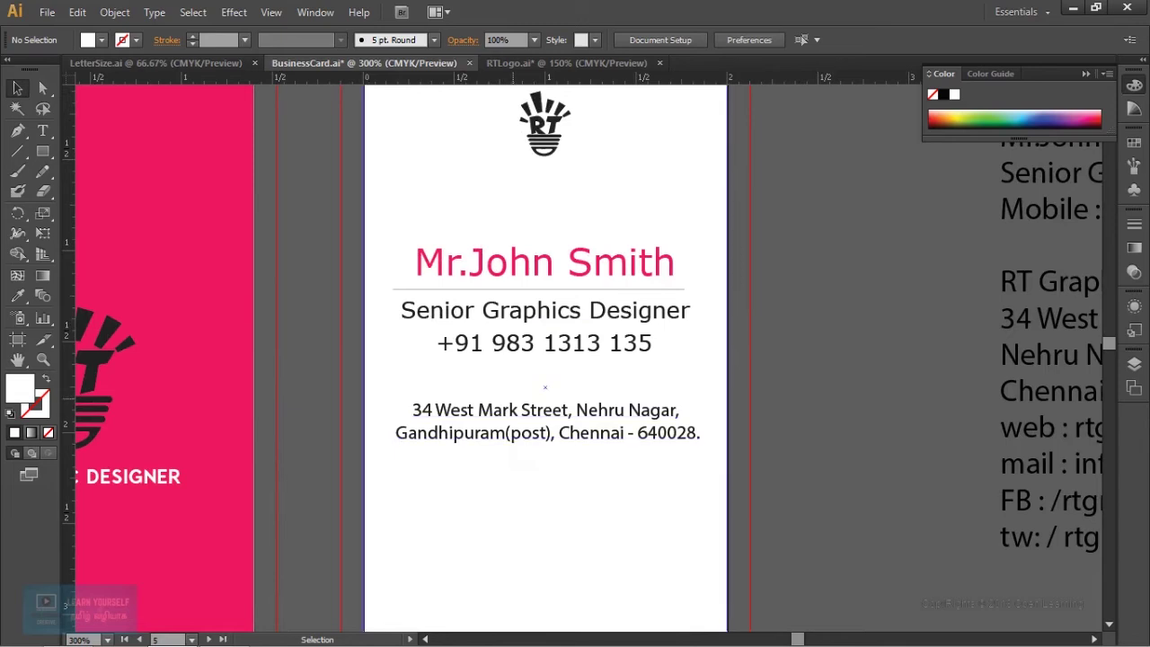
pyautogui.click(544, 310)
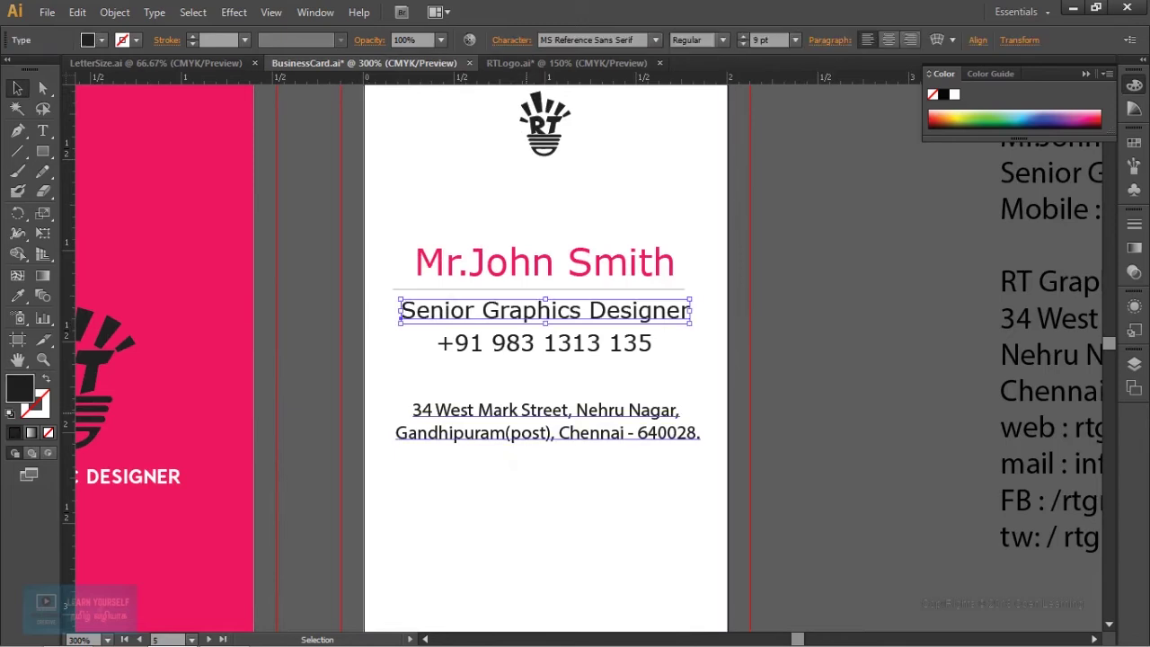
# - Copy the address's Myriad Pro text style onto the job title and phone number lines
pyautogui.click(547, 421)
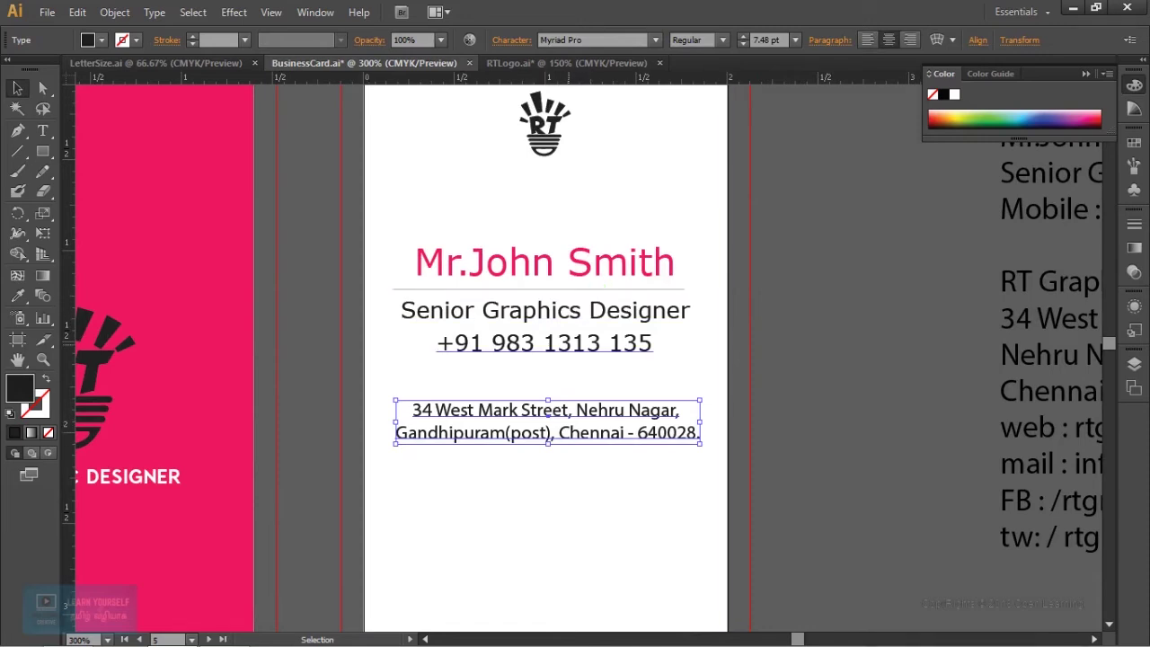
pyautogui.click(544, 310)
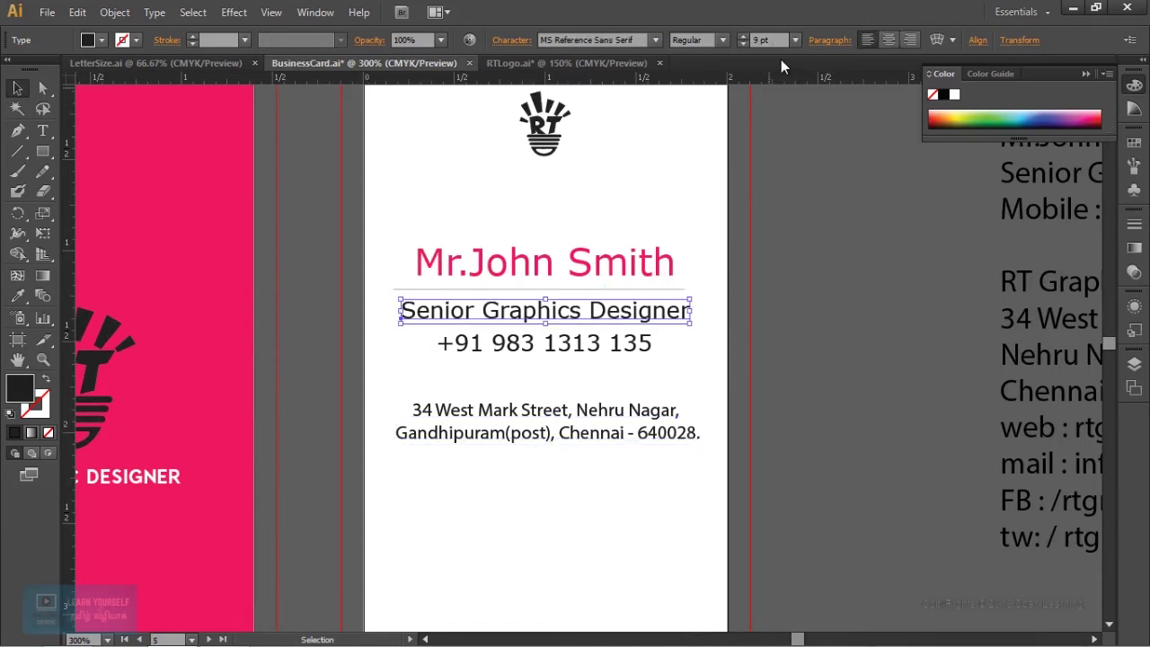
pyautogui.click(548, 420)
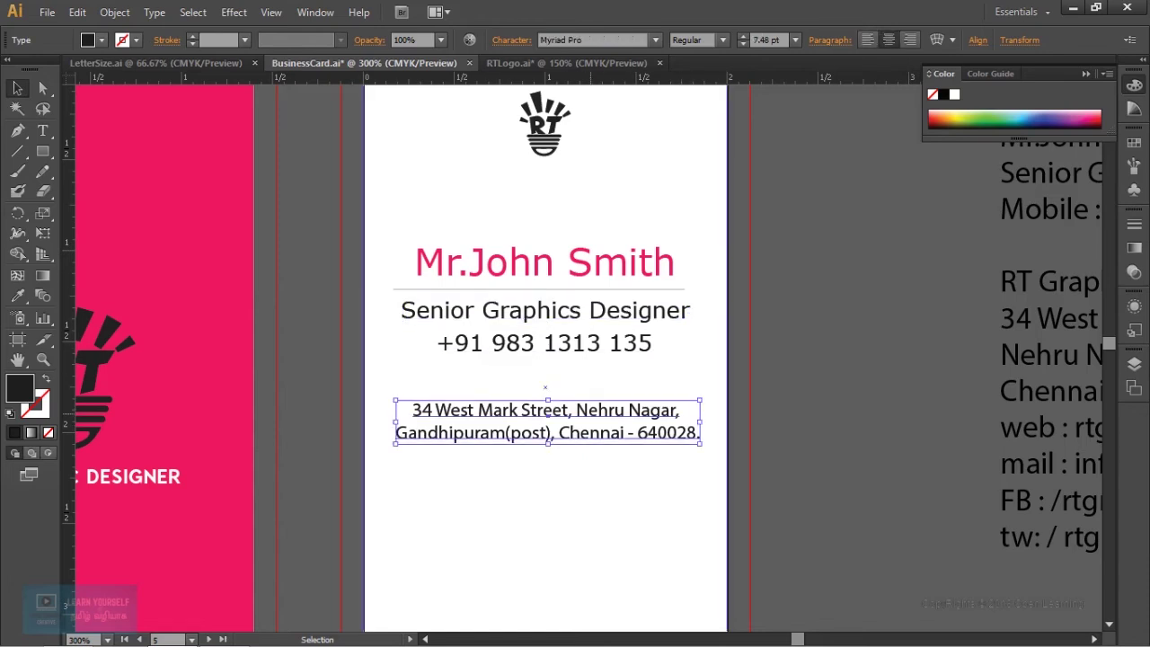
pyautogui.click(545, 310)
pyautogui.press('i')
pyautogui.click(548, 420)
pyautogui.click(17, 87)
pyautogui.click(543, 344)
pyautogui.press('i')
pyautogui.click(548, 420)
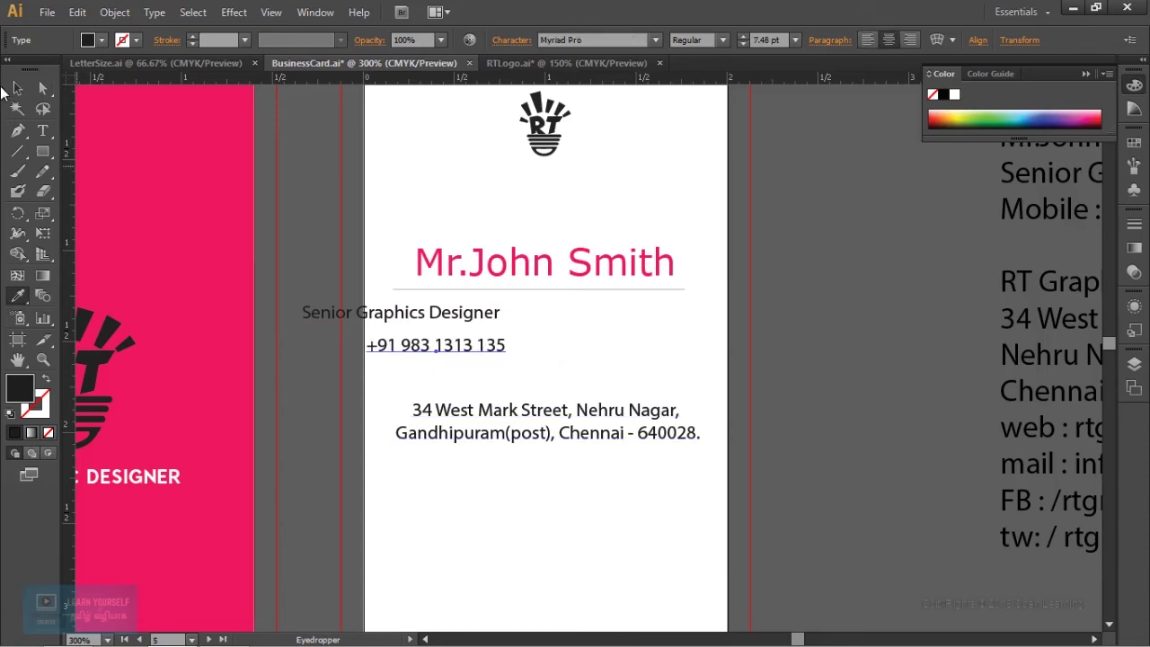
pyautogui.click(18, 87)
# - Centre the job title and phone lines horizontally and set them to 10 pt
pyautogui.keyDown('shift'); pyautogui.click(405, 313); pyautogui.keyUp('shift')
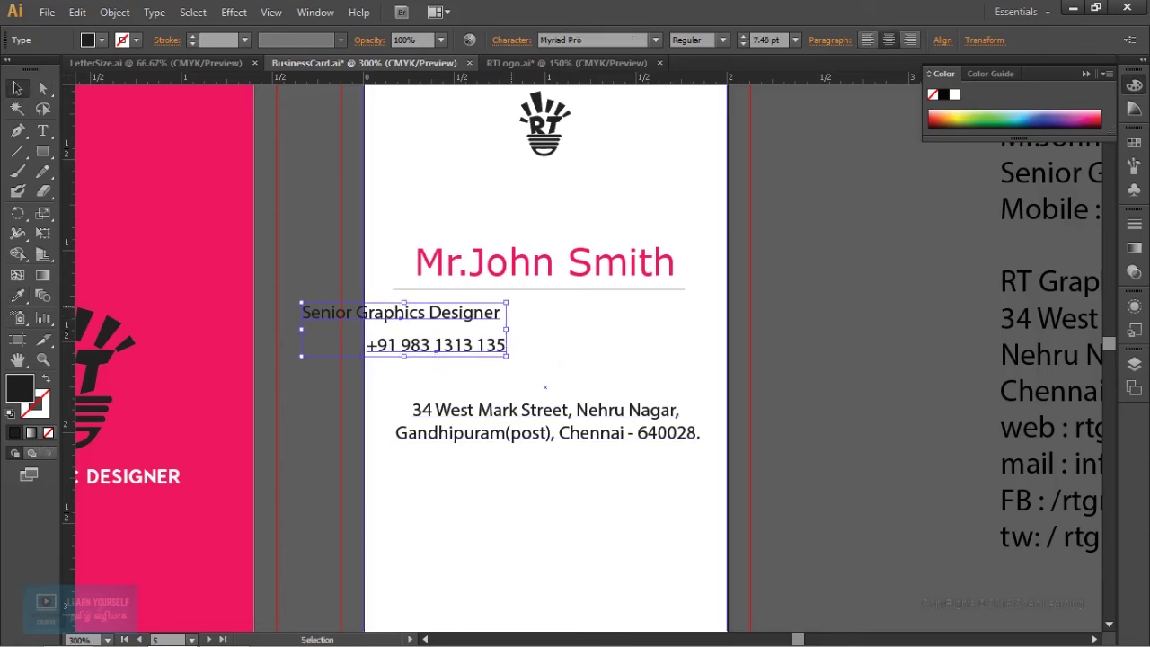
pyautogui.click(942, 40)
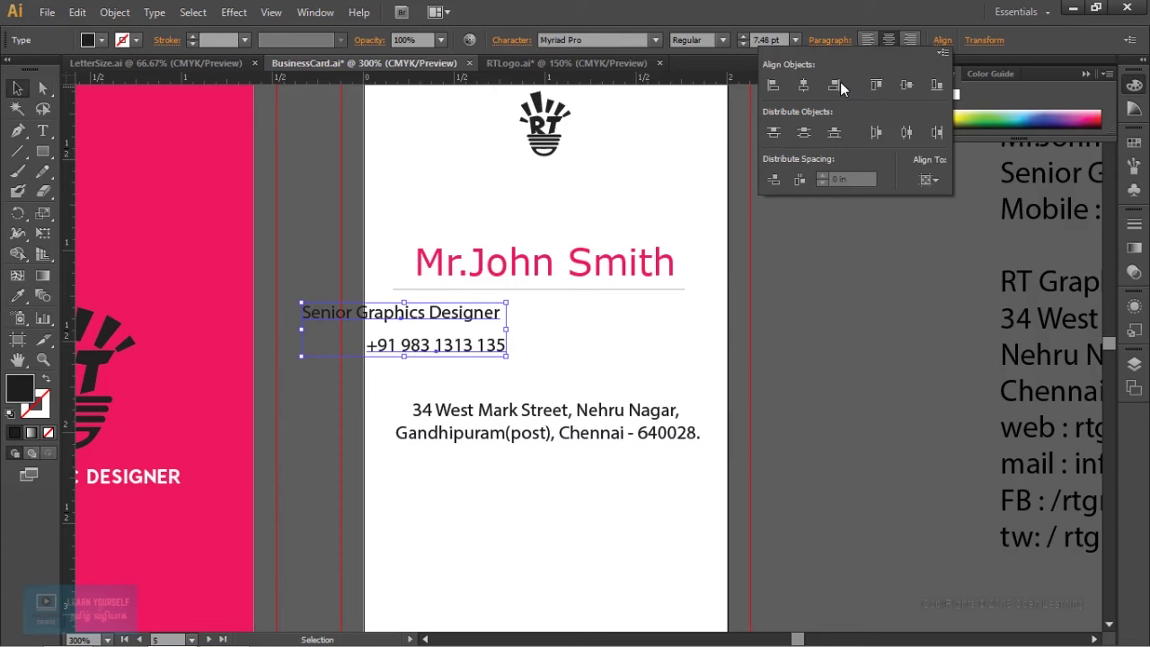
pyautogui.click(803, 84)
pyautogui.press('Escape')
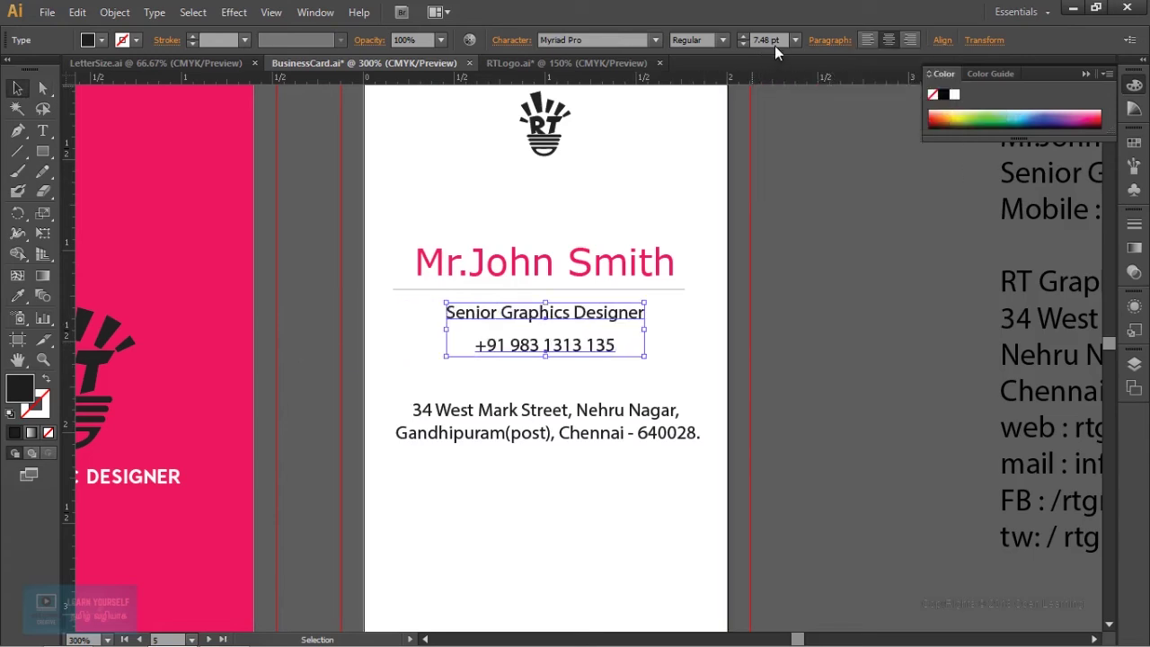
pyautogui.click(742, 37)
pyautogui.click(742, 37)
pyautogui.click(742, 37)
pyautogui.click(743, 36)
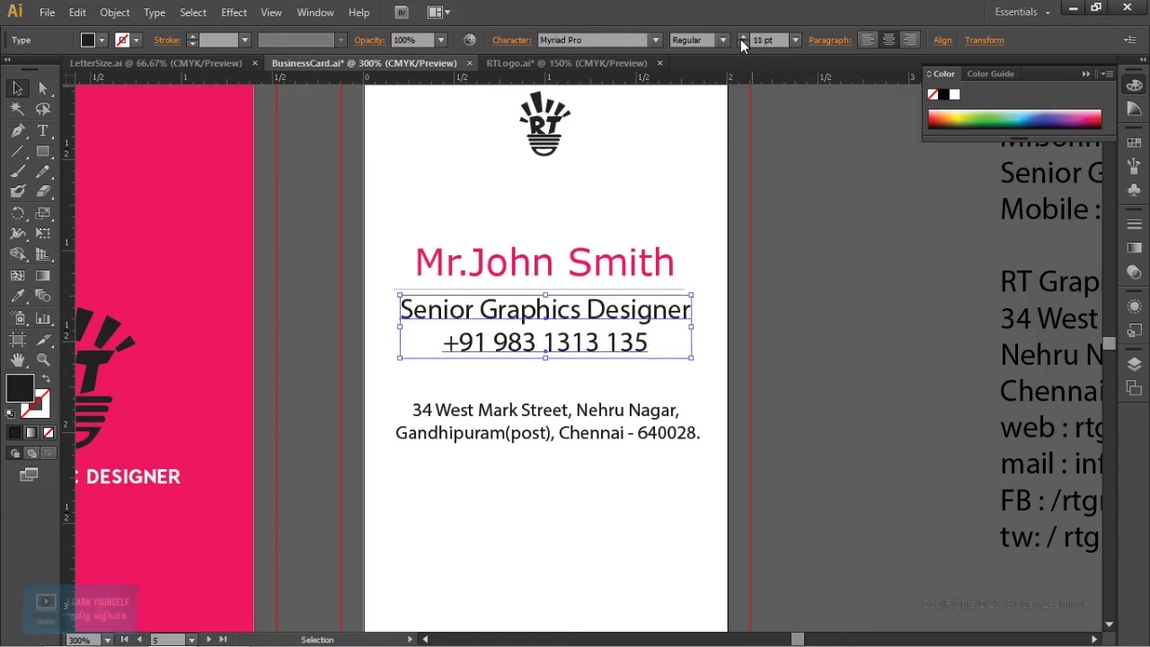
pyautogui.click(743, 45)
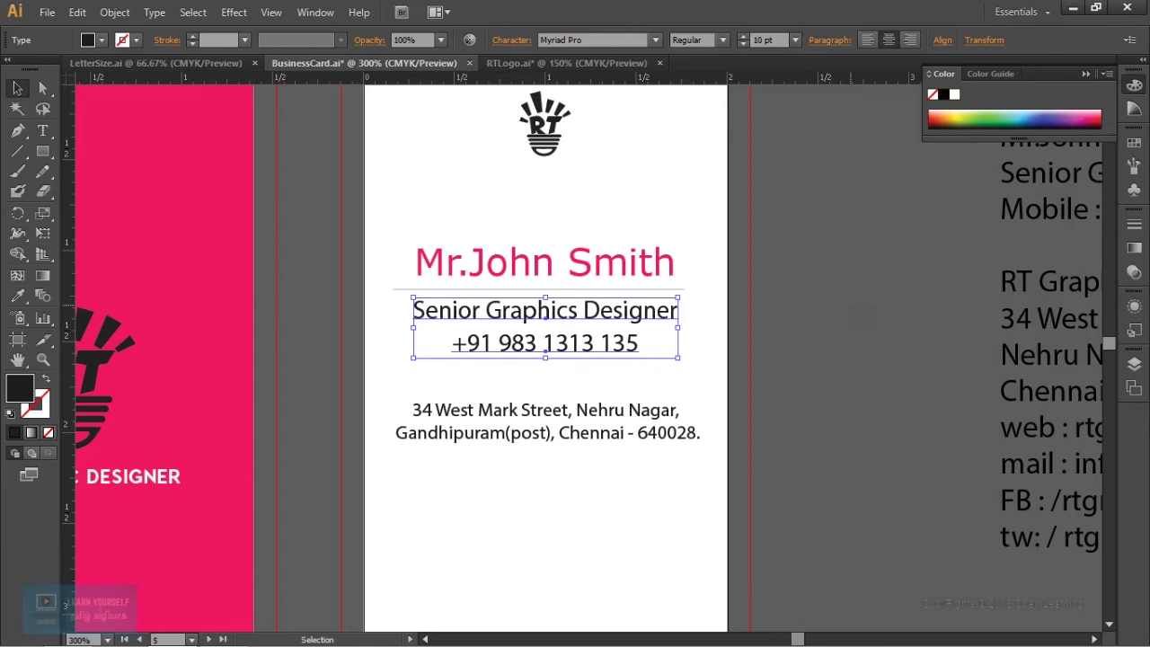
pyautogui.hotkey('ctrl', 'shift', 'a')
pyautogui.moveTo(281, 222)
pyautogui.mouseDown()
pyautogui.moveTo(225, 95)
pyautogui.moveTo(276, 149)
pyautogui.moveTo(153, 95)
pyautogui.moveTo(39, 80)
pyautogui.moveTo(428, 96)
pyautogui.mouseUp()
pyautogui.hotkey('ctrl', '-')
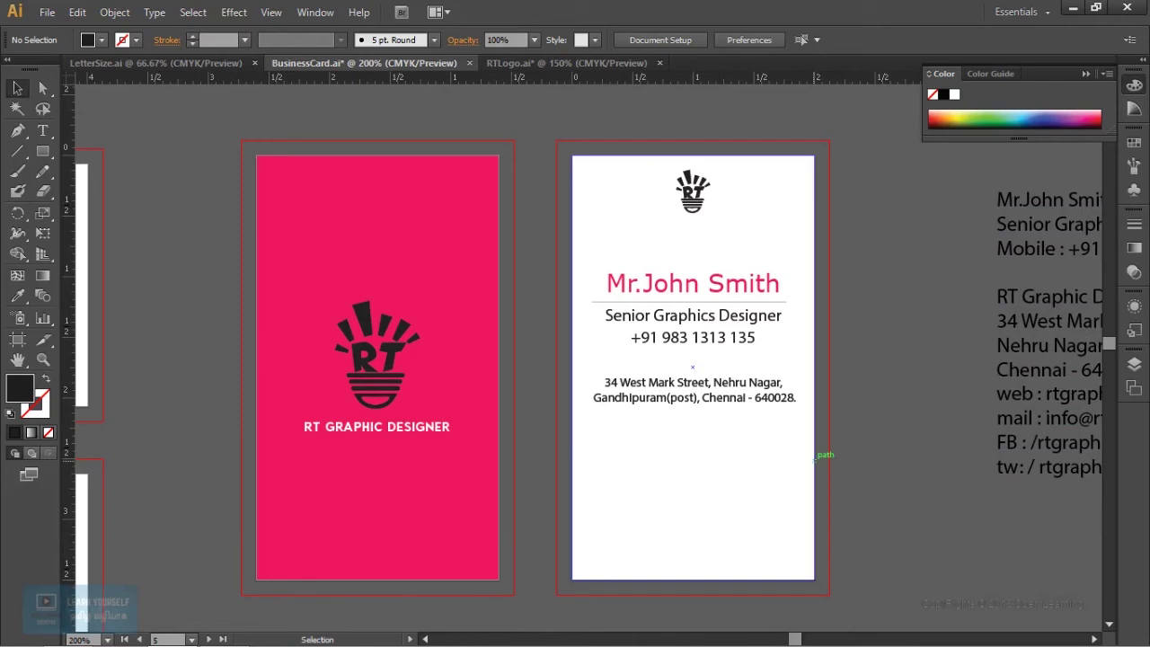
# - Paste a copy of the front card's pink background onto the back card, aligned to it
pyautogui.moveTo(815, 457); pyautogui.dragTo(705, 422)
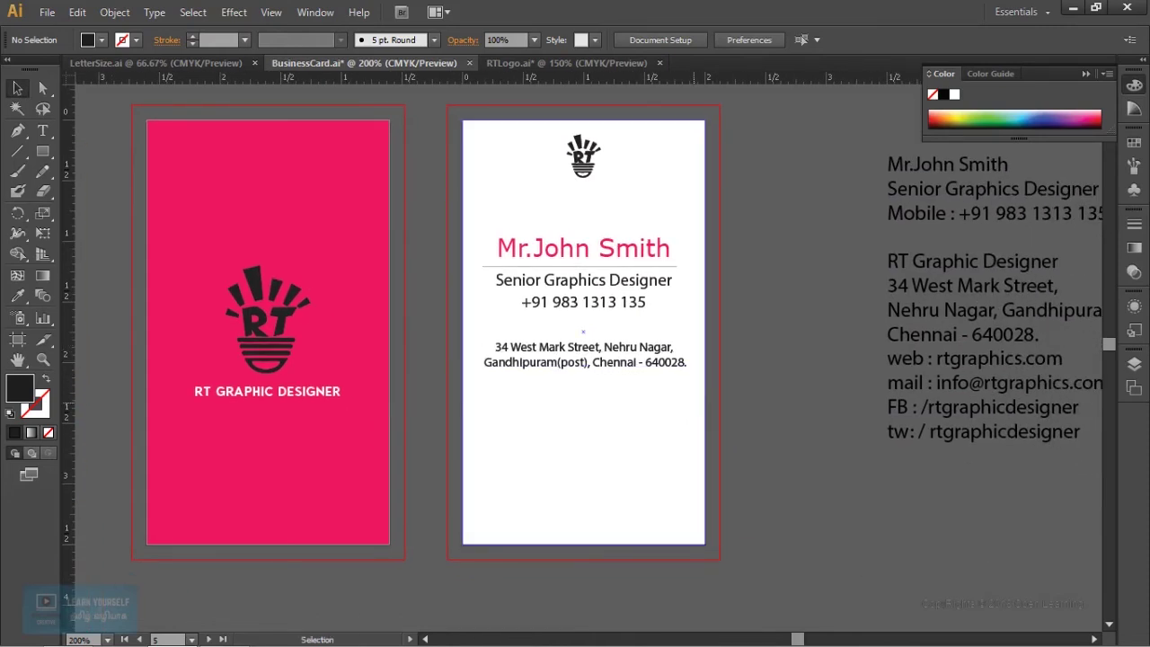
pyautogui.hotkey('ctrl', '=')
pyautogui.hscroll(-3, 575, 359)
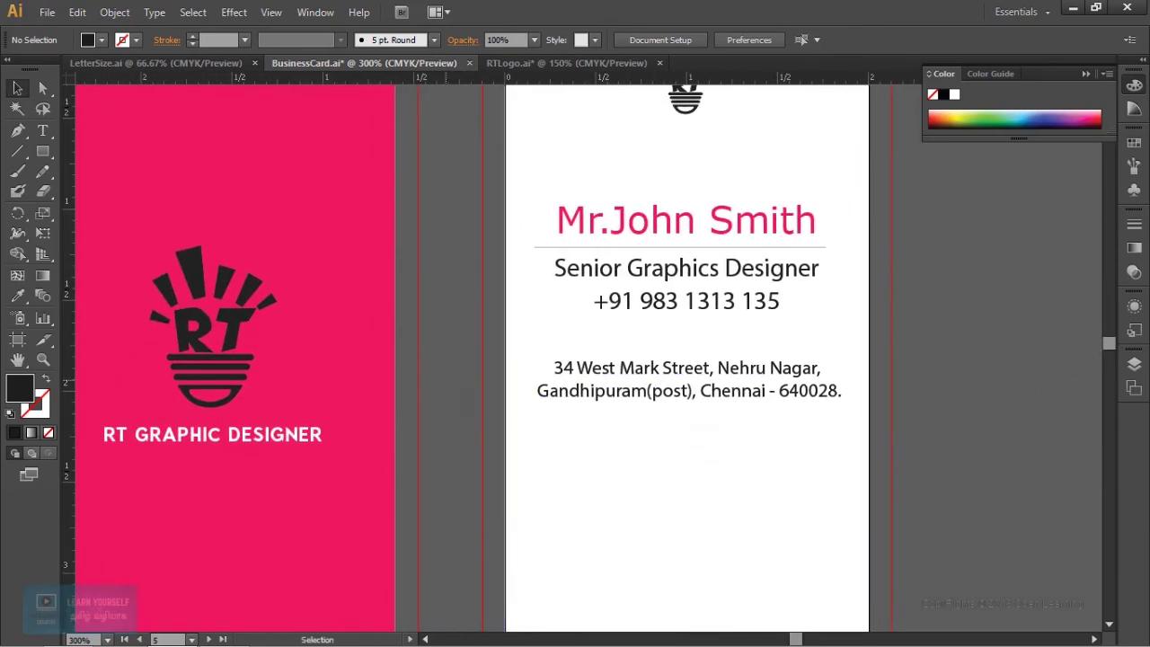
pyautogui.click(395, 344)
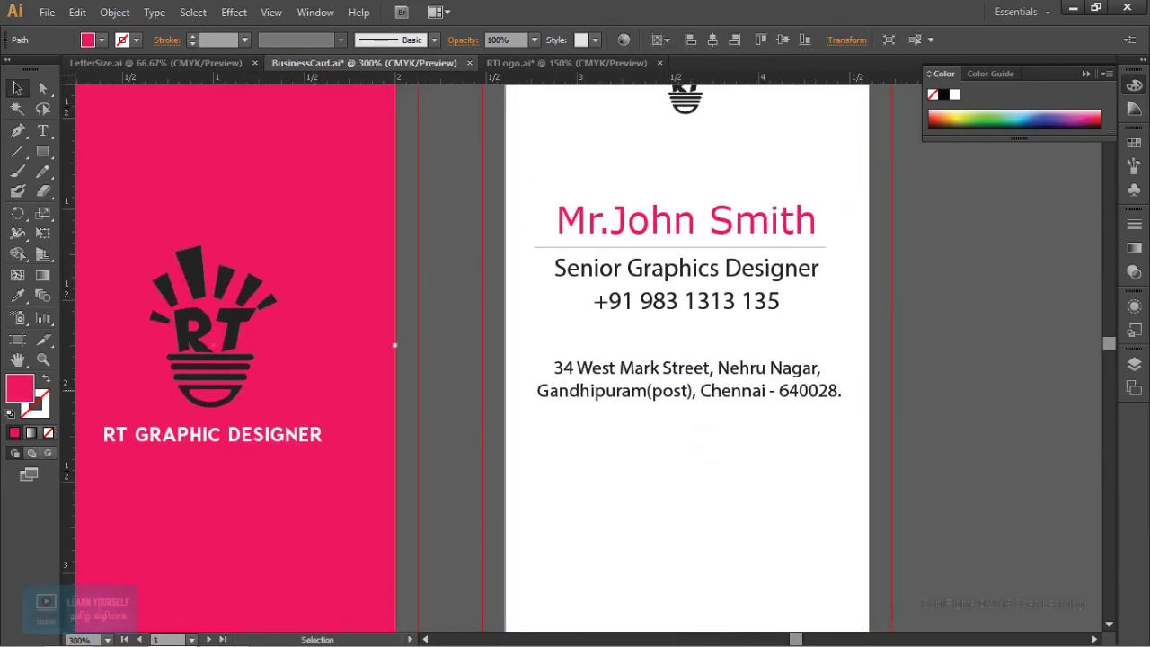
pyautogui.click(1134, 364)
pyautogui.click(1090, 375)
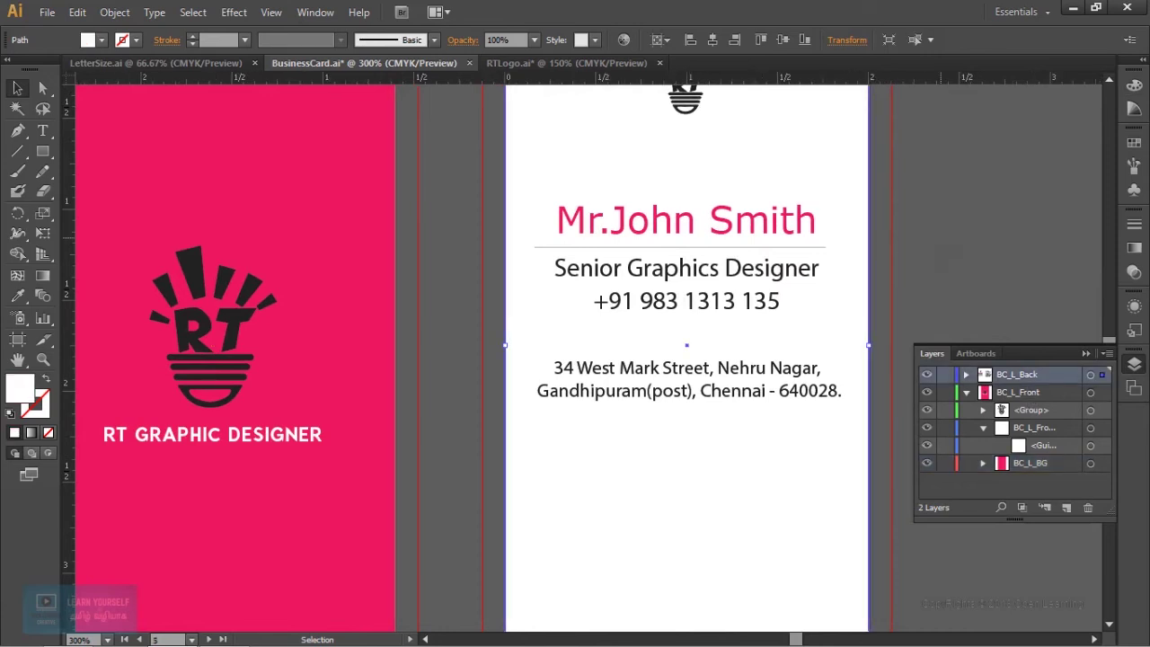
pyautogui.hotkey('ctrl', 'v')
pyautogui.hotkey('ctrl', '-')
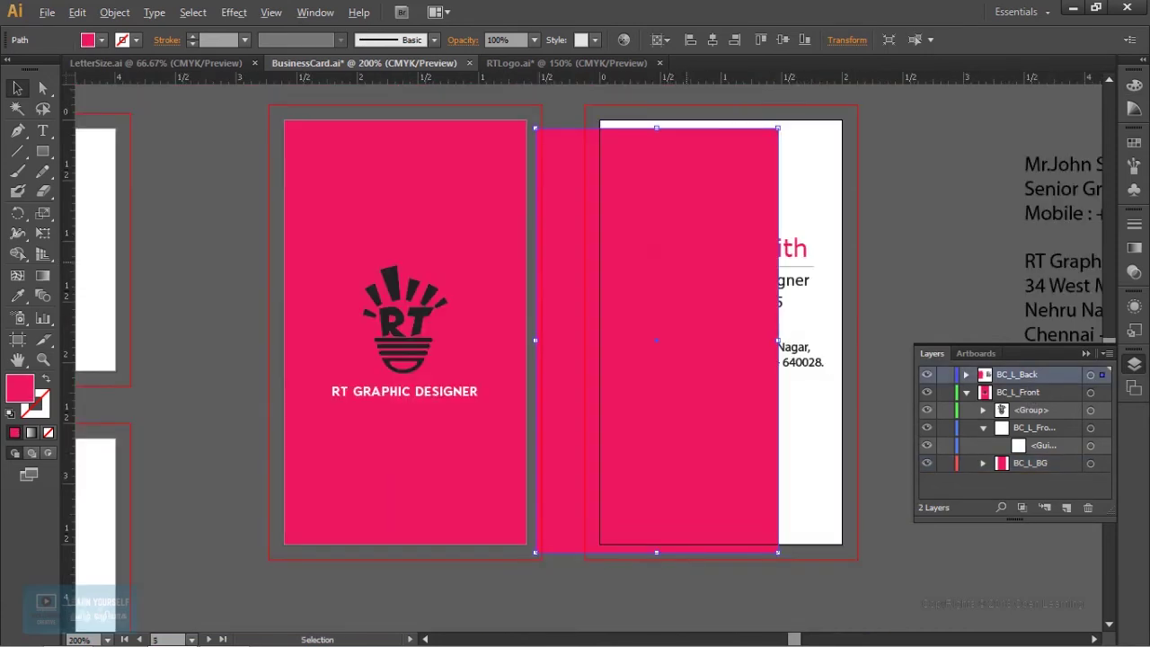
pyautogui.click(734, 39)
pyautogui.click(783, 40)
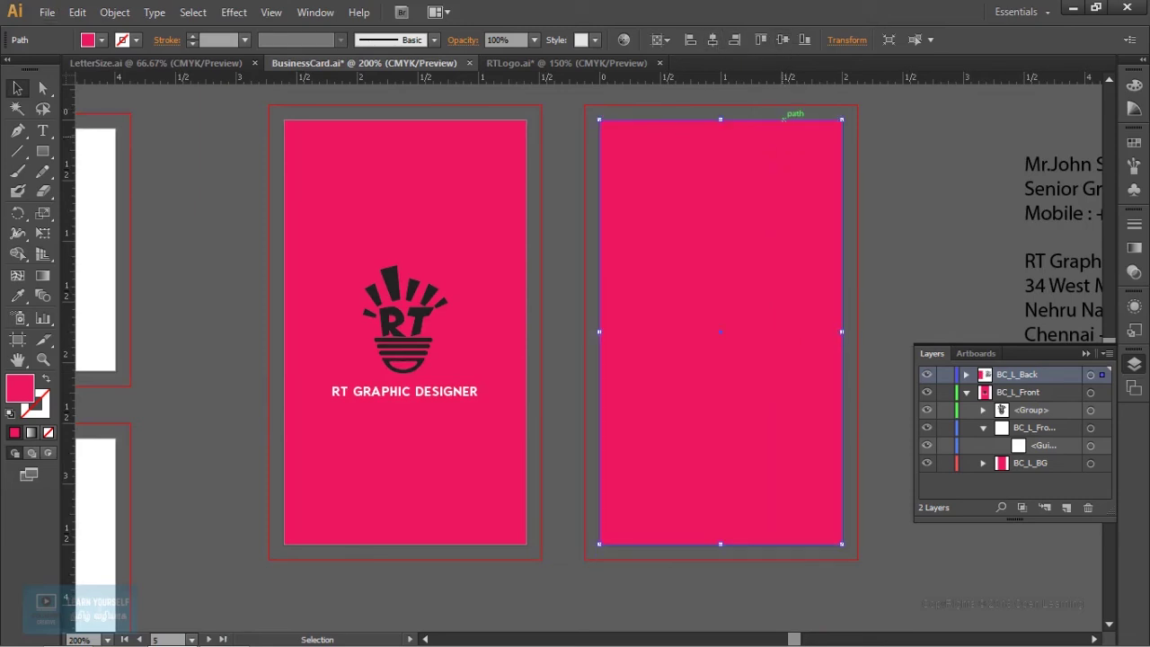
# - Resize the pink copy into a band below the phone number and send it behind the address
pyautogui.moveTo(721, 119); pyautogui.dragTo(735, 301)
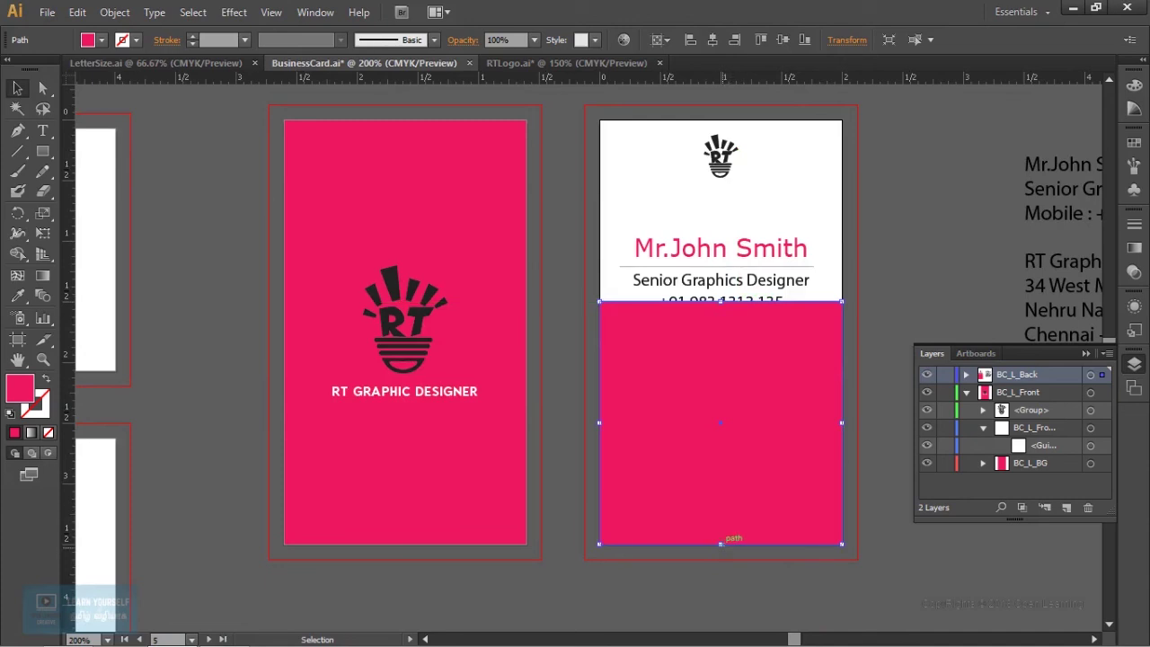
pyautogui.moveTo(721, 543); pyautogui.dragTo(720, 396)
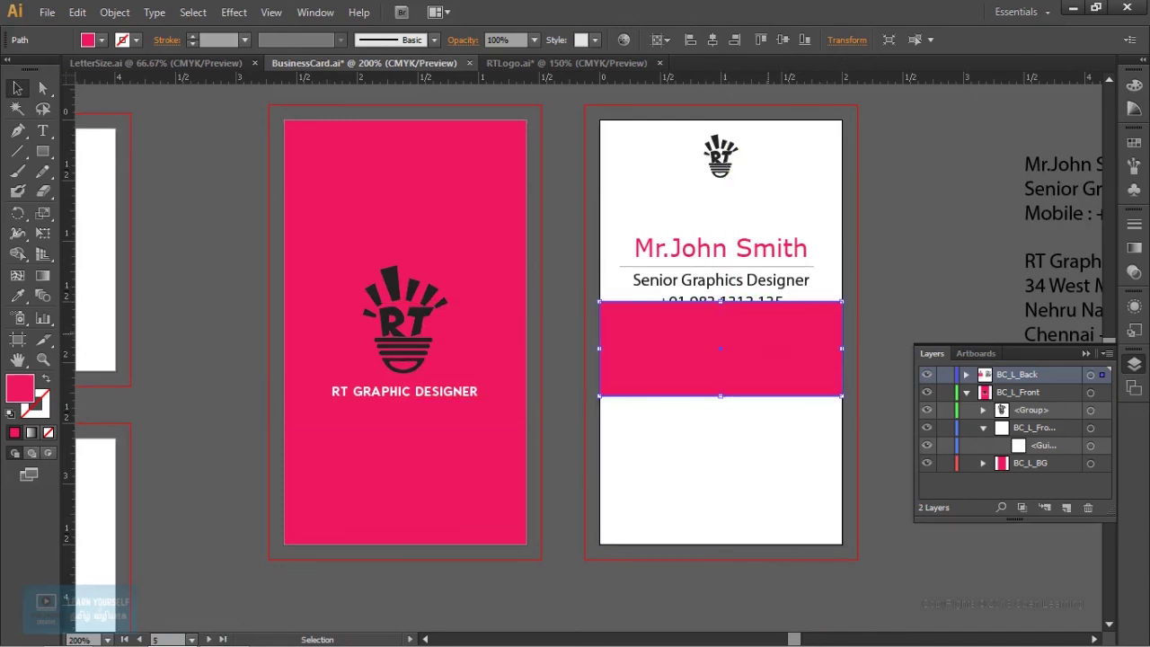
pyautogui.moveTo(732, 301); pyautogui.dragTo(732, 321)
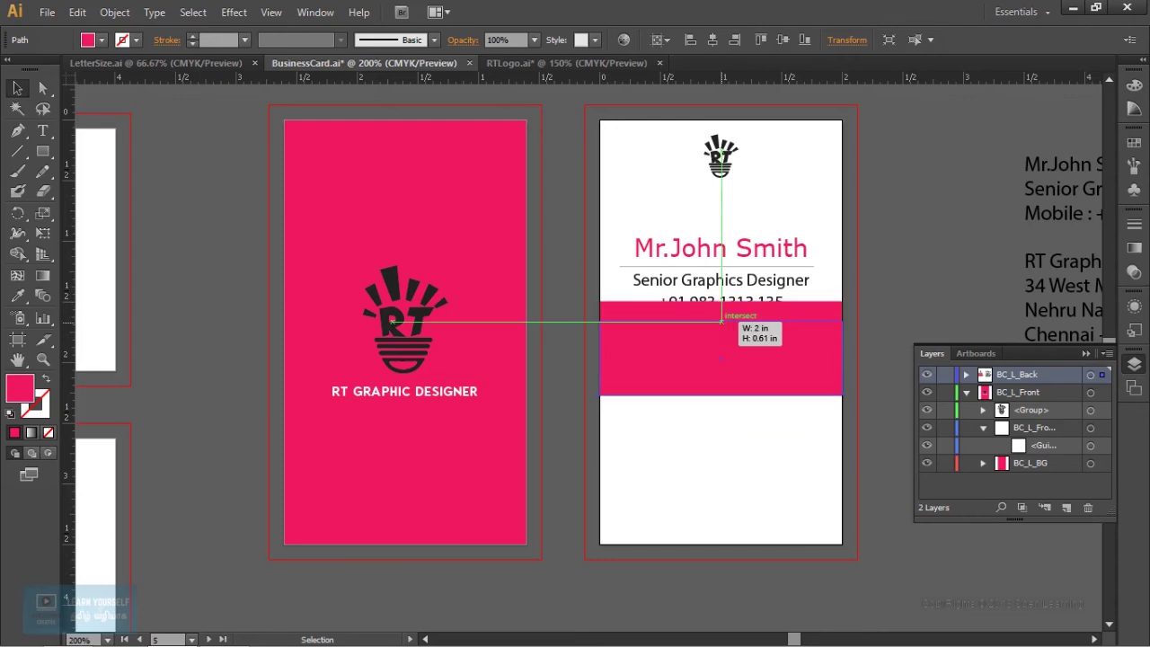
pyautogui.rightClick(784, 350)
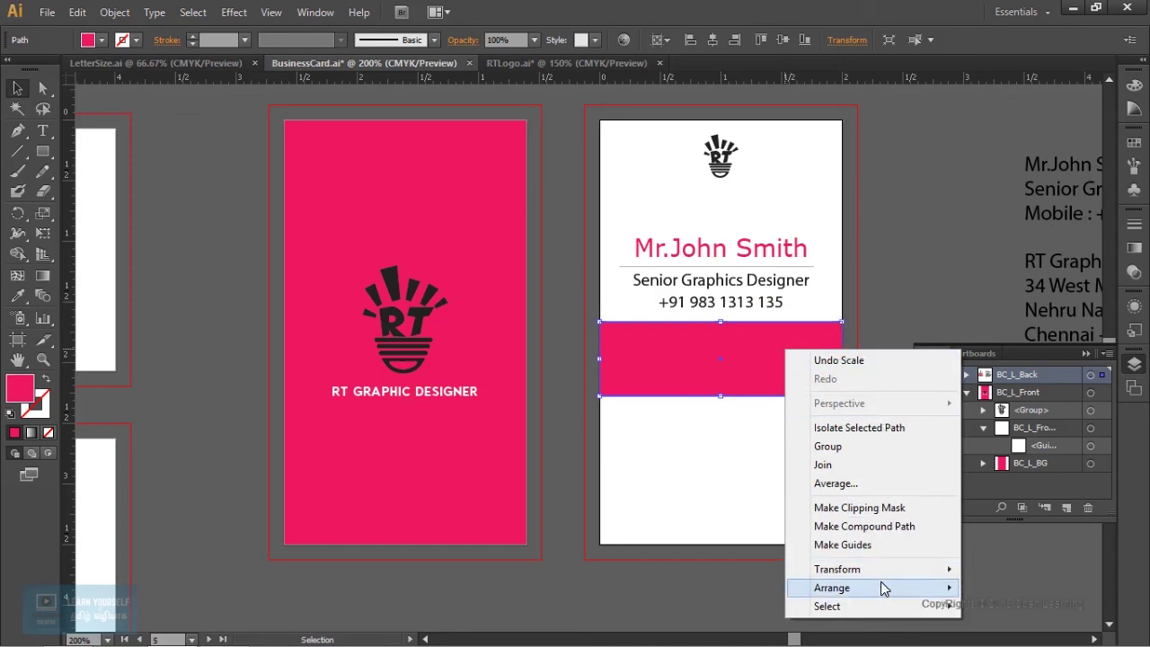
pyautogui.moveTo(832, 588)
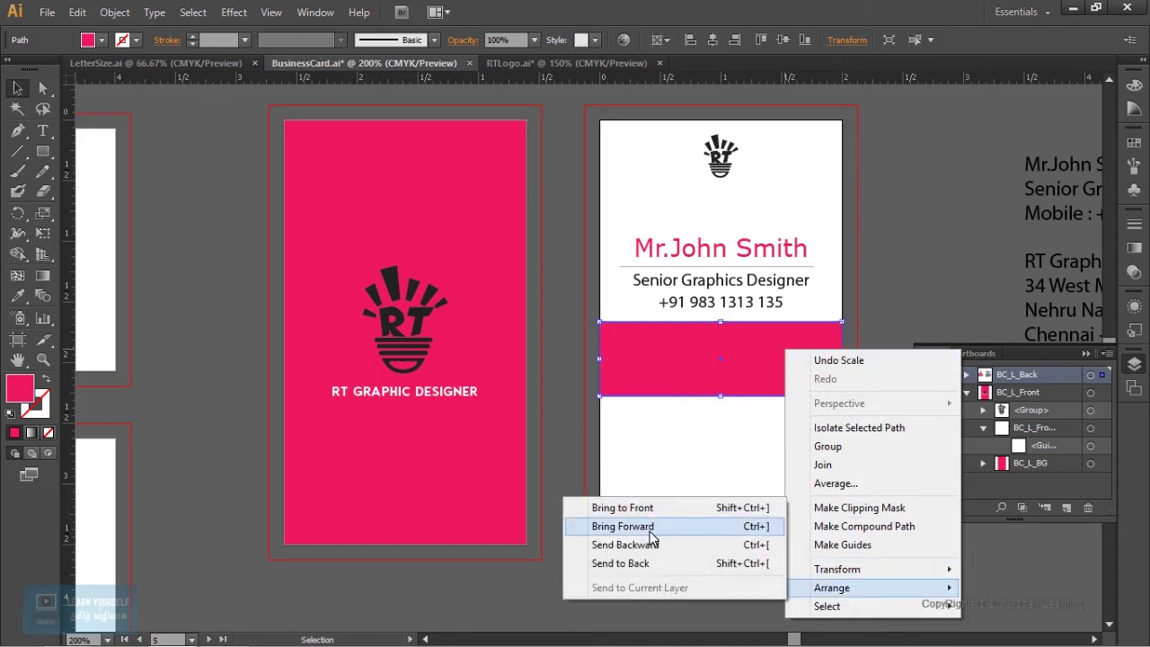
pyautogui.click(696, 548)
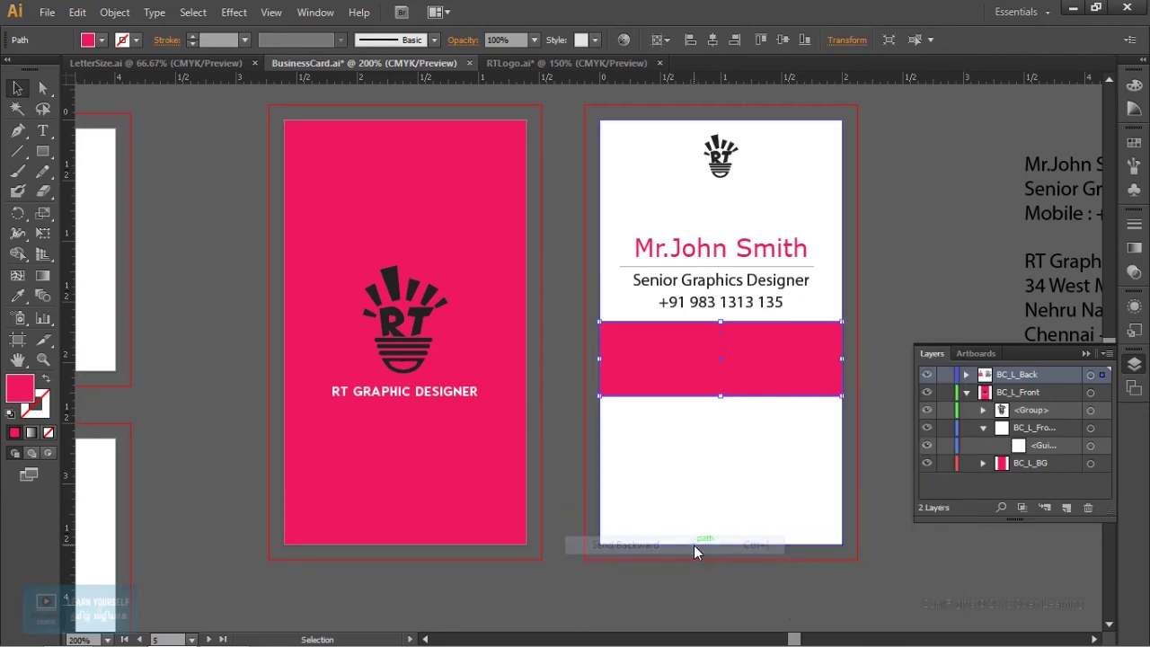
pyautogui.press('a')
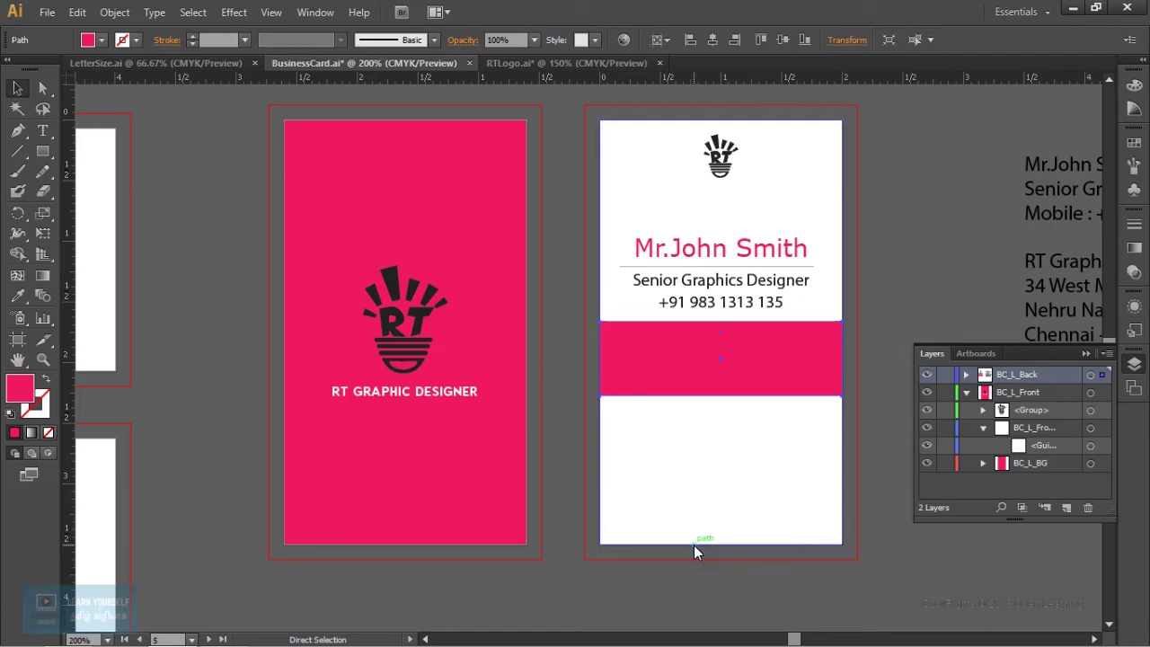
pyautogui.hotkey('ctrl', '[')
pyautogui.press('v')
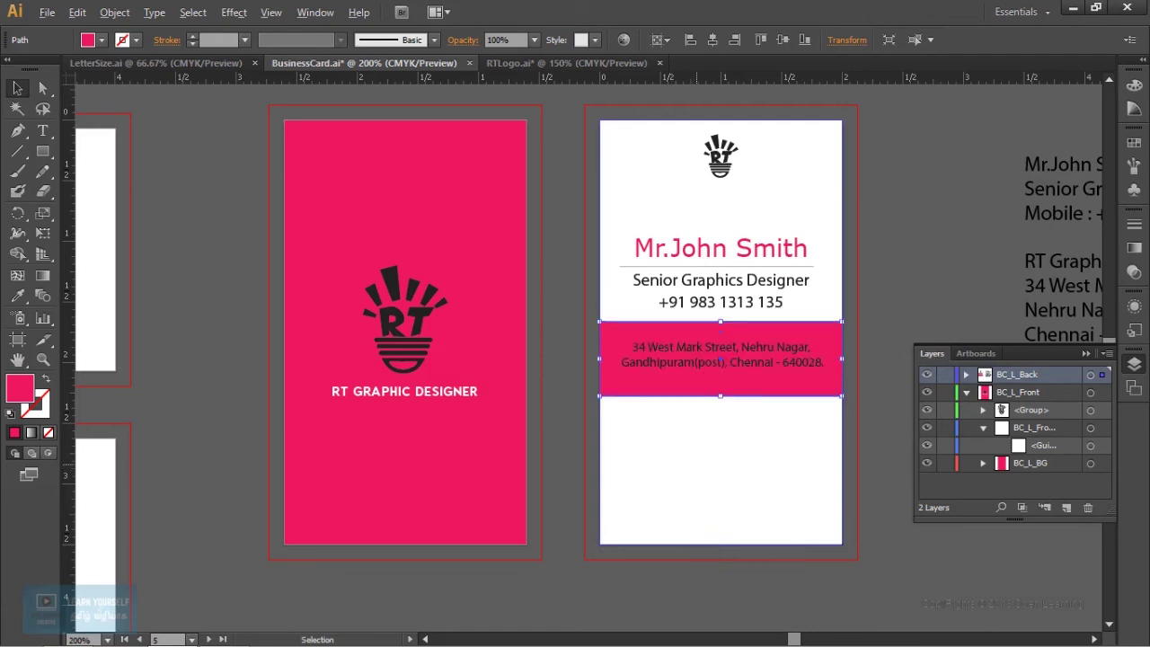
pyautogui.hotkey('ctrl', '+')
# - Tighten the pink band's top and bottom edges around the address
pyautogui.moveTo(733, 360); pyautogui.dragTo(733, 333)
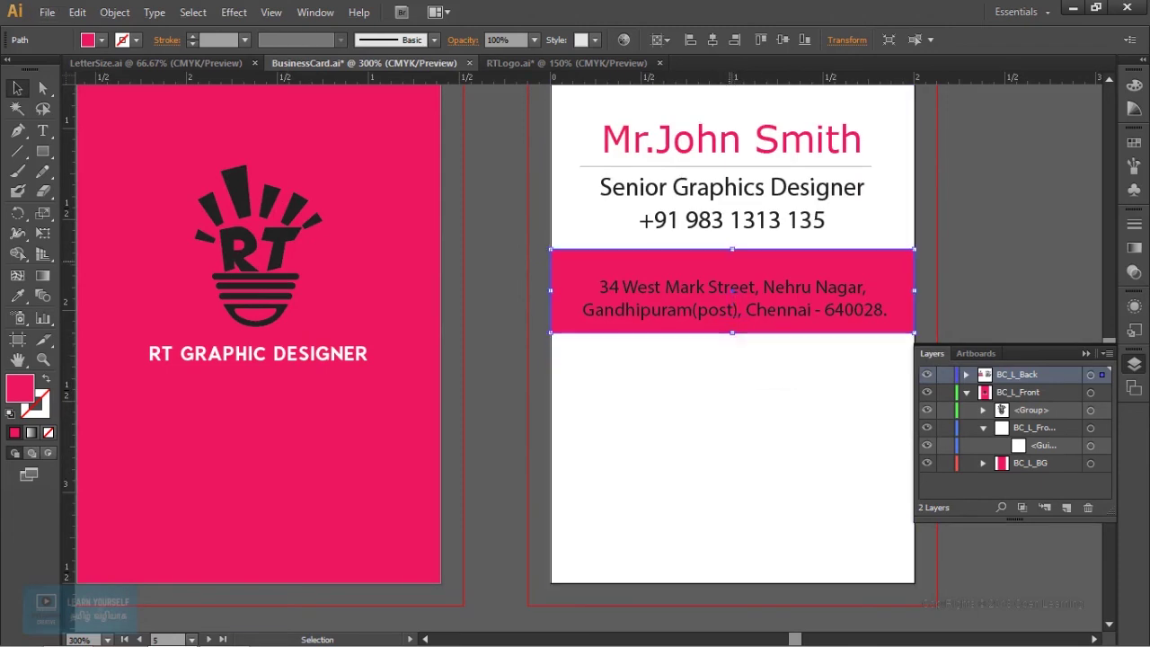
pyautogui.moveTo(733, 249); pyautogui.dragTo(733, 265)
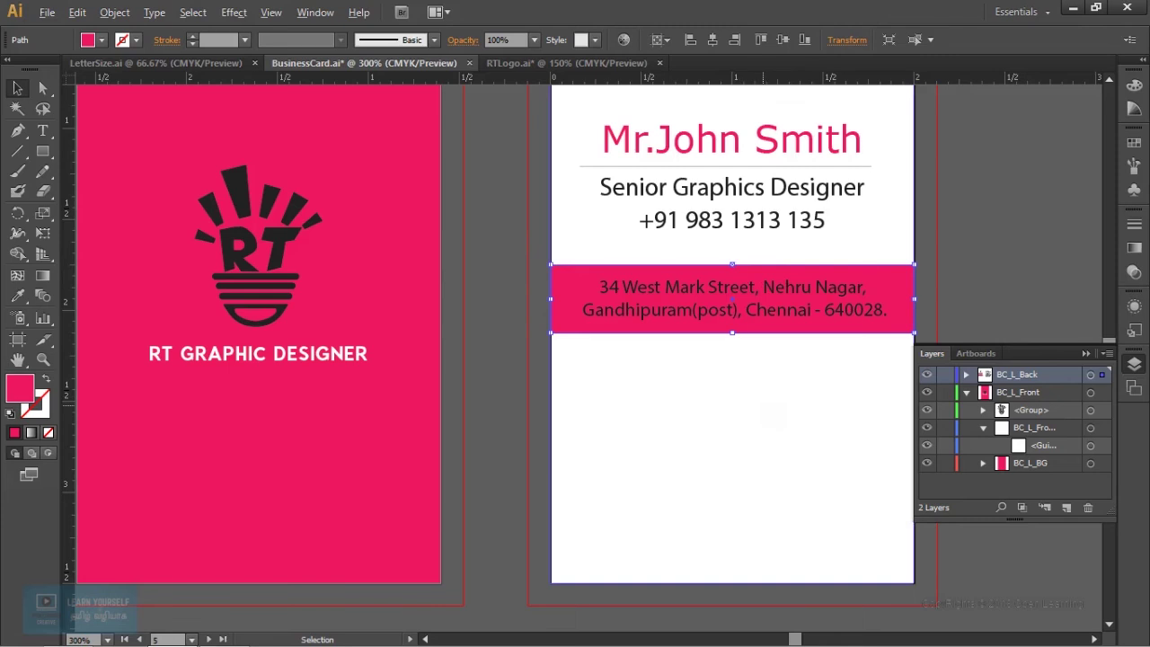
pyautogui.hotkey('ctrl', '-')
pyautogui.hotkey('ctrl', 'shift', 'a')
pyautogui.moveTo(743, 423); pyautogui.dragTo(521, 455)
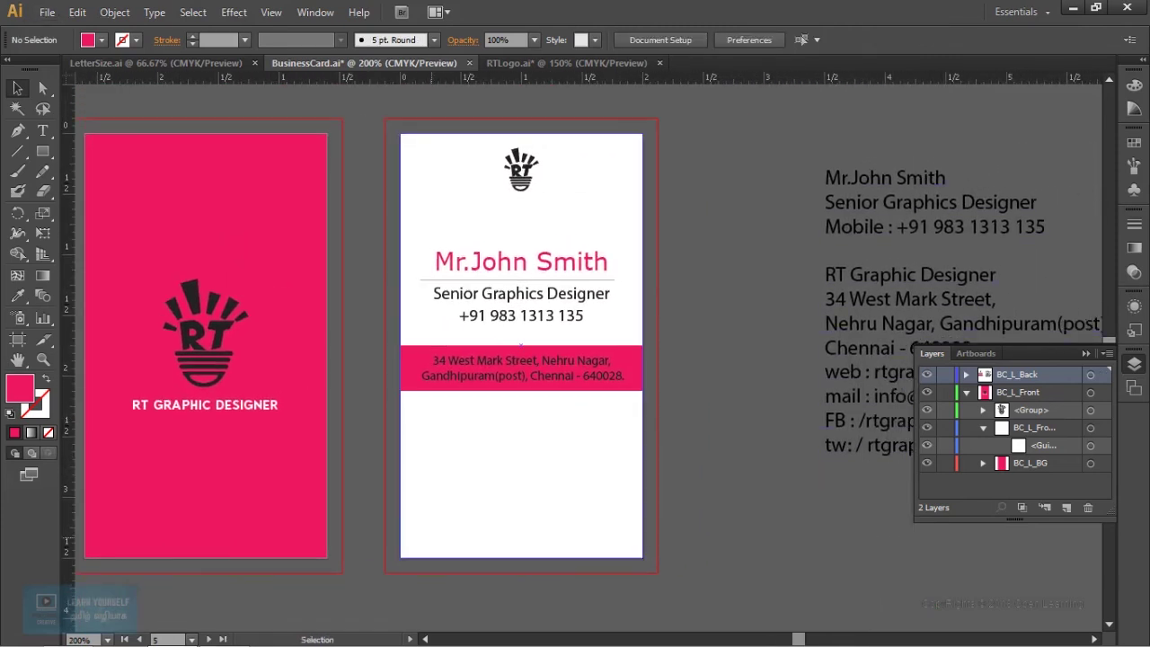
pyautogui.moveTo(519, 344)
pyautogui.mouseDown()
pyautogui.moveTo(368, 300)
pyautogui.moveTo(560, 289)
pyautogui.mouseUp()
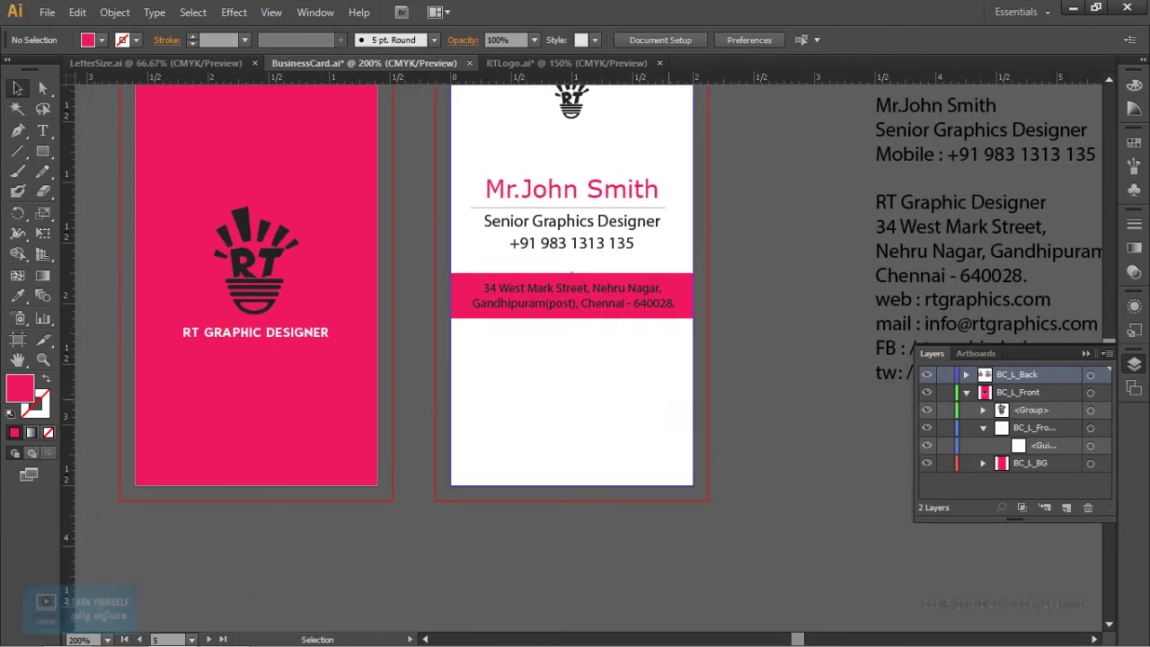
pyautogui.hotkey('ctrl', '+')
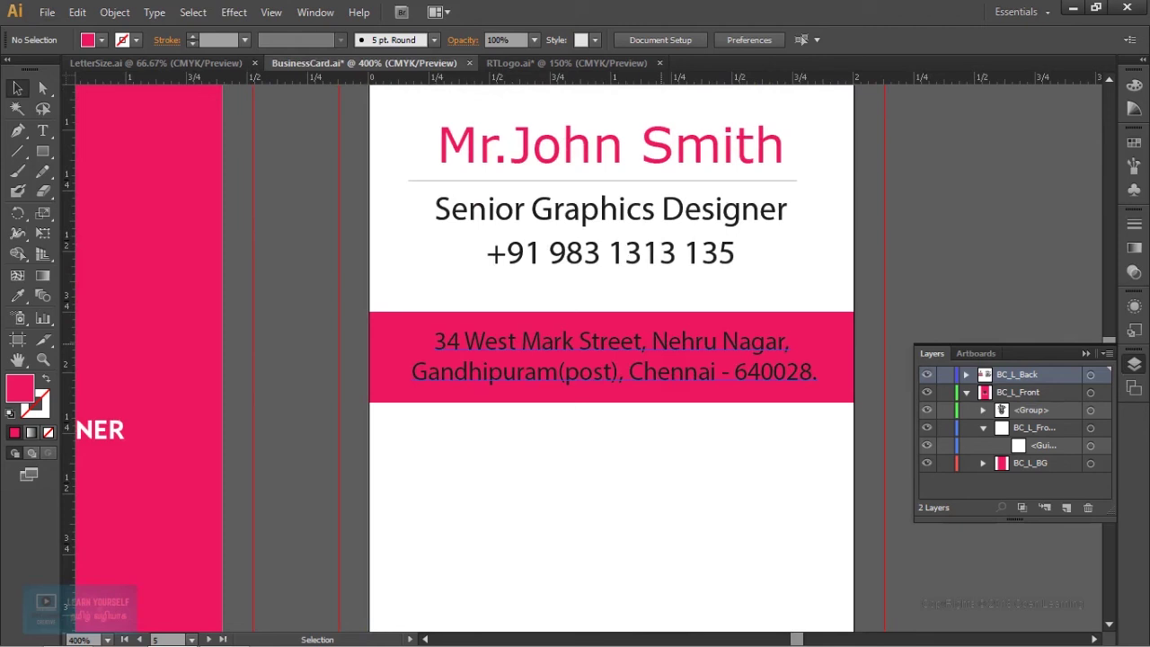
# - Make the address text white (FFFFFF)
pyautogui.click(613, 355)
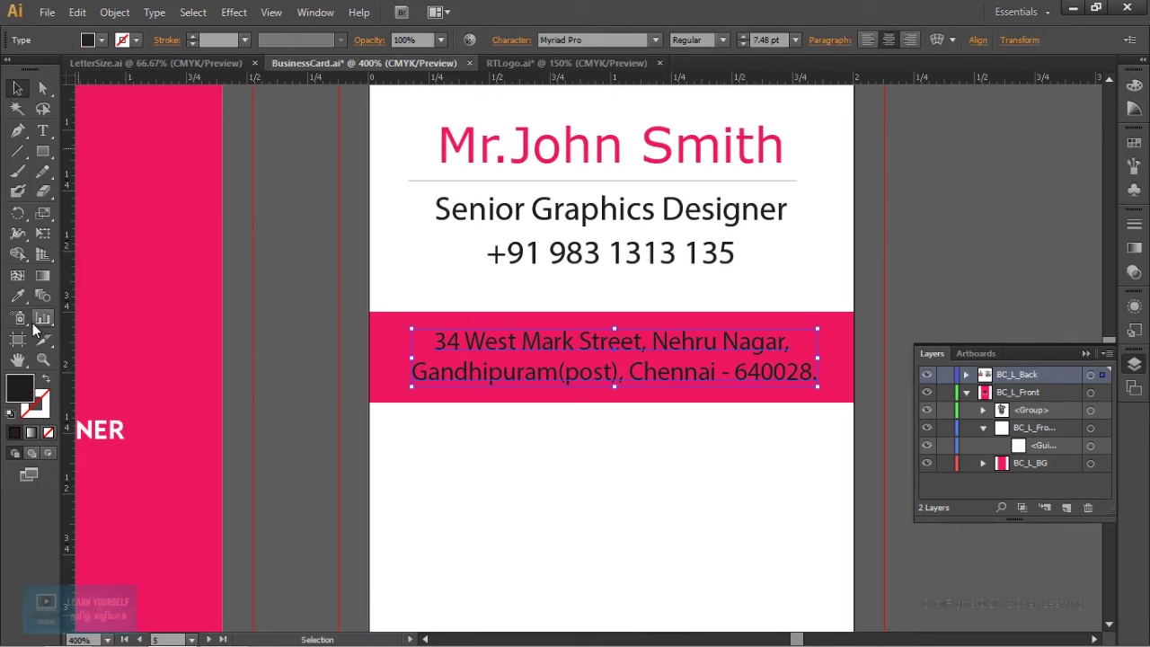
pyautogui.doubleClick(19, 389)
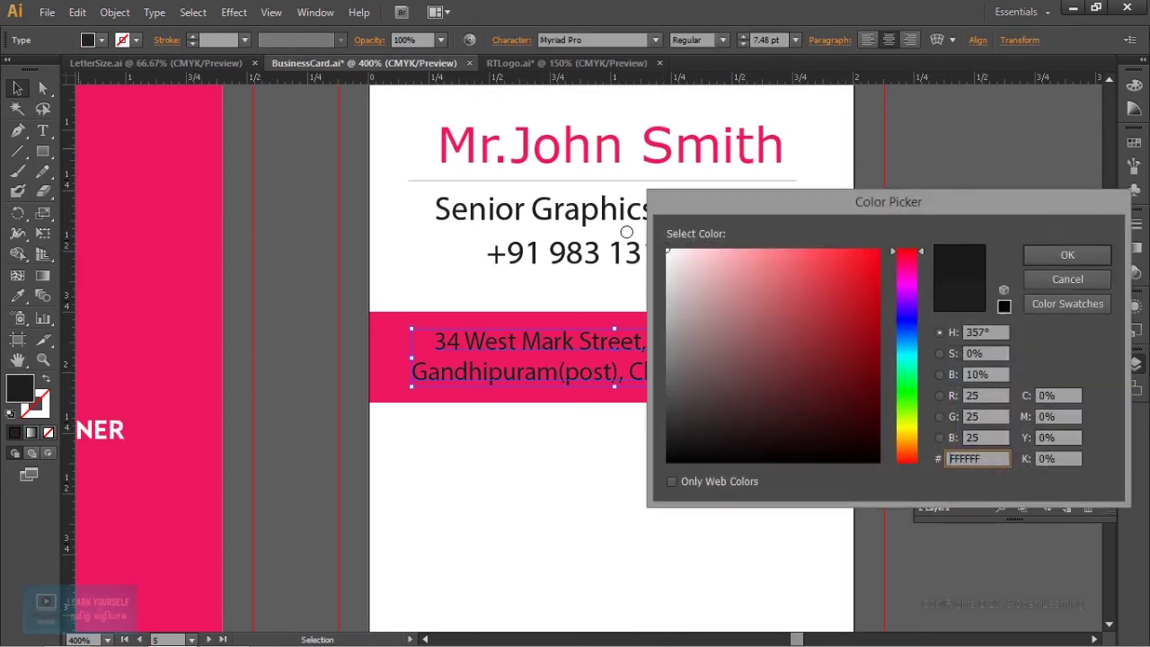
pyautogui.moveTo(667, 259); pyautogui.dragTo(659, 248)
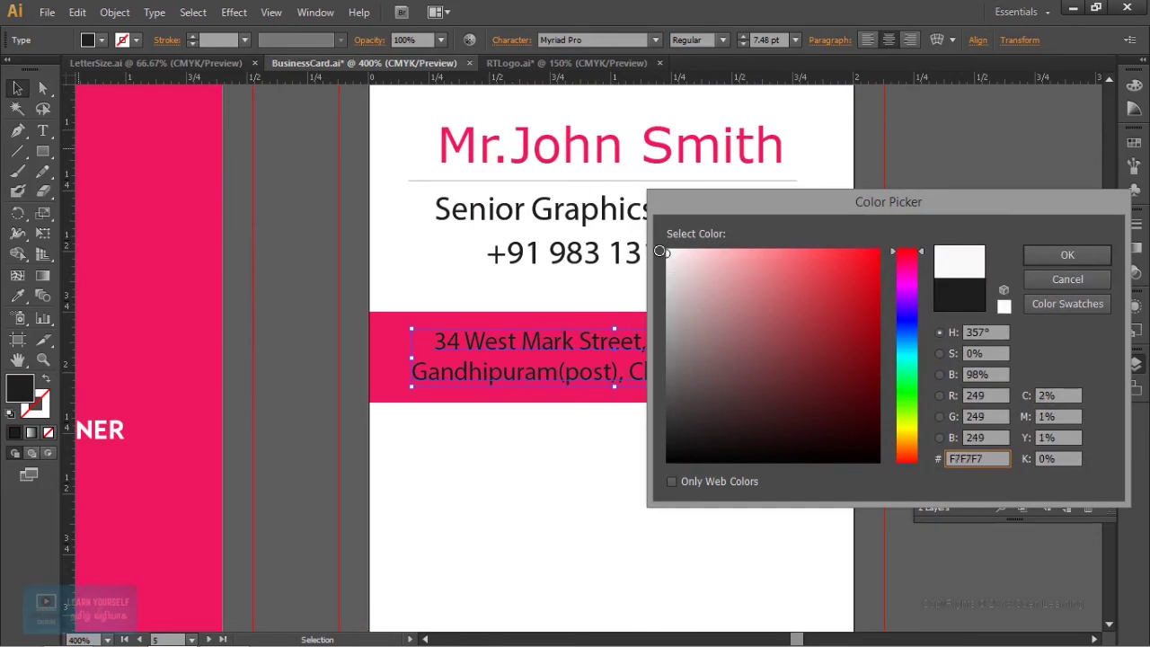
pyautogui.click(1078, 259)
pyautogui.hotkey('ctrl', 'shift', 'a')
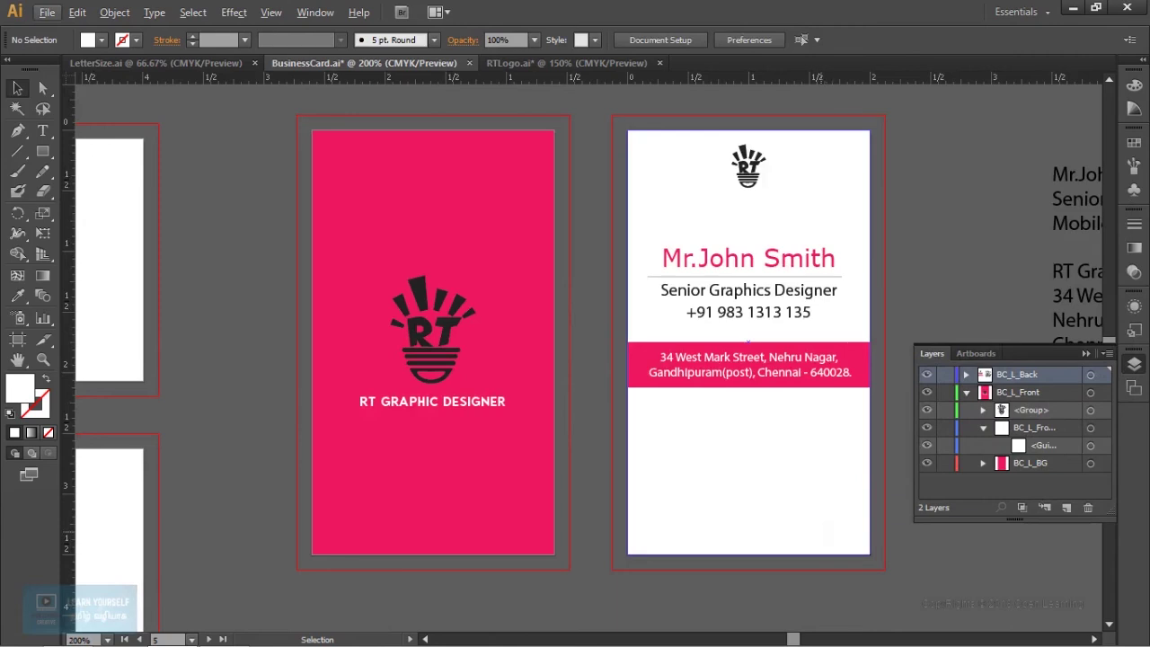